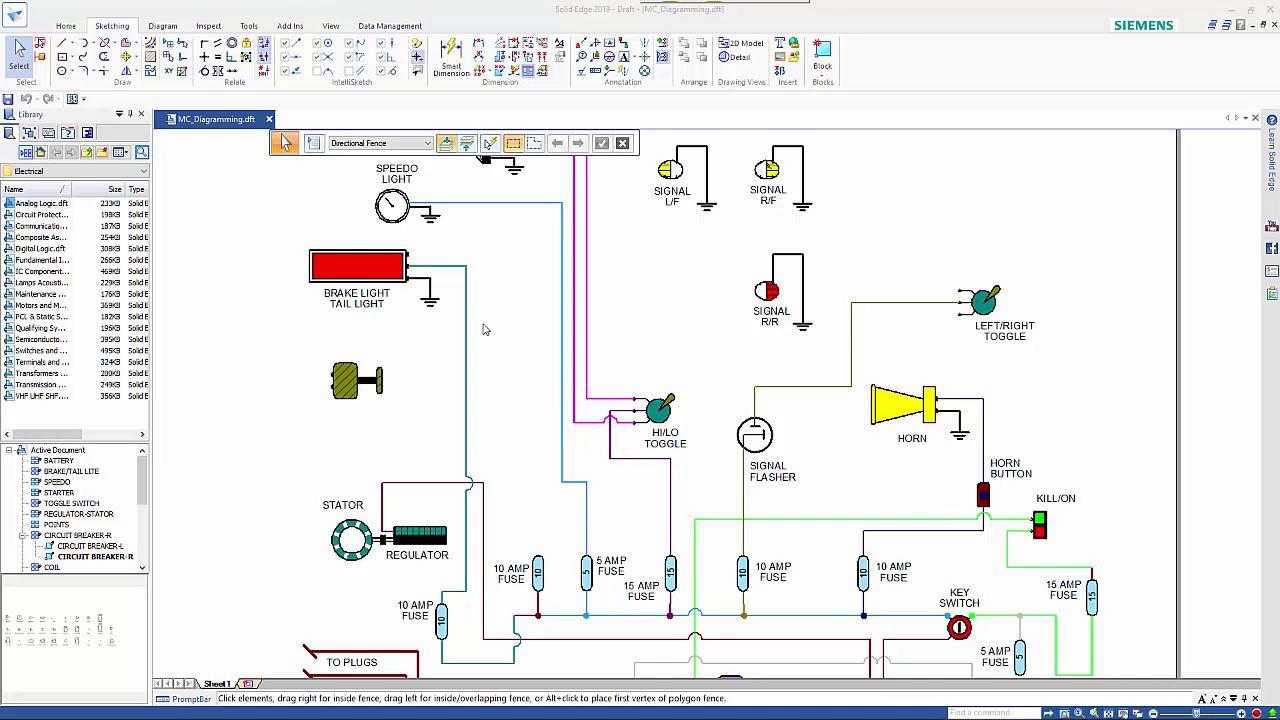
click(395, 287)
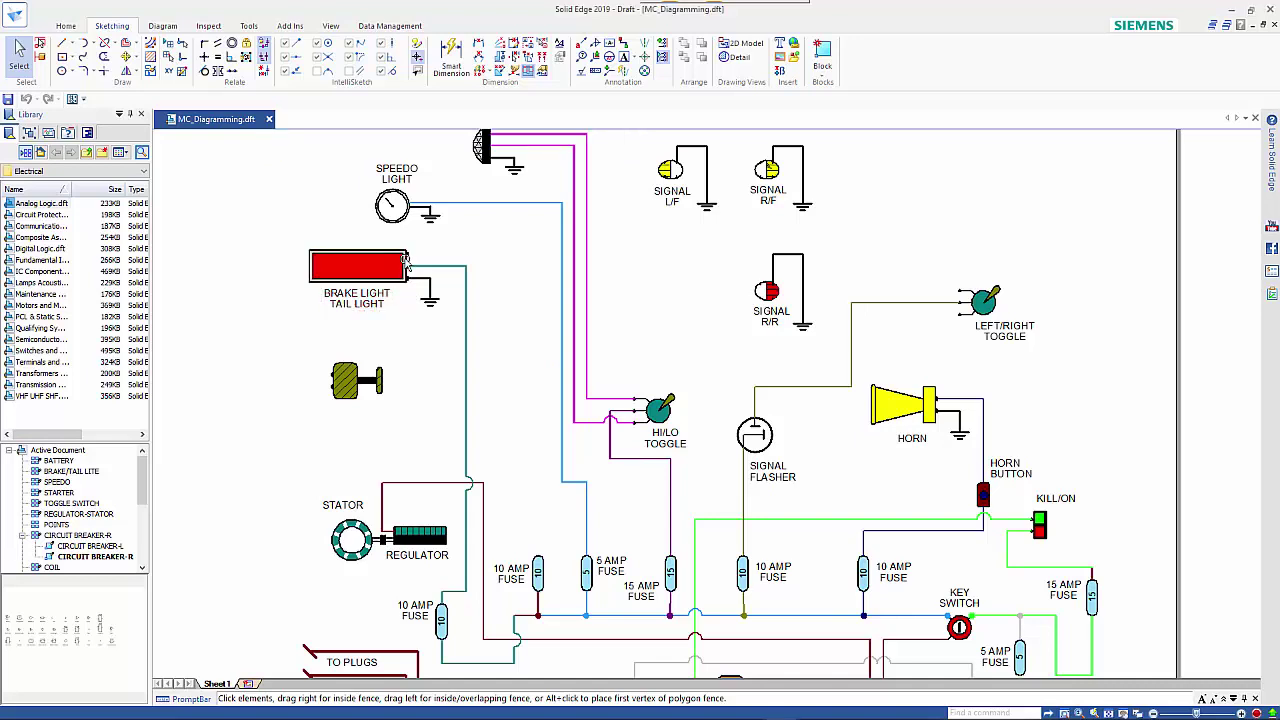
click(414, 290)
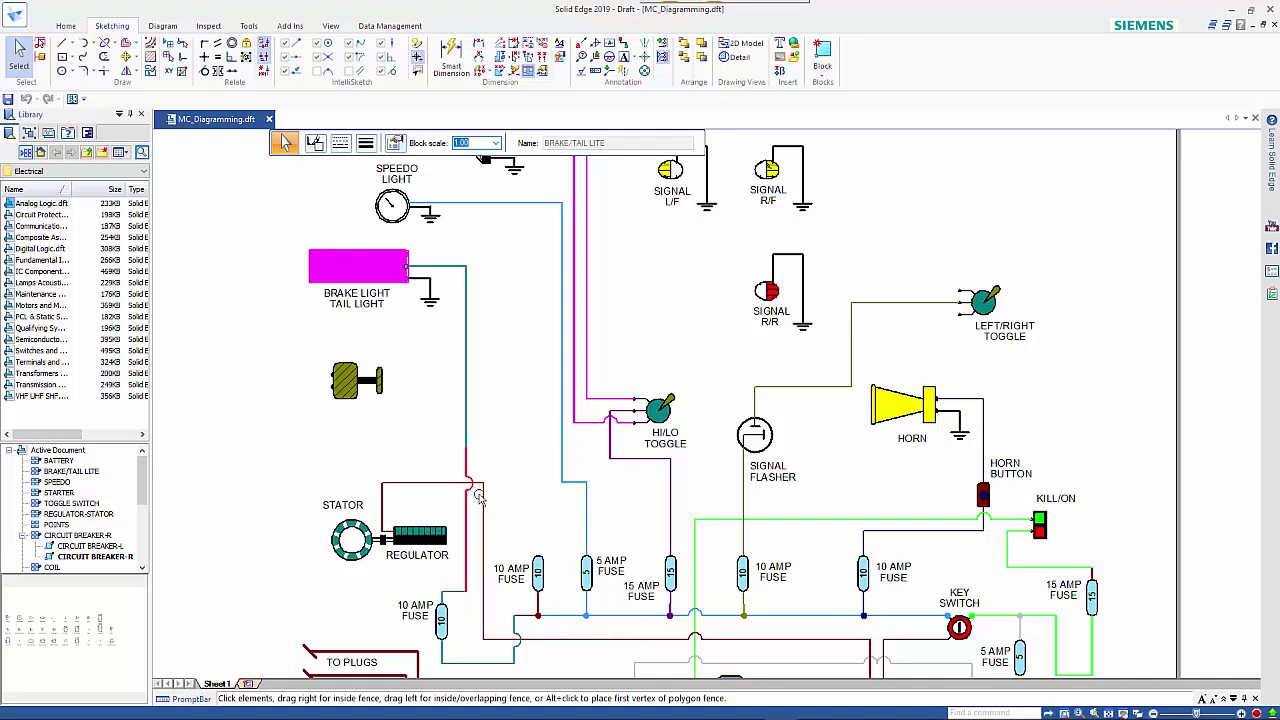
click(445, 497)
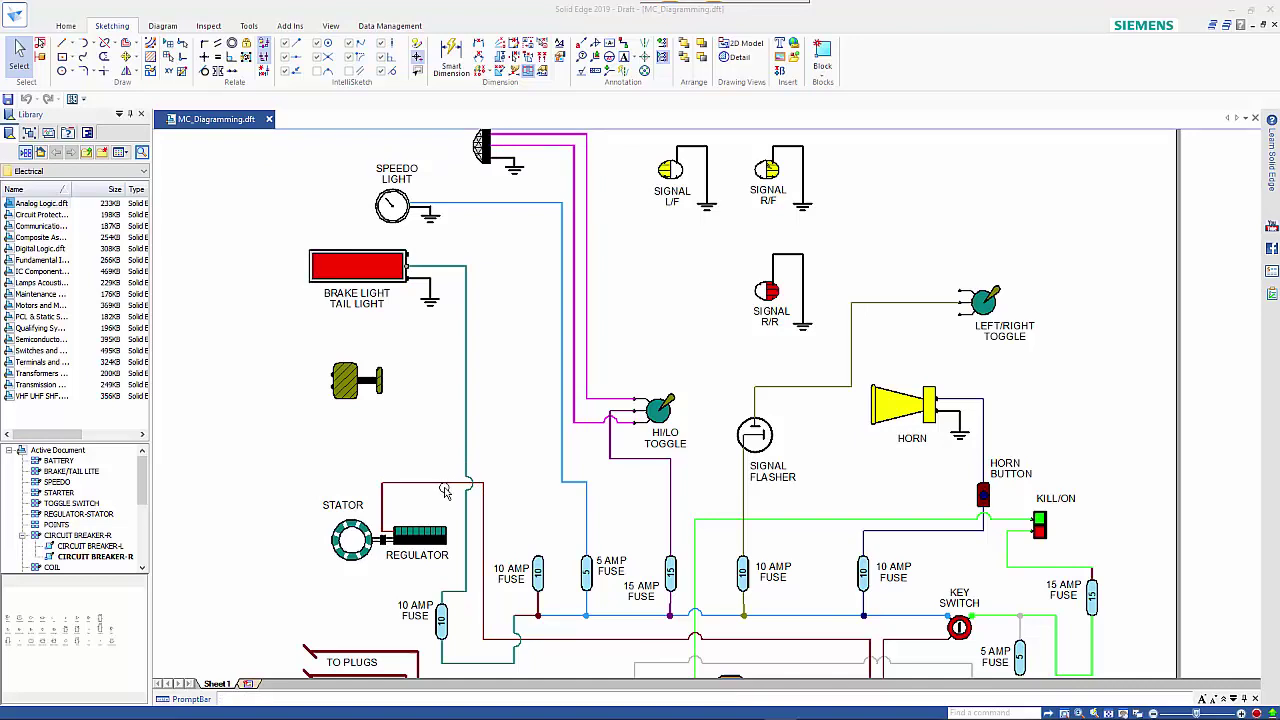
Try shifting the horizontal segment of the regulator's connector upward across the brake light wire, and undo the move.
click(442, 486)
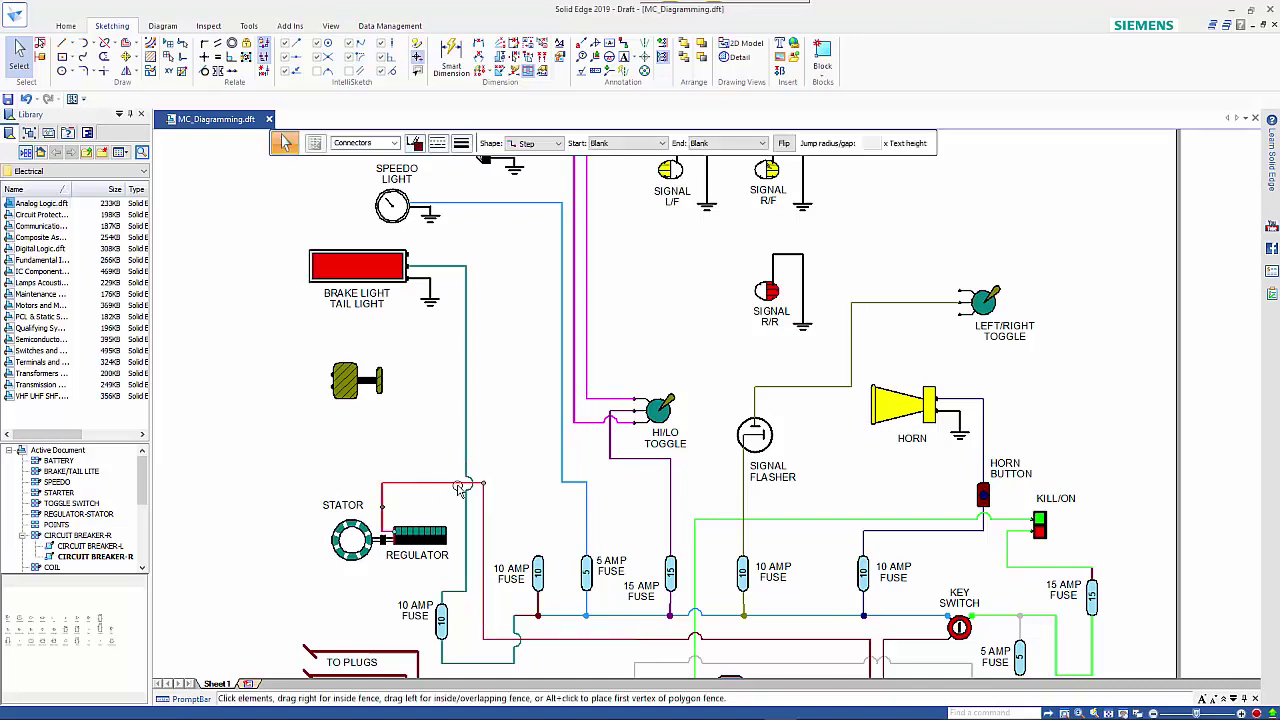
drag(483, 483, 482, 463)
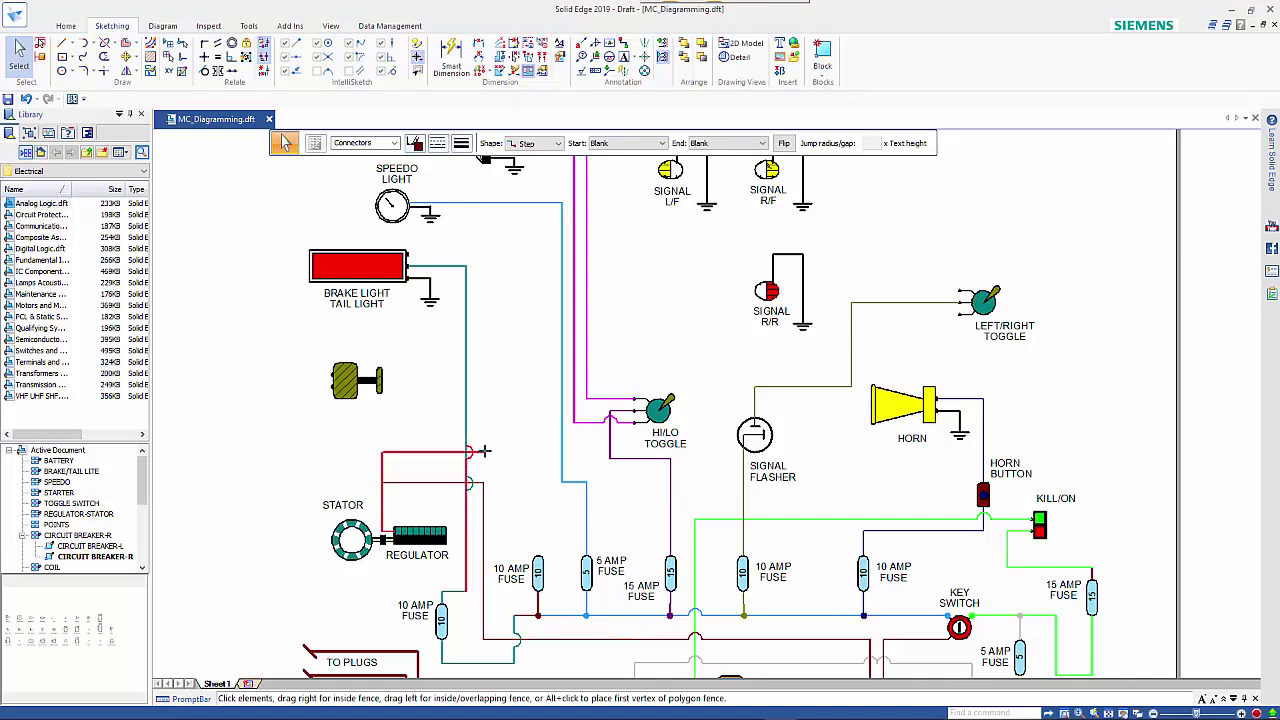
key(ctrl+z)
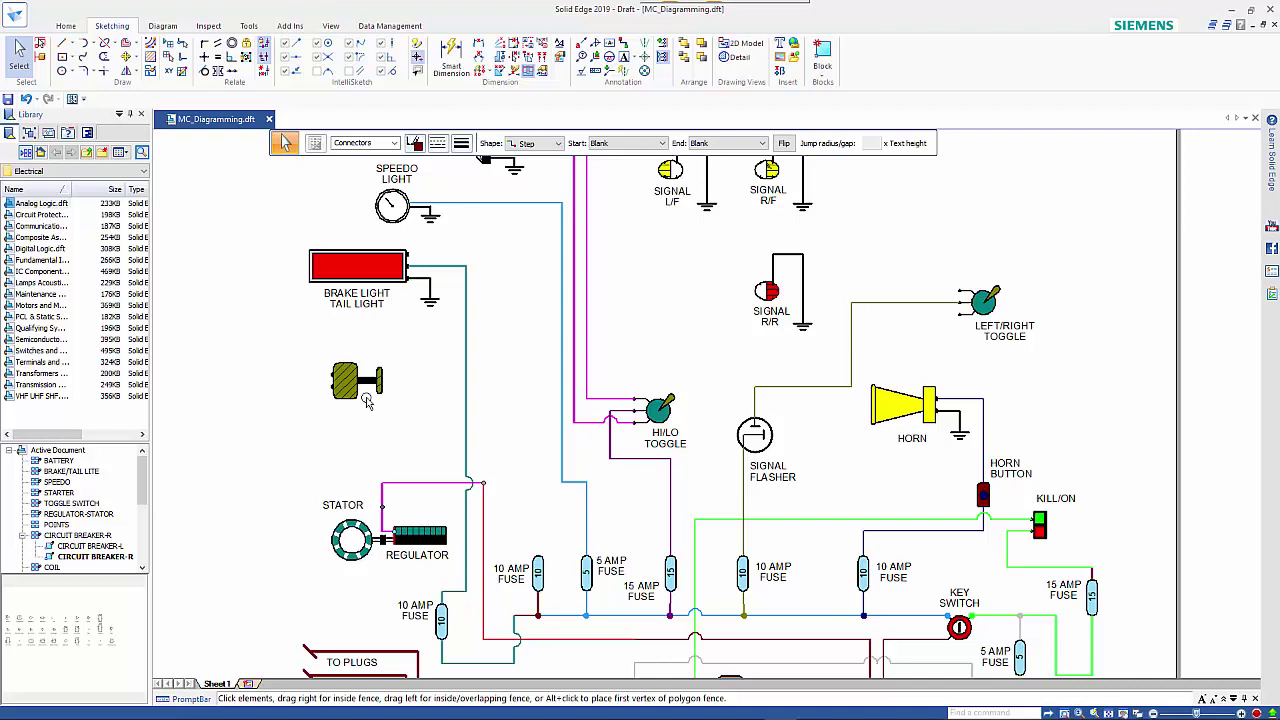
Display the drawing grid and enable Snap to Grid for work on the brake switch symbol.
scroll(274, 340, up, 4)
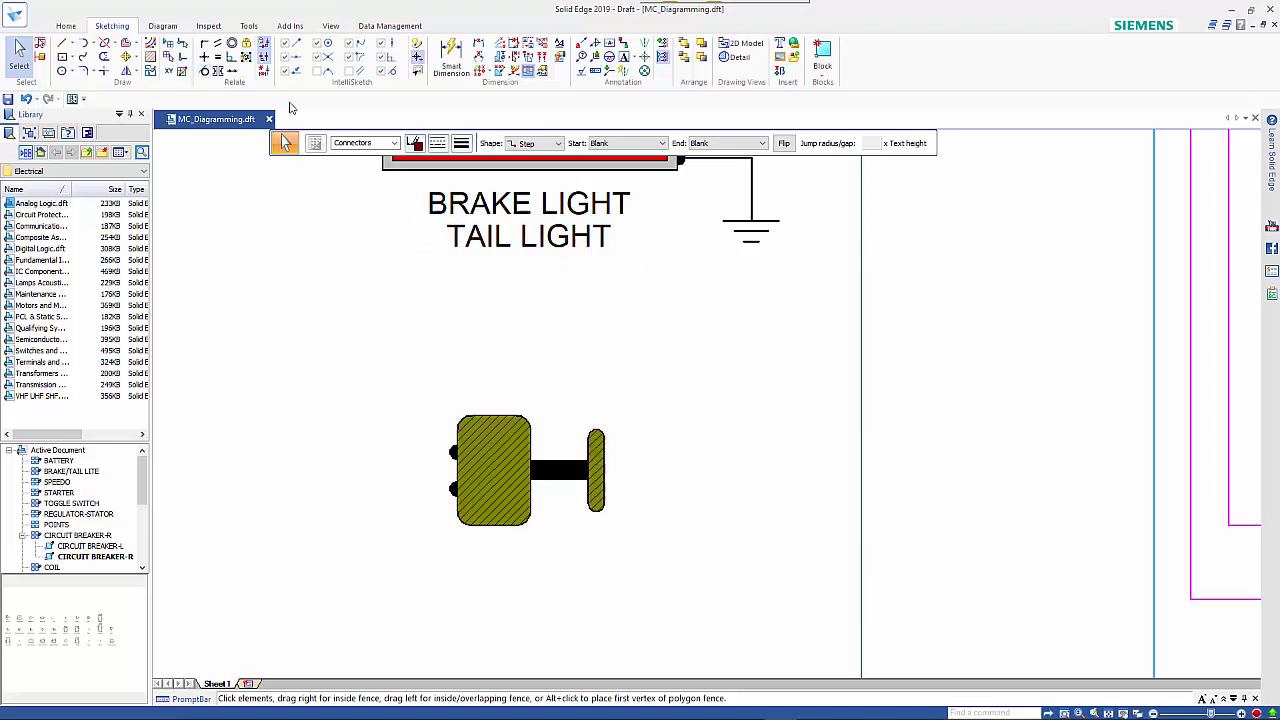
click(169, 55)
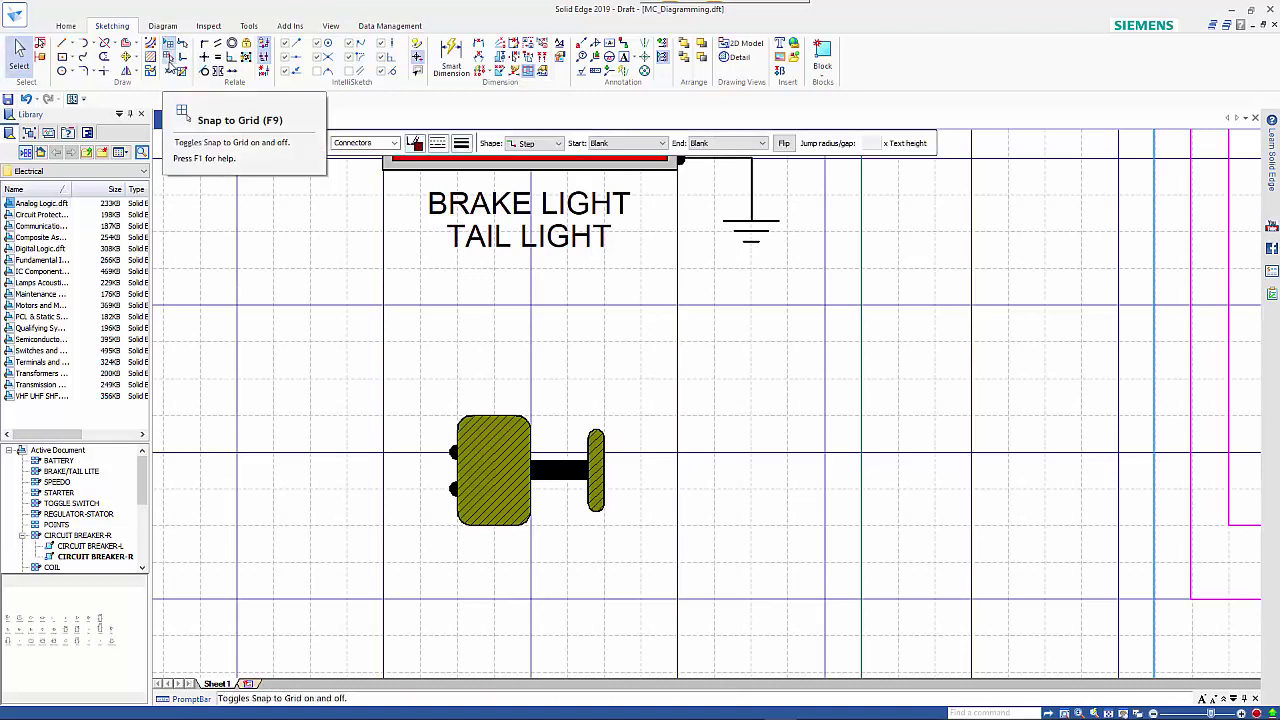
click(170, 62)
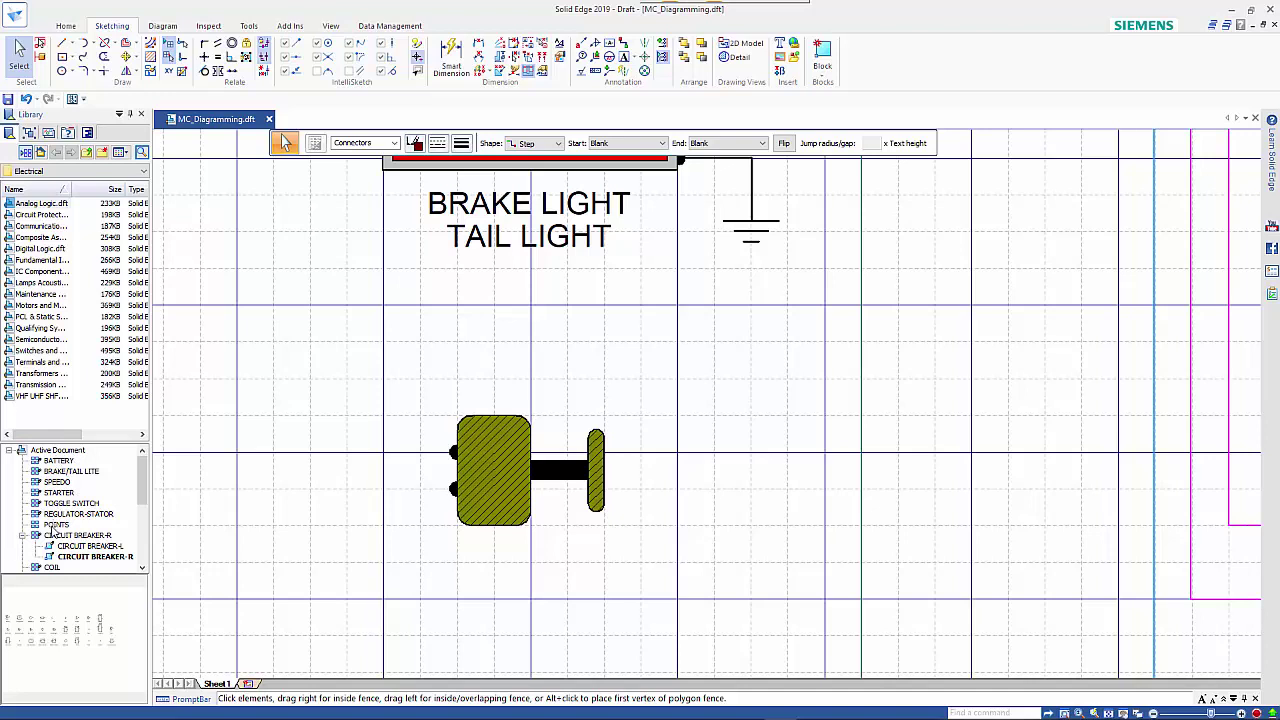
Preview the drawing's STARTER and REGULATOR-STATOR blocks, and list the Electrical sample blocks folder with a wider Name column.
click(55, 492)
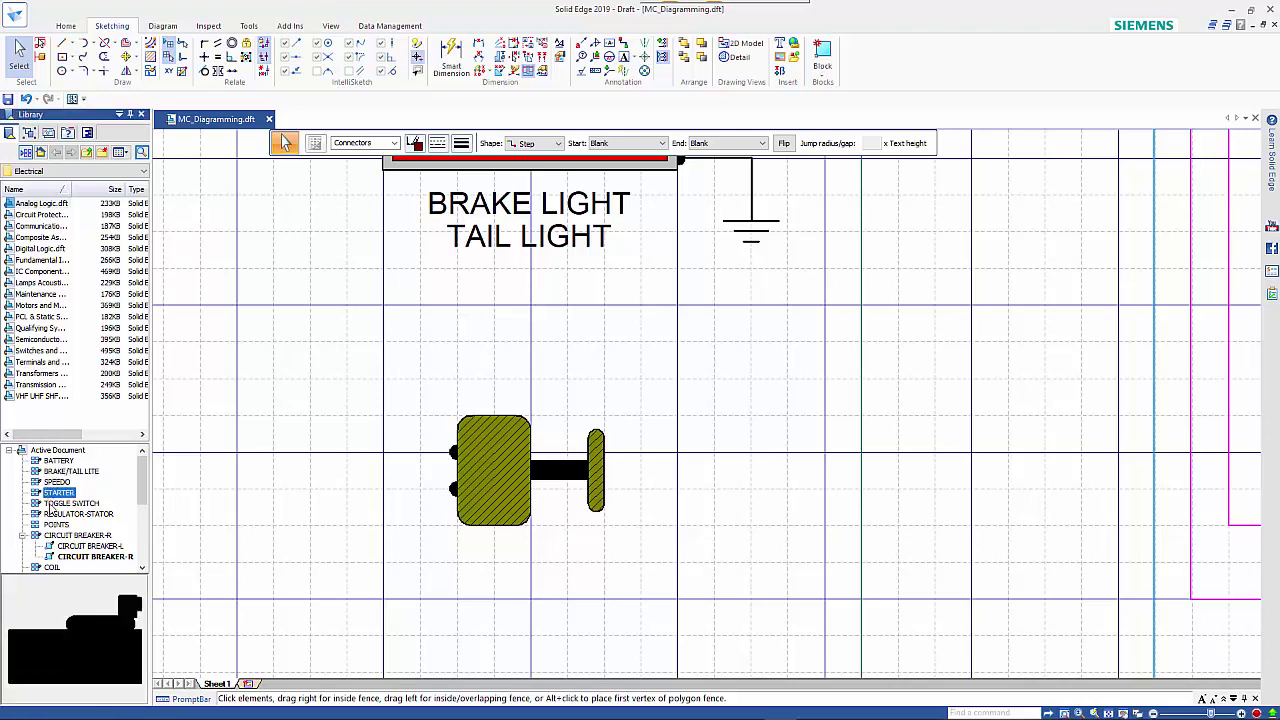
click(52, 513)
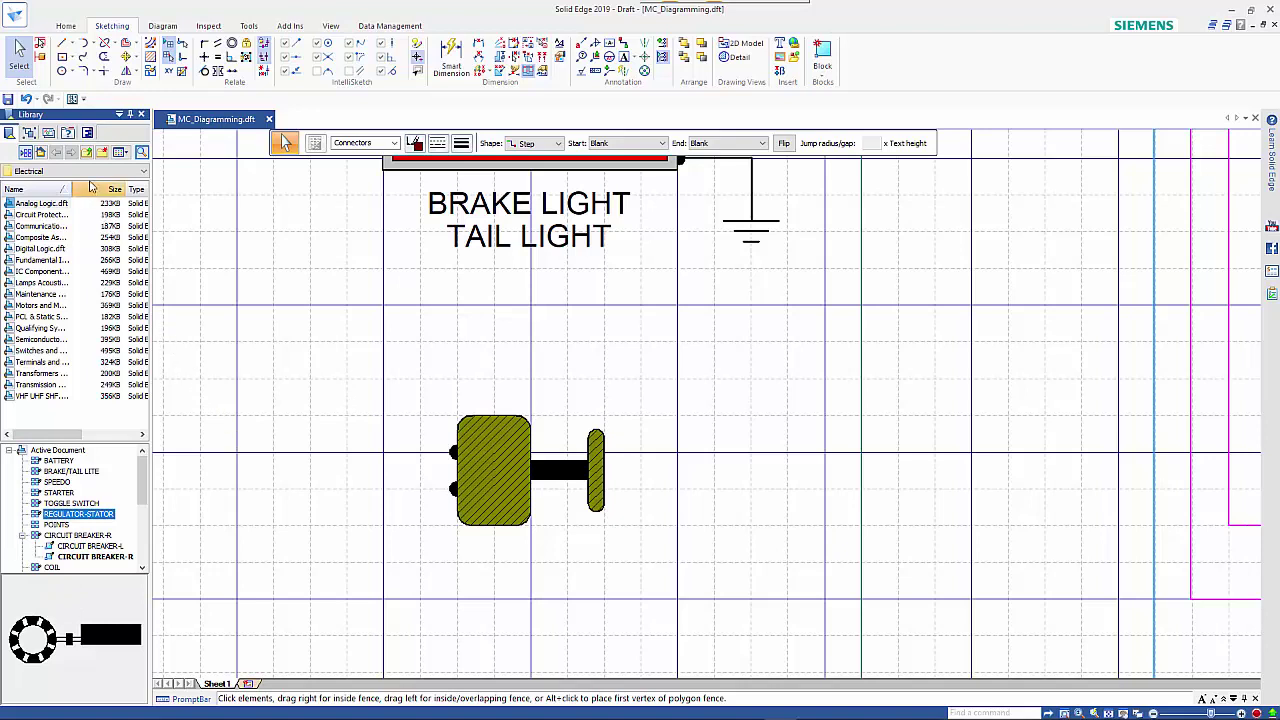
click(87, 175)
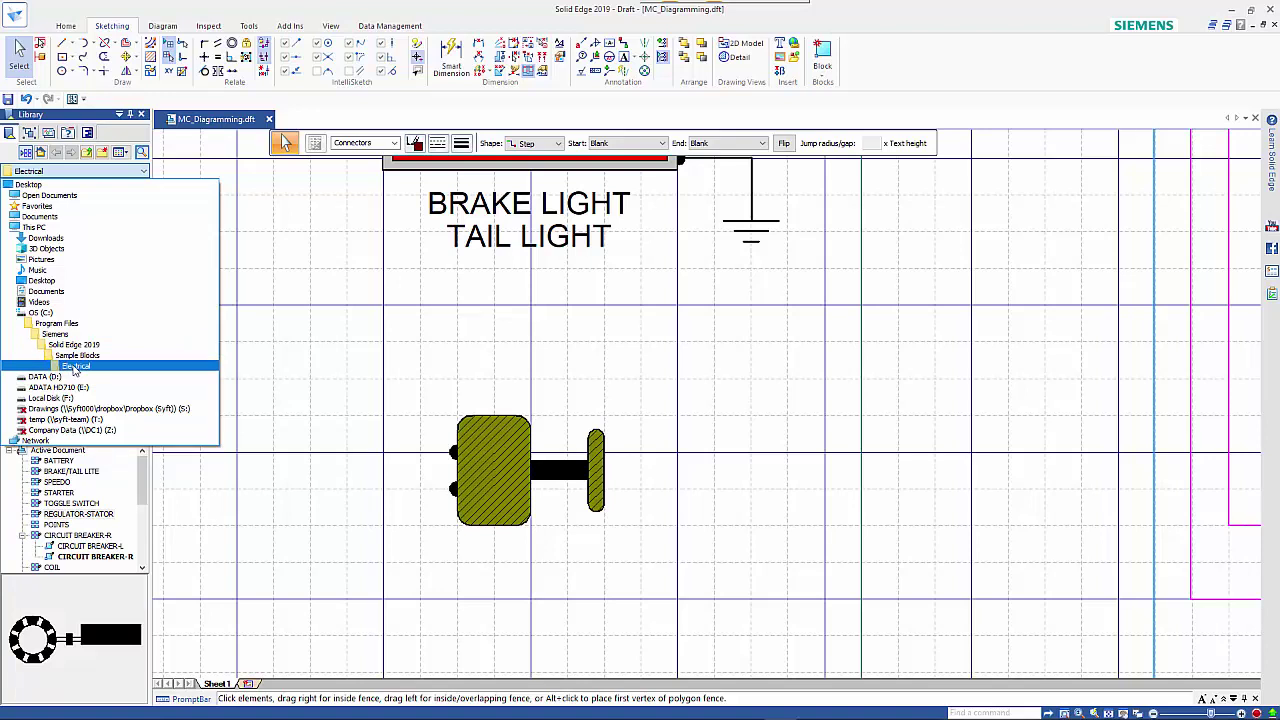
click(74, 367)
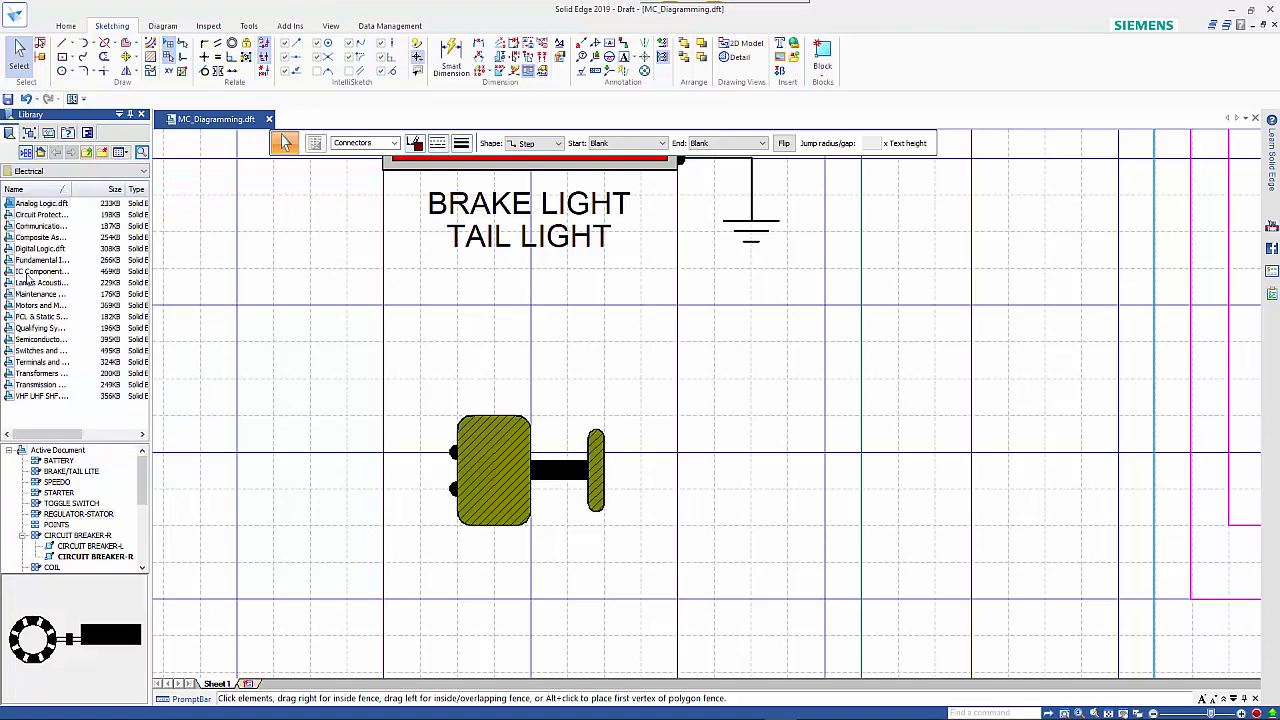
drag(74, 190, 115, 191)
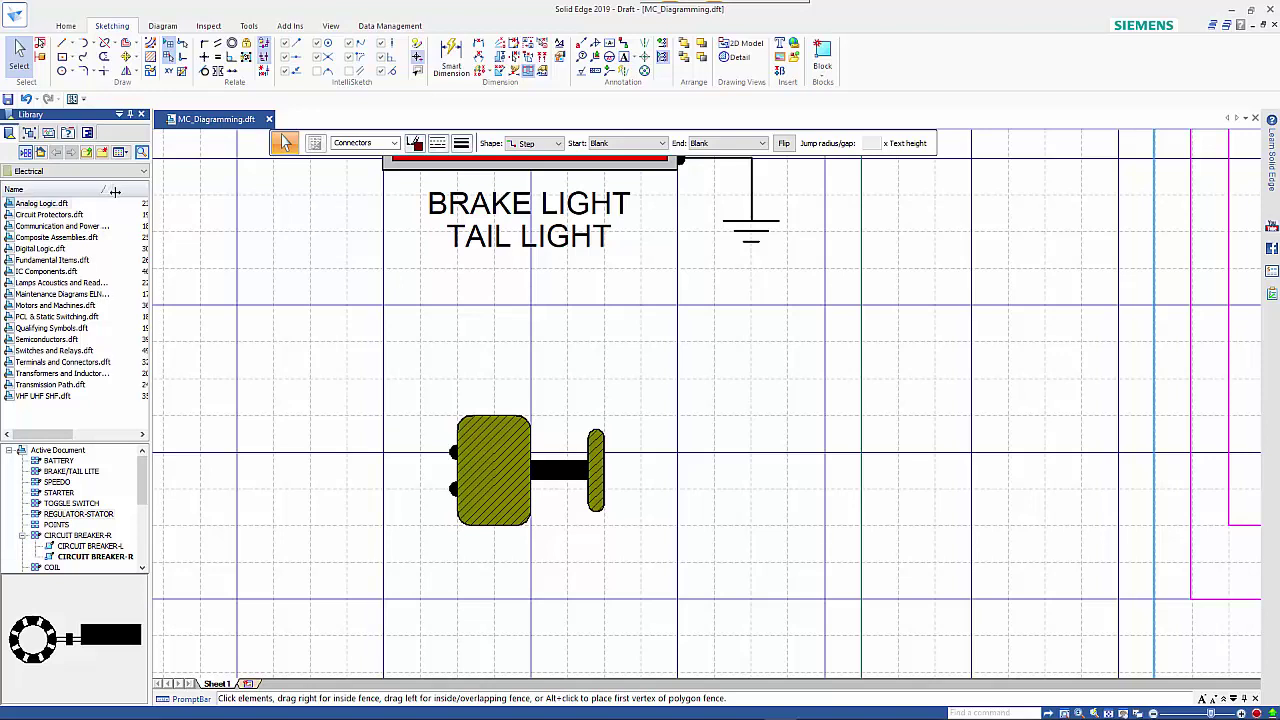
Preview the Astable, Delay and Flip Flop hex D-type blocks stored in Digital Logic.dft.
click(36, 249)
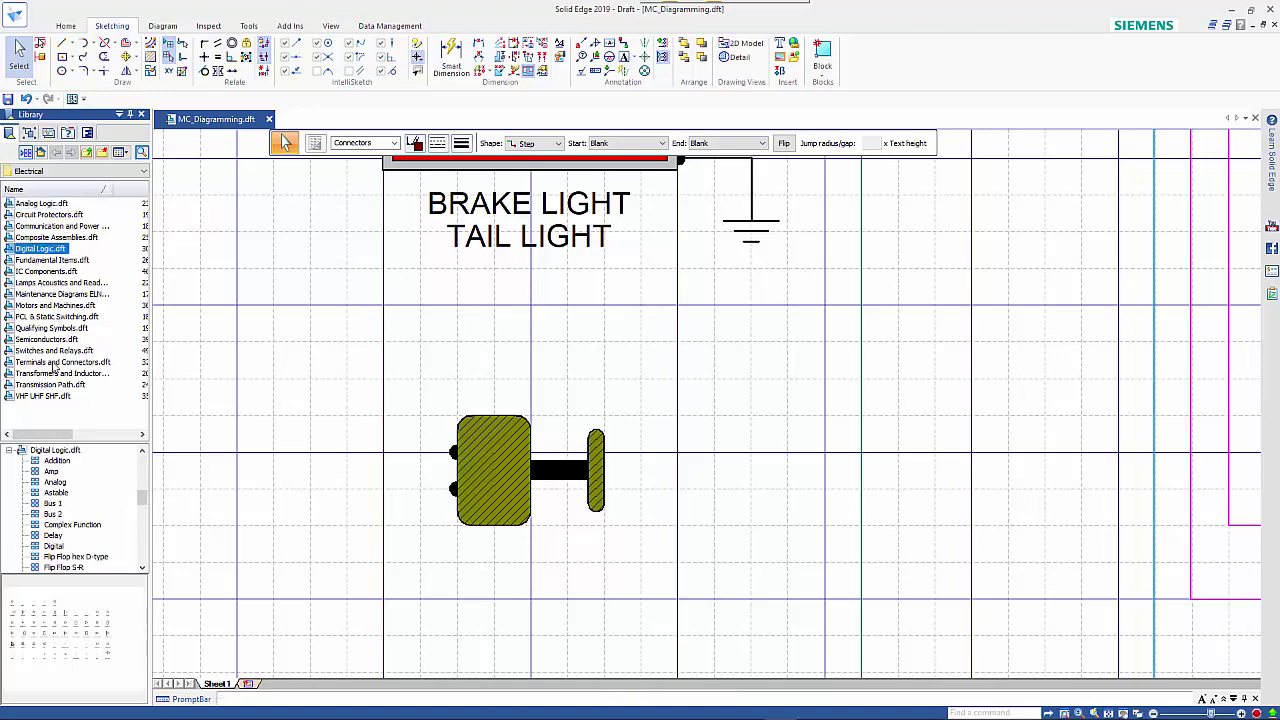
click(55, 493)
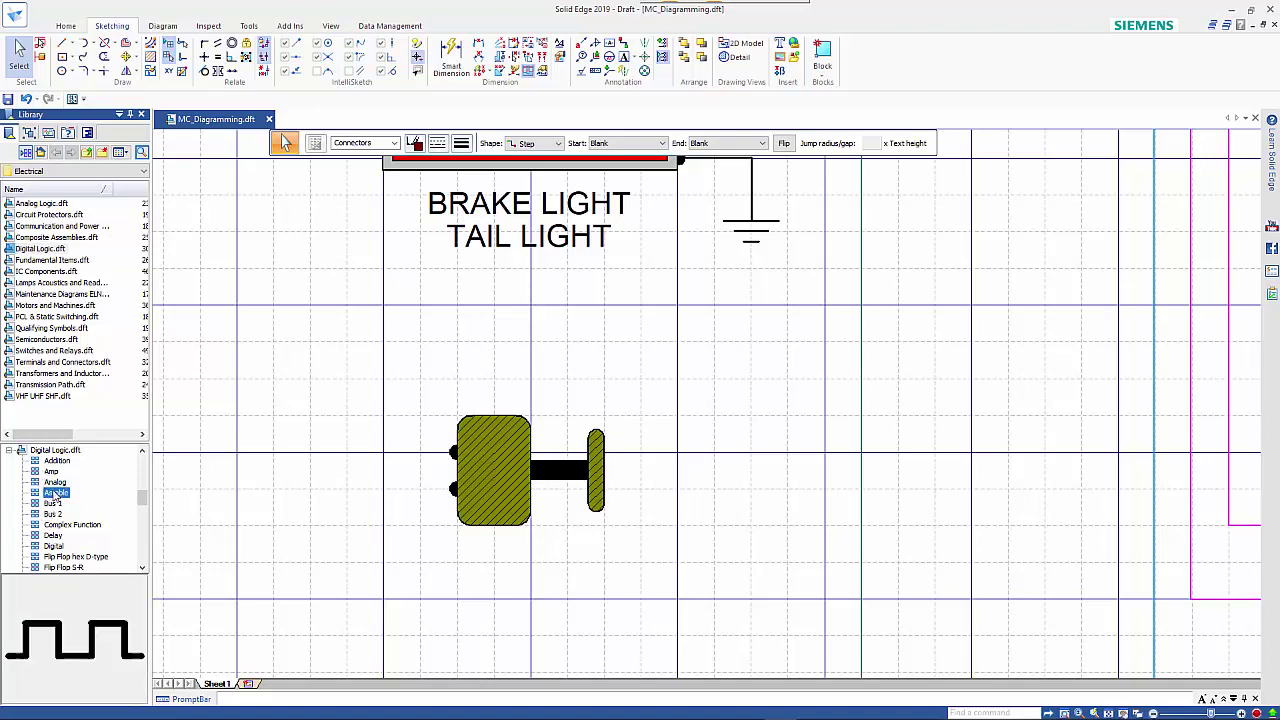
click(55, 536)
click(58, 557)
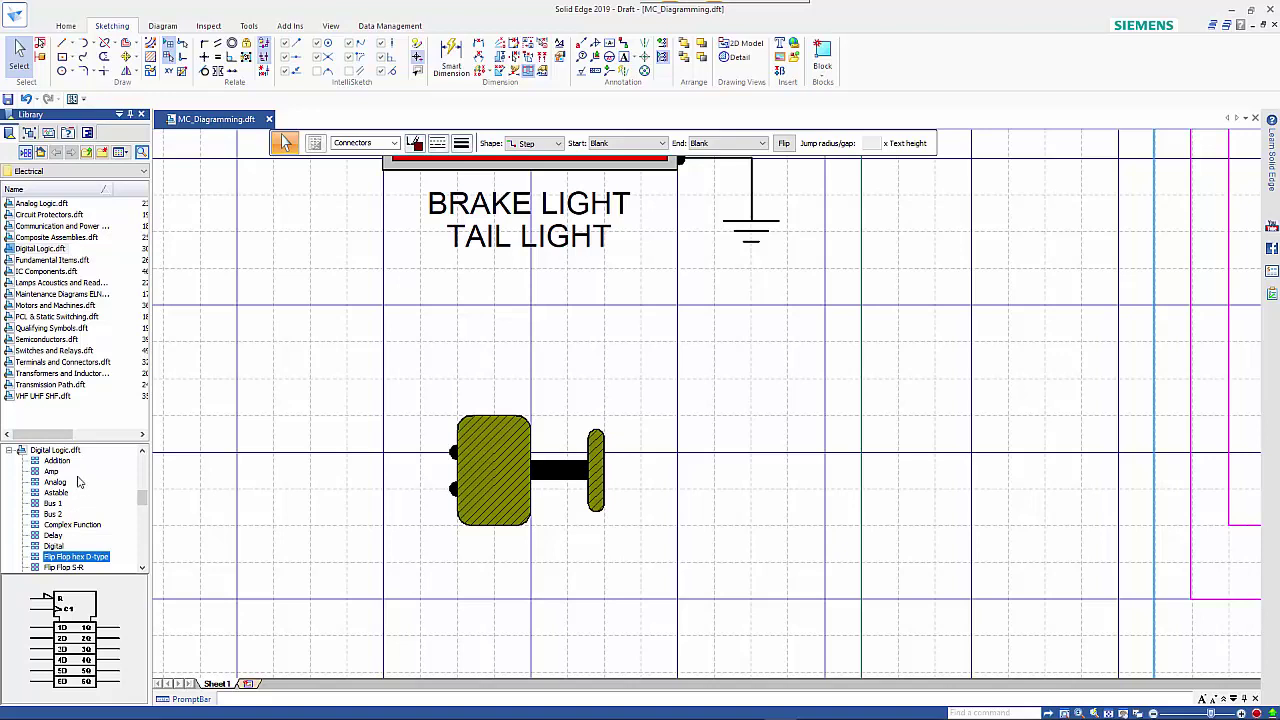
scroll(143, 493, up, 4)
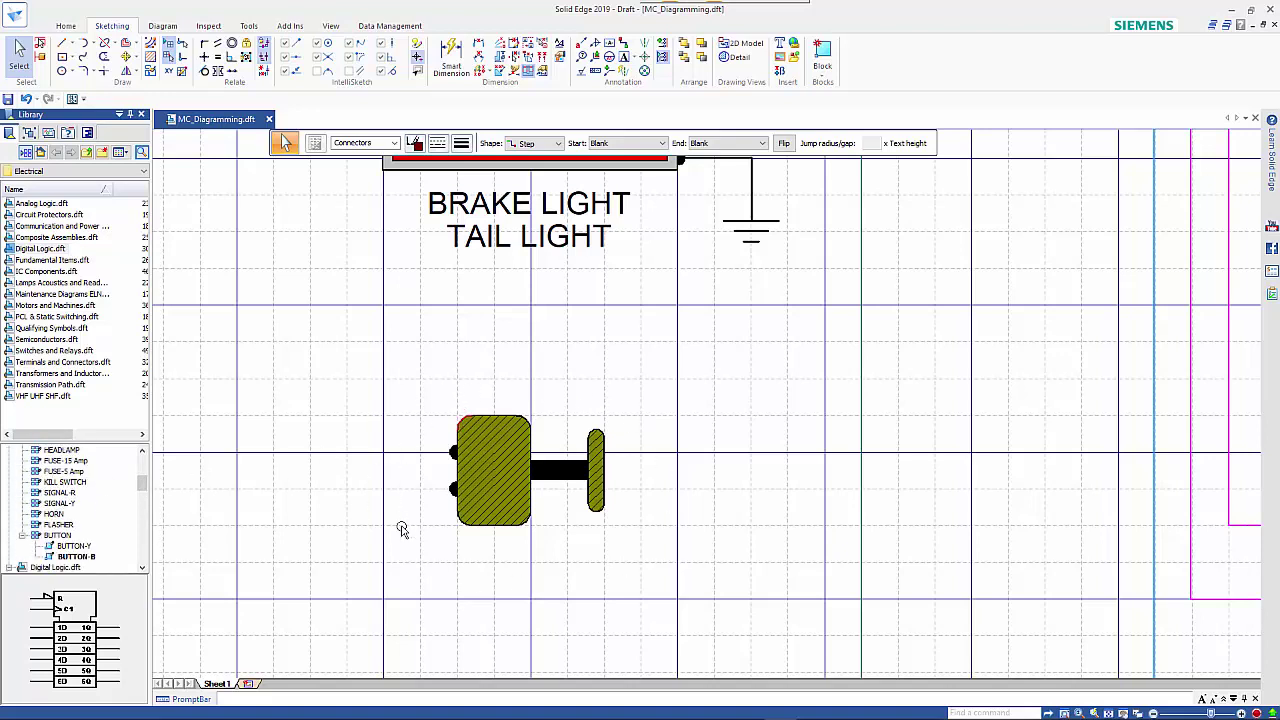
Create a block named BRAKE SWITCH from all the switch symbol geometry, with its origin at the upper terminal.
click(825, 70)
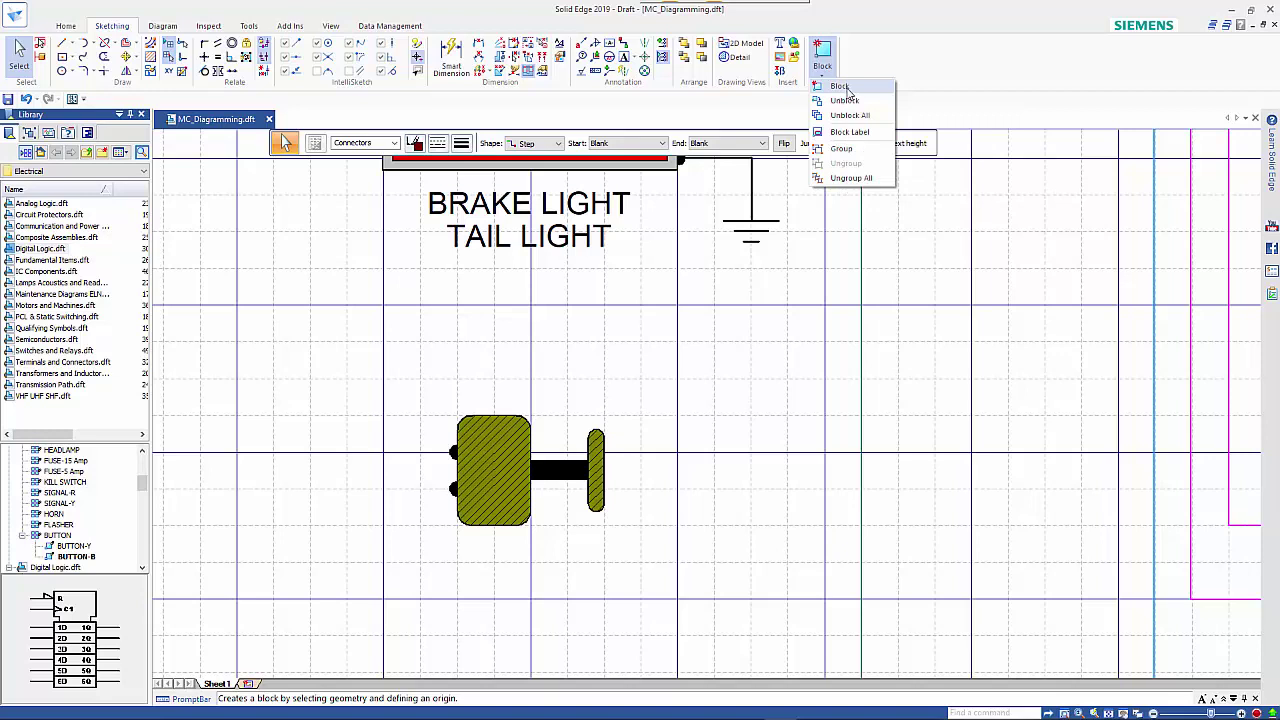
click(842, 87)
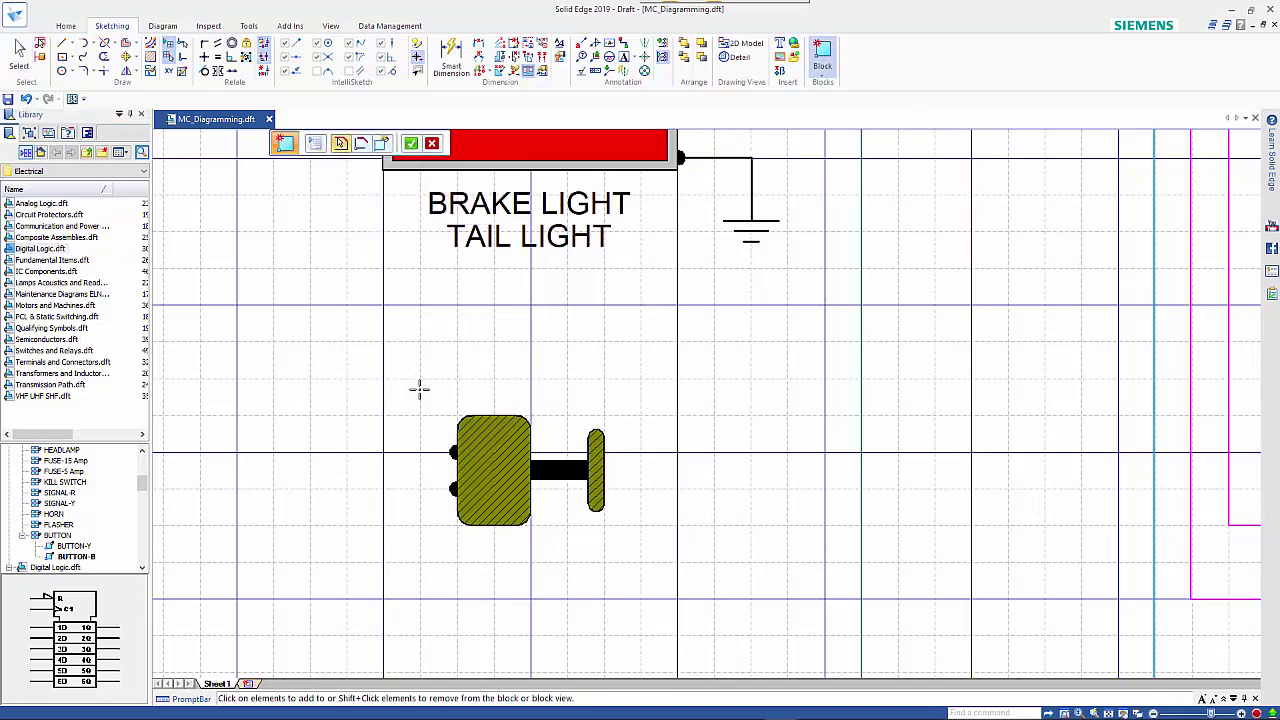
drag(420, 390, 638, 569)
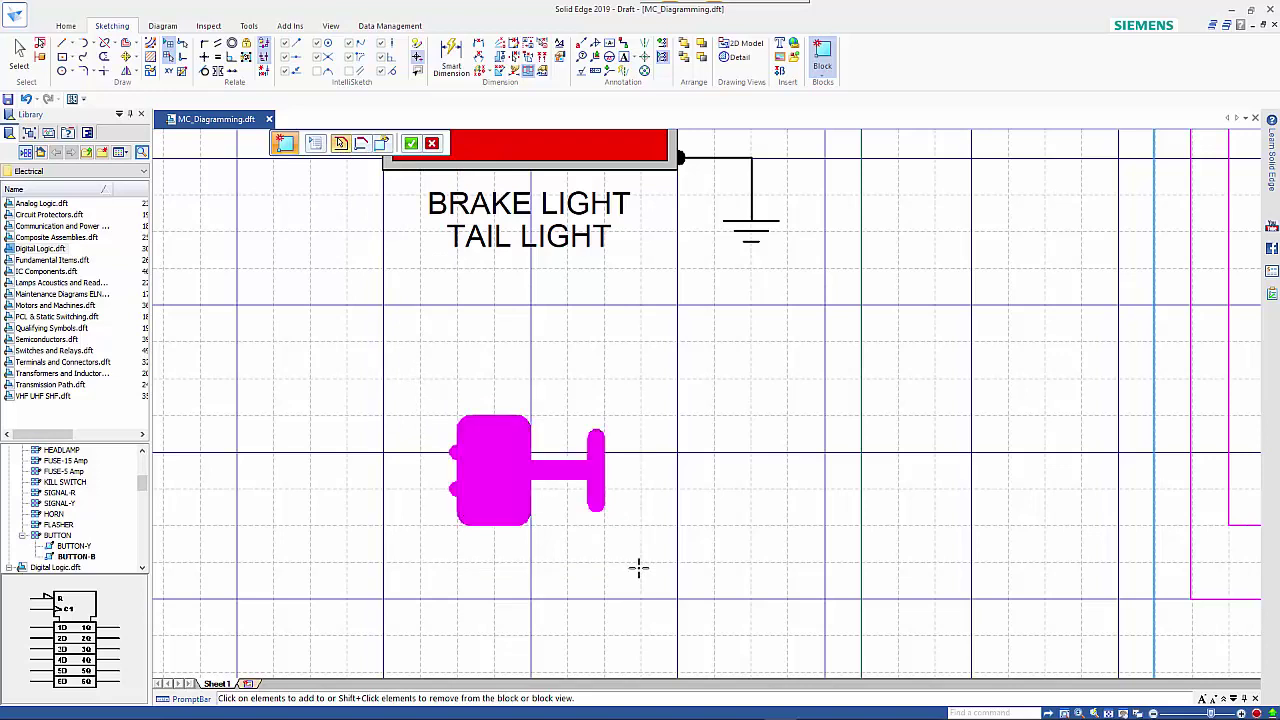
click(414, 146)
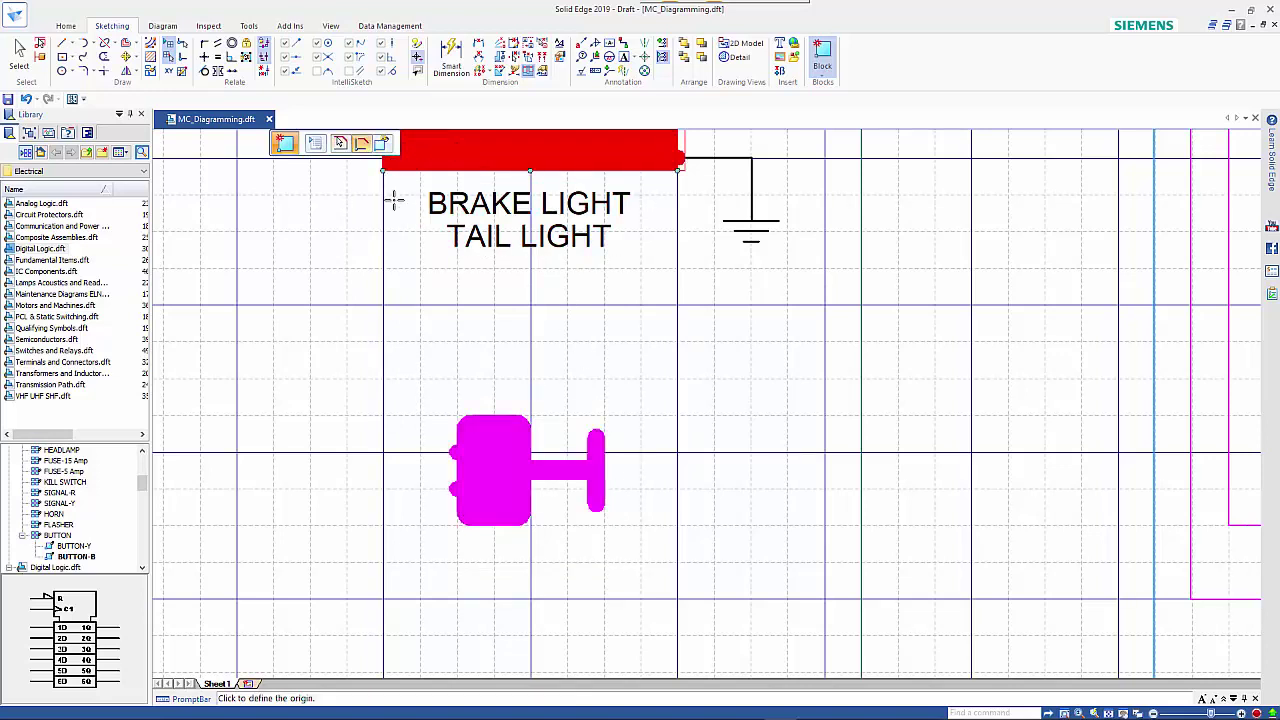
click(456, 452)
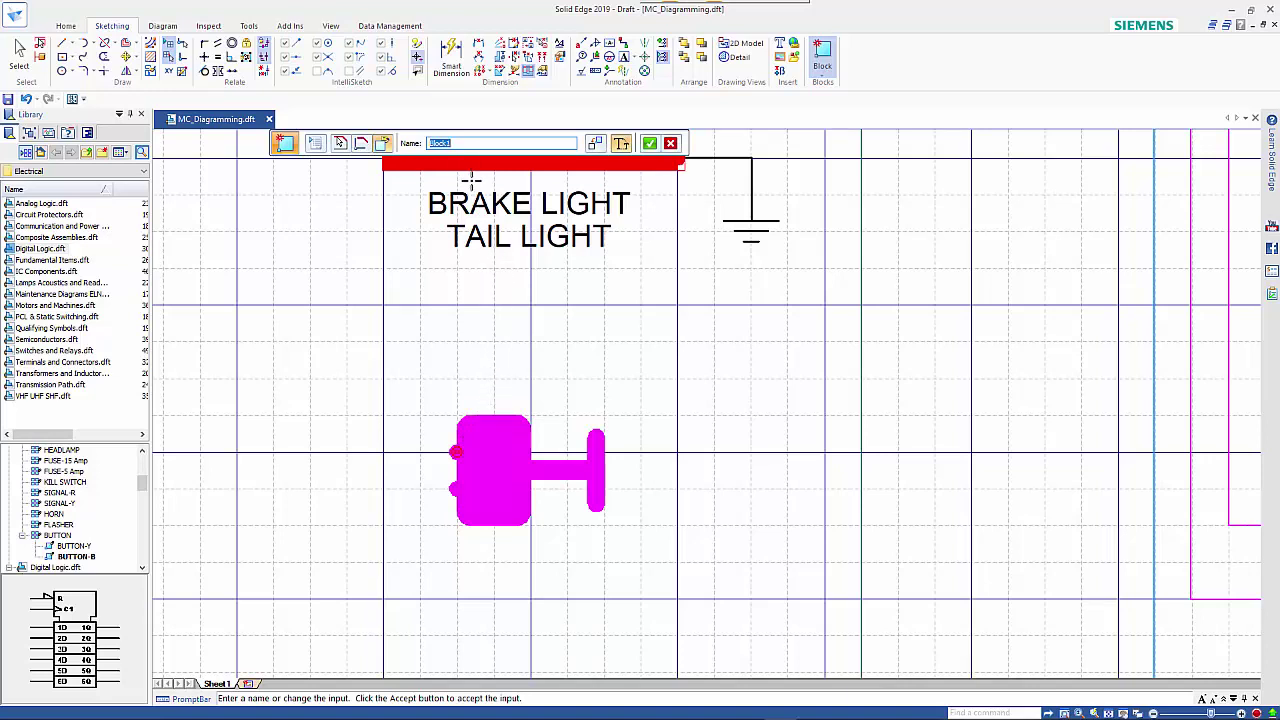
text(BRAKE SWITCH)
click(649, 143)
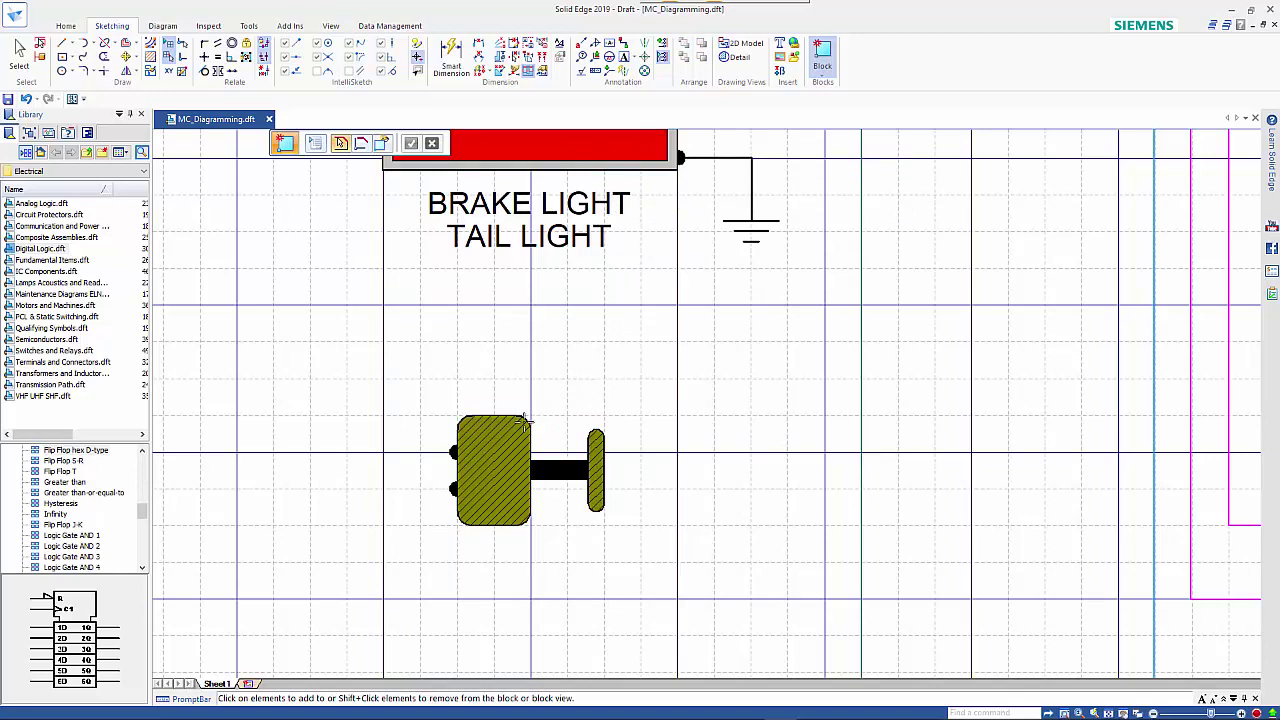
key(Escape)
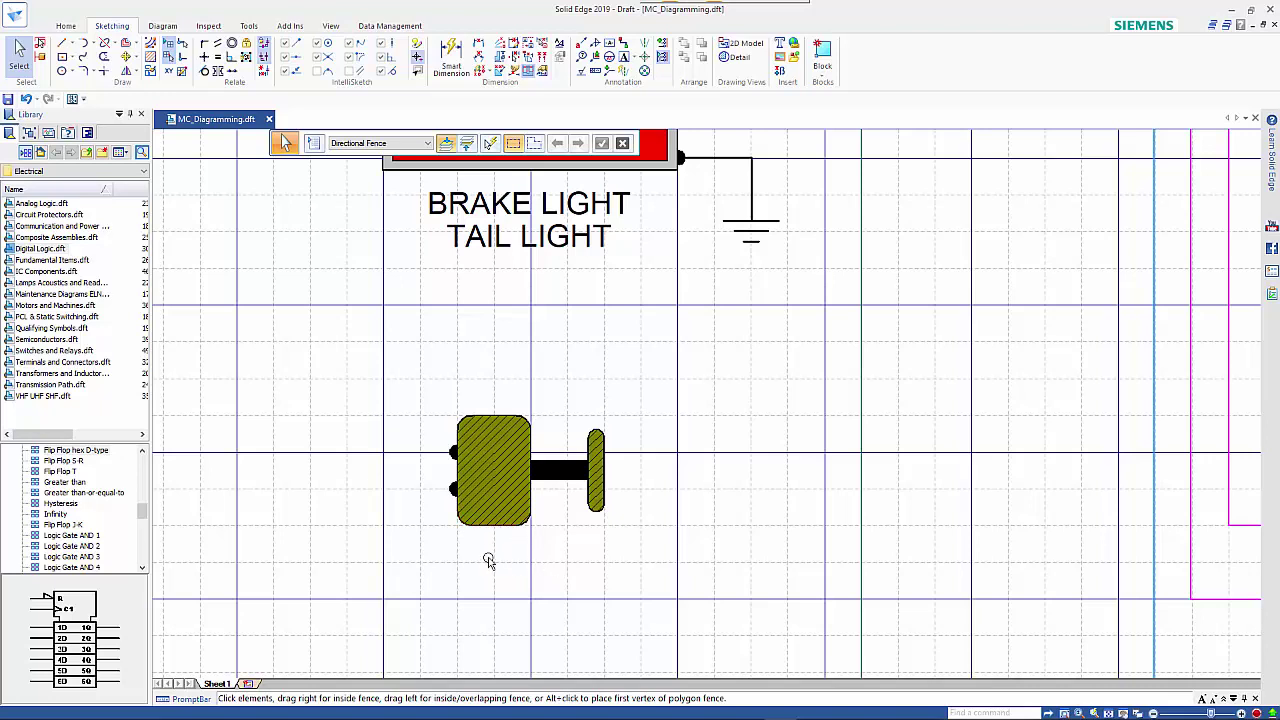
scroll(142, 515, up, 10)
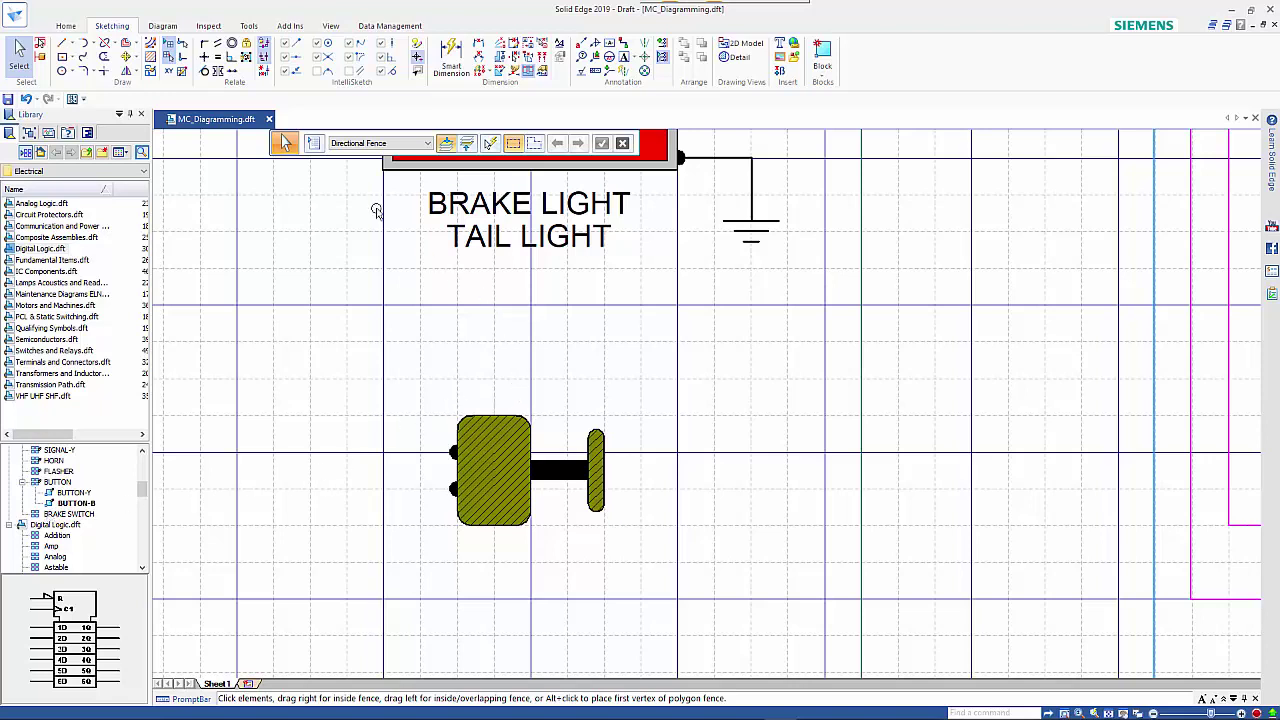
Stretch the switch symbol's plunger end about 0.2 in toward the body to shorten its stem.
click(130, 72)
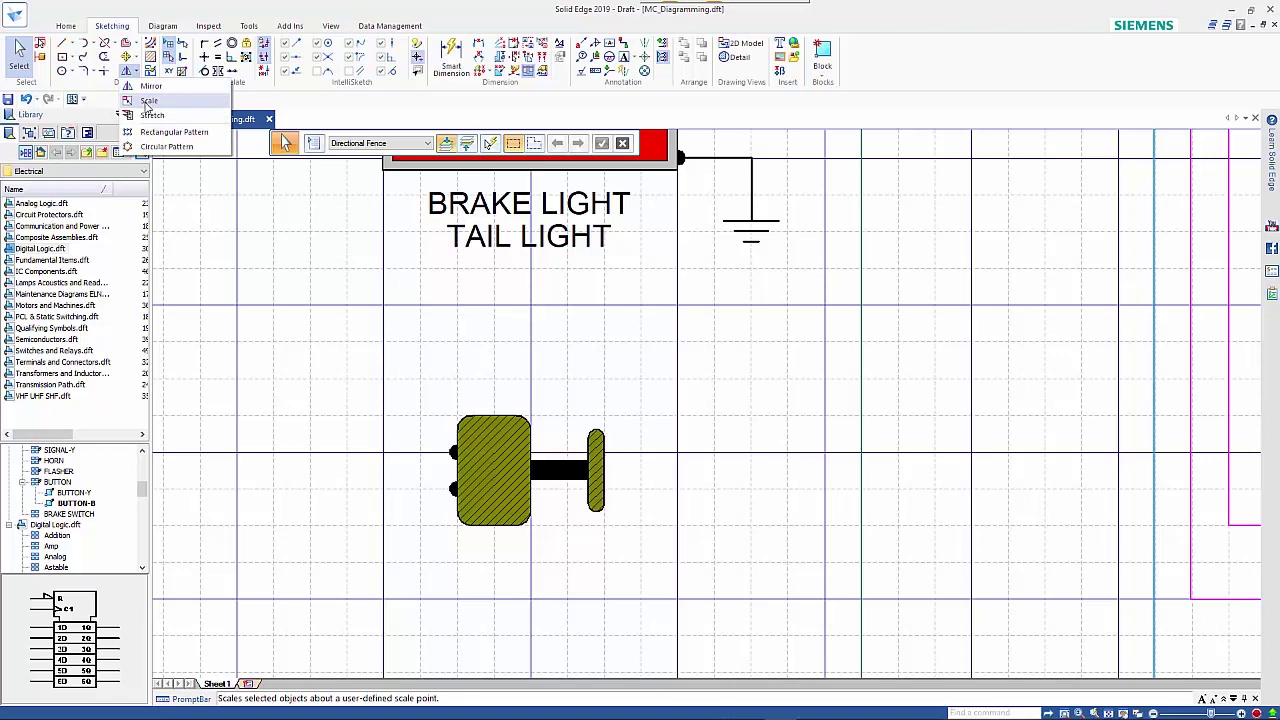
click(122, 119)
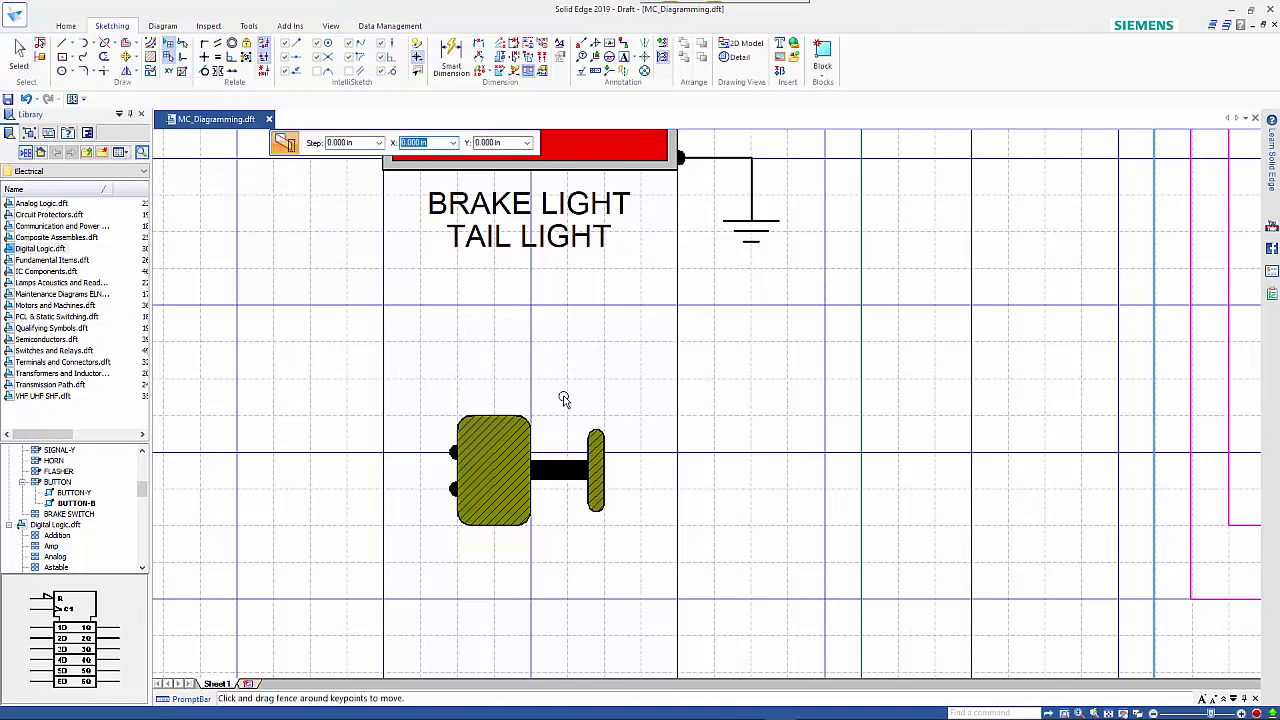
drag(563, 400, 645, 556)
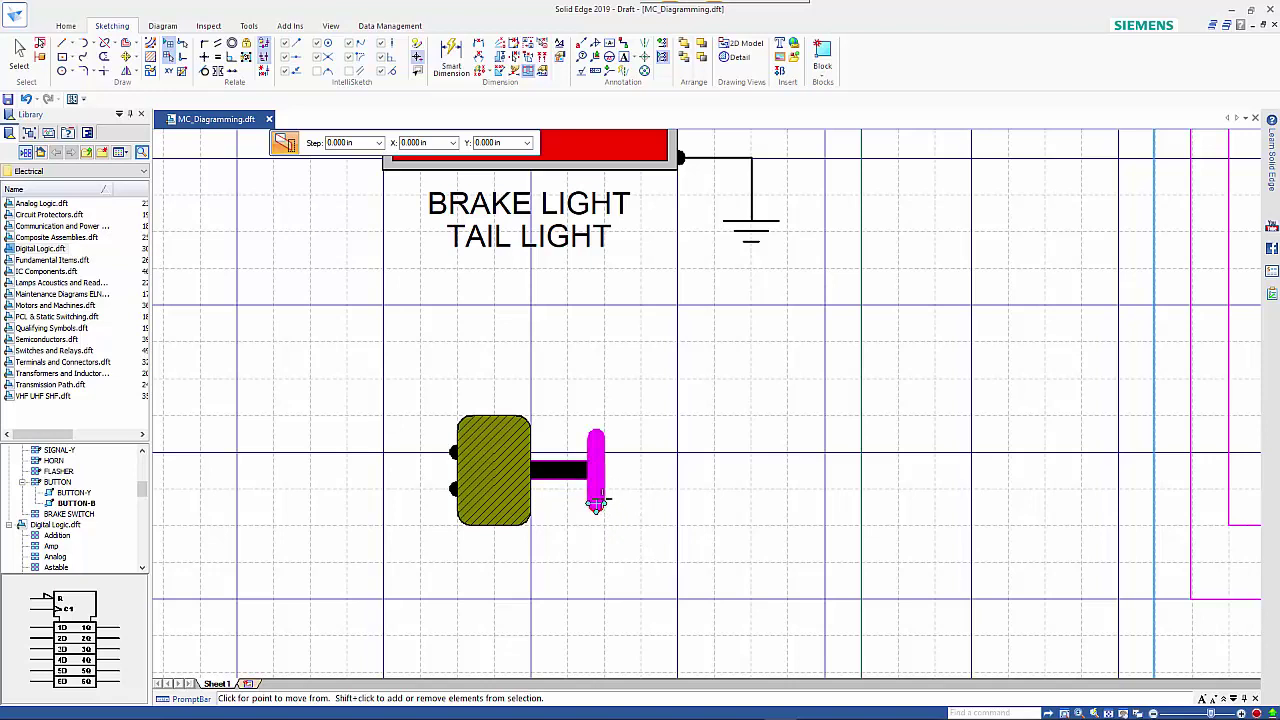
click(595, 503)
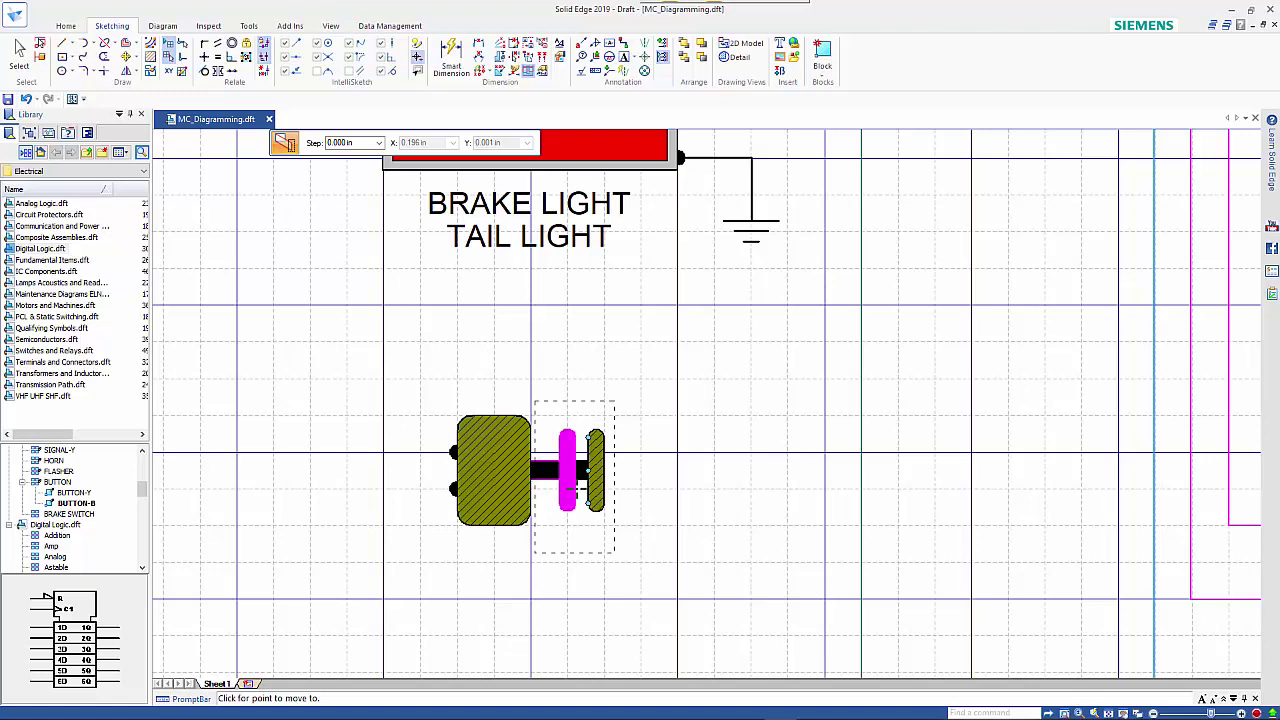
click(567, 500)
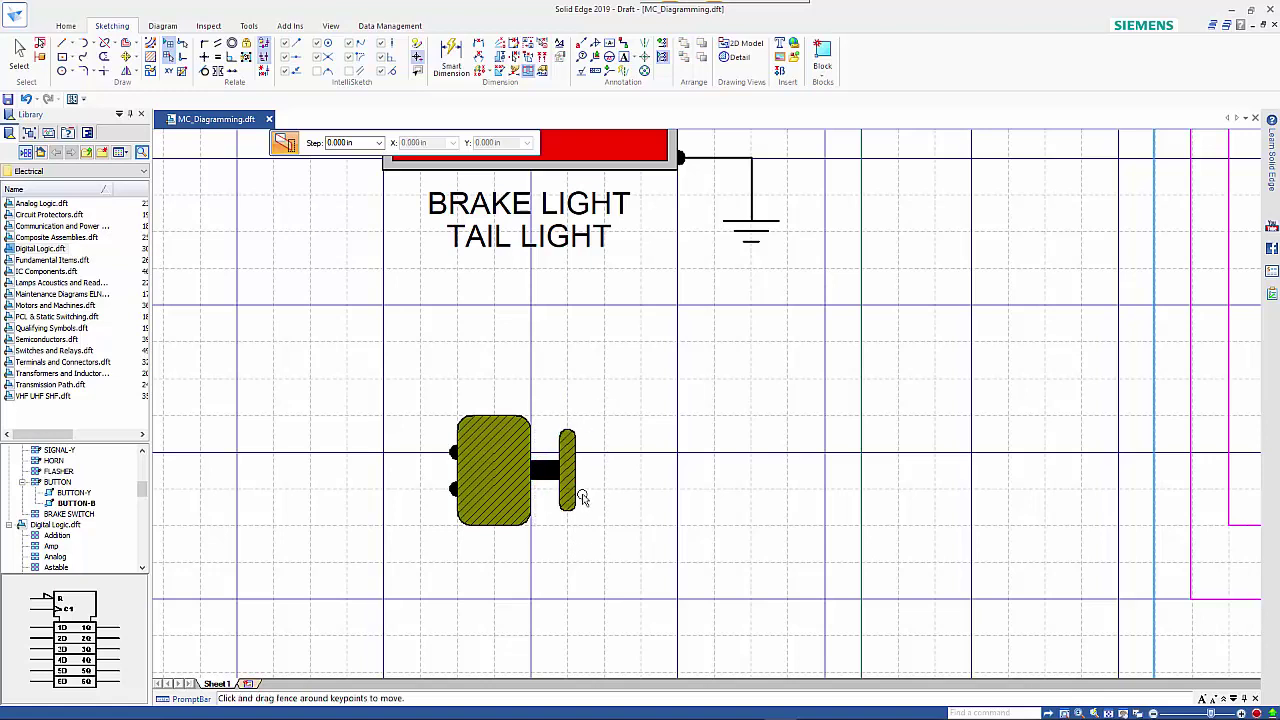
Add a block view named CLOSED to BRAKE SWITCH from the shortened switch geometry, with its origin at the upper terminal.
right_click(58, 515)
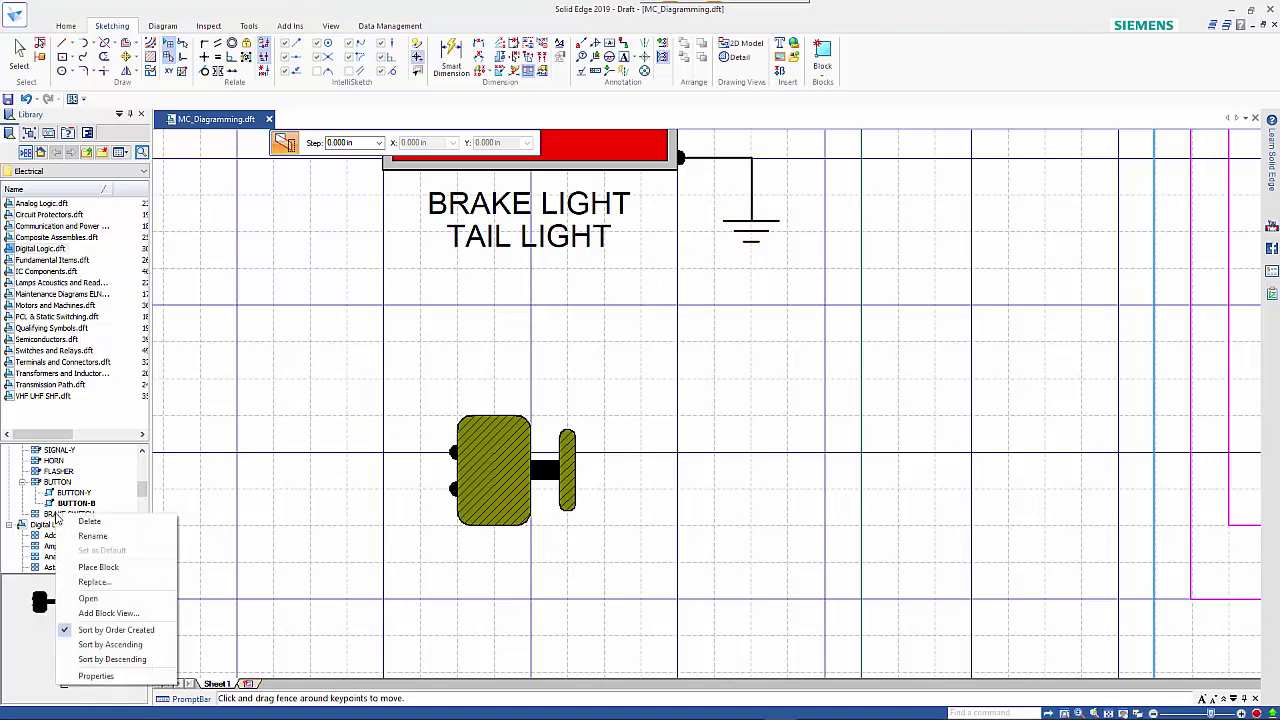
click(108, 613)
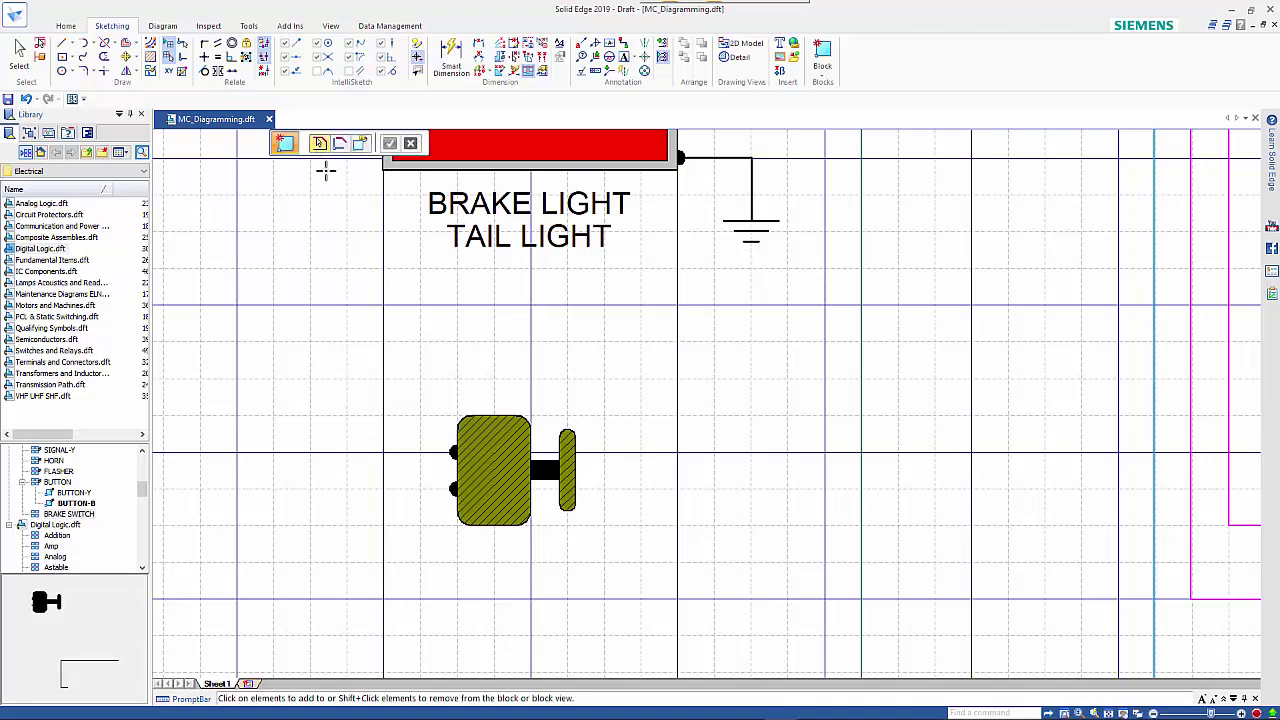
drag(428, 401, 627, 553)
right_click(439, 266)
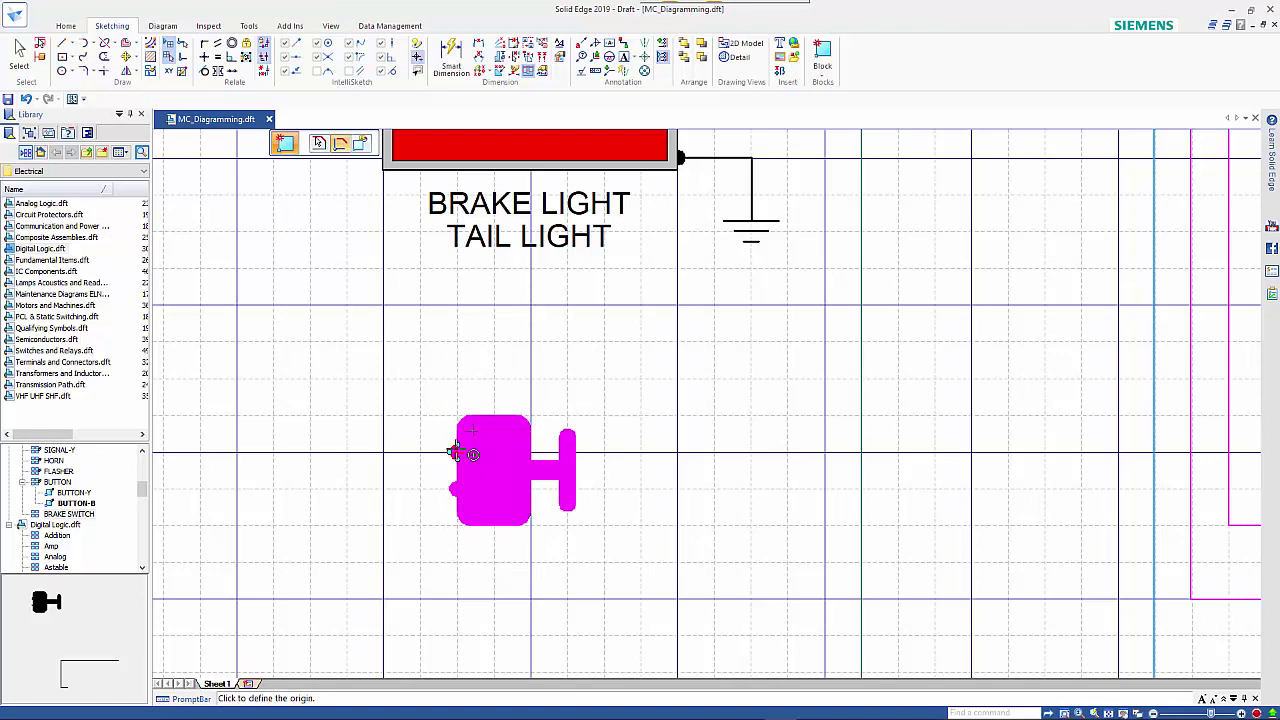
click(456, 452)
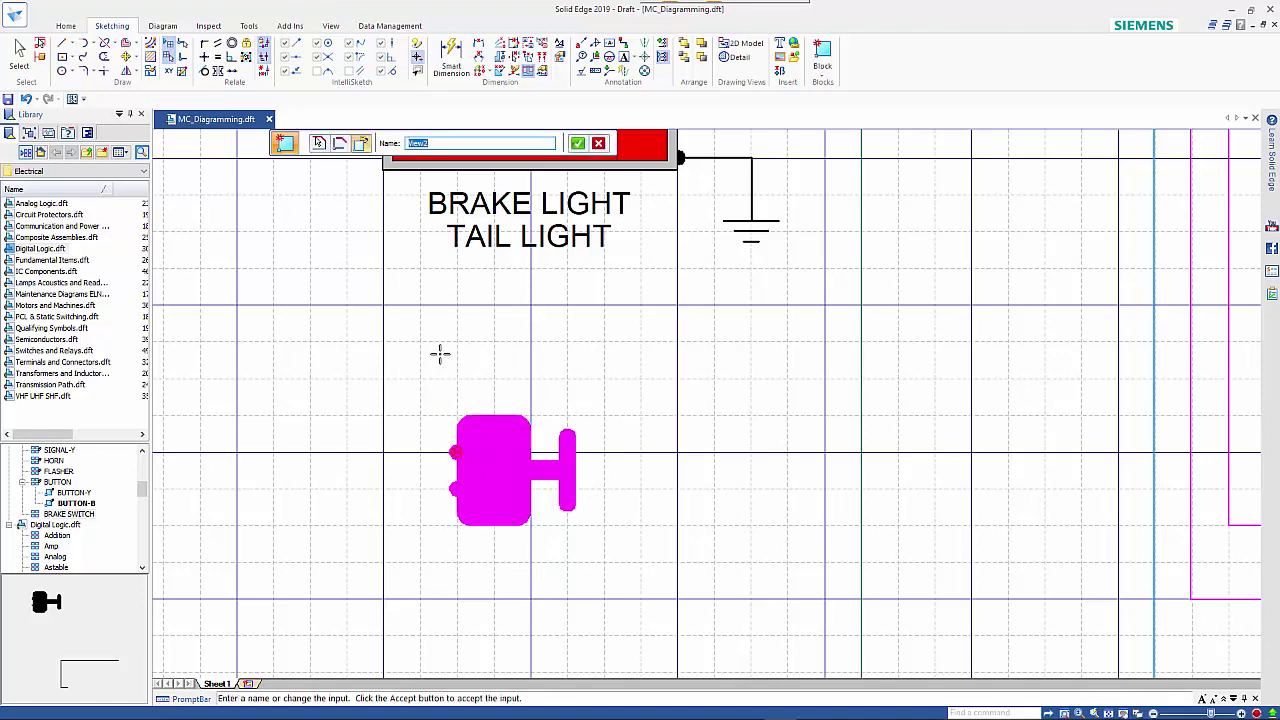
text(c)
click(577, 143)
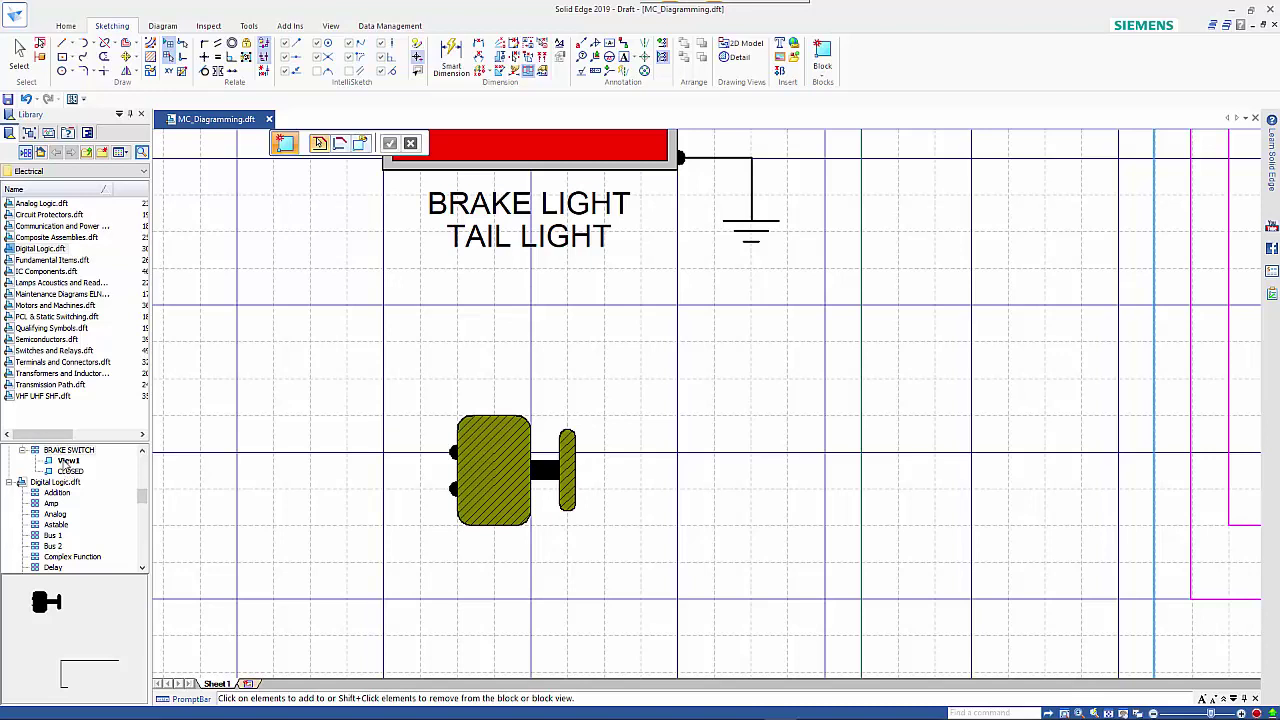
Rename the BRAKE SWITCH block's View1 as OPEN.
click(68, 461)
right_click(73, 463)
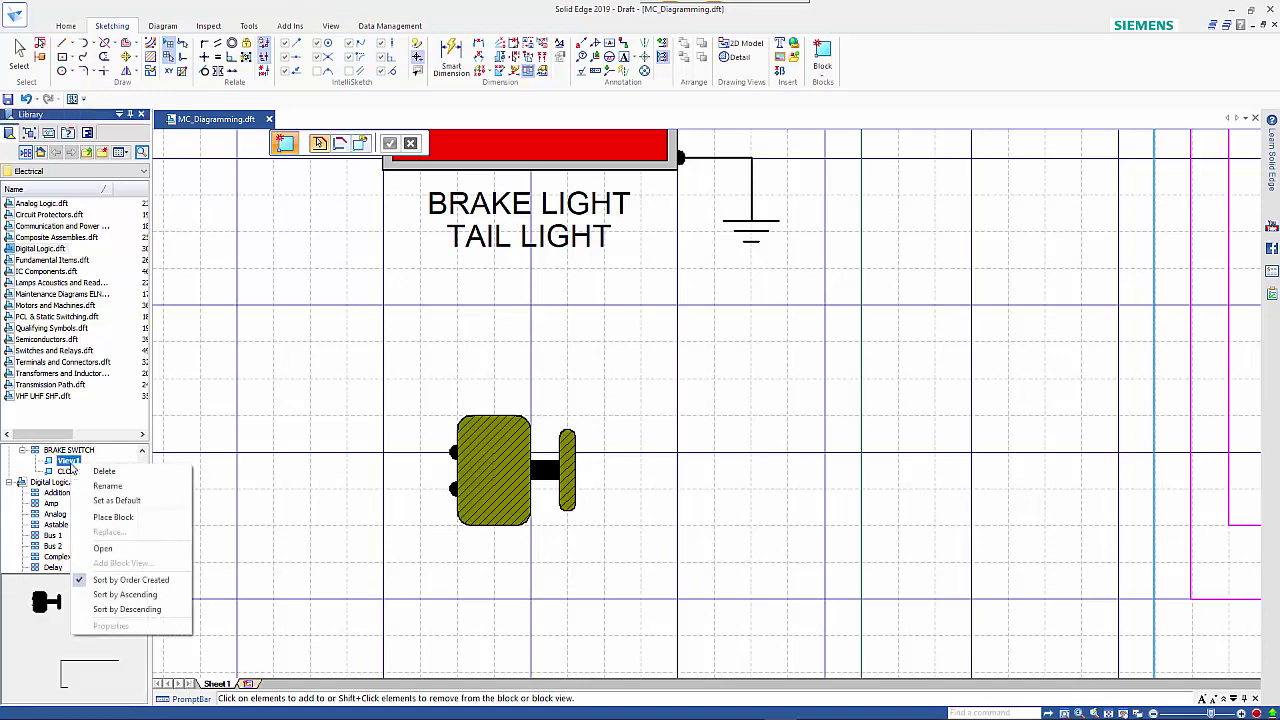
click(103, 488)
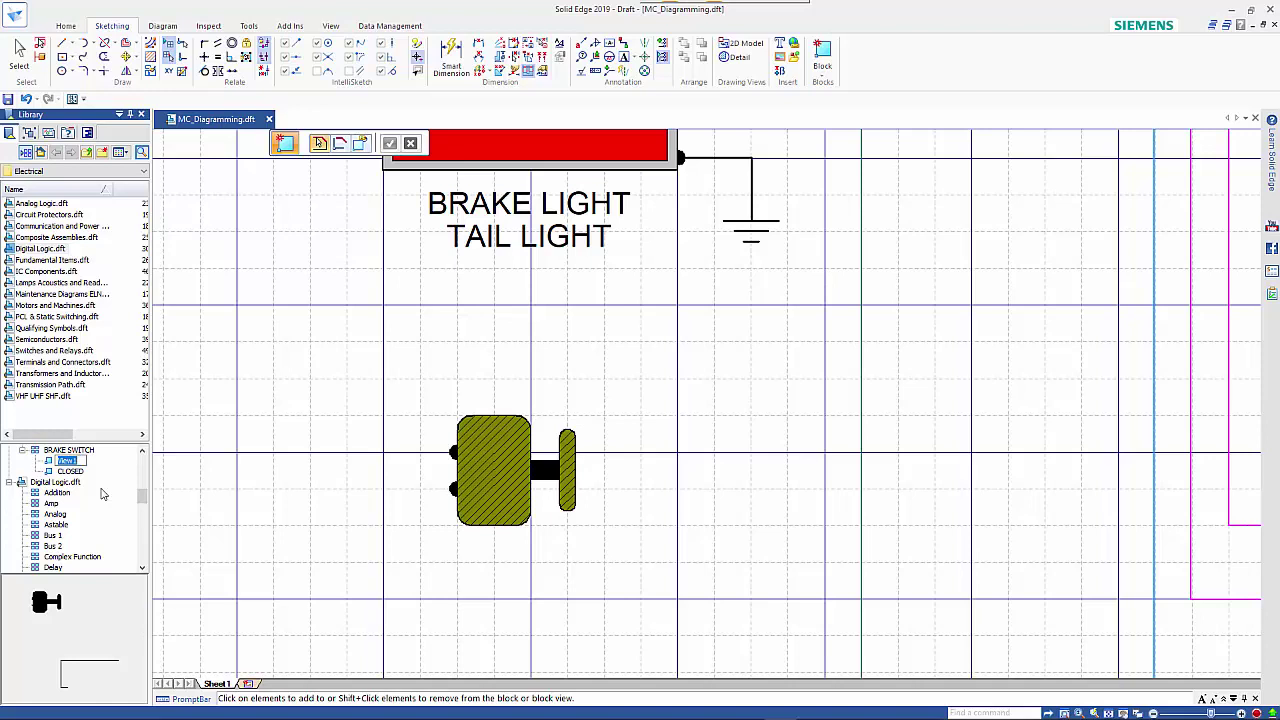
text(OPEN)
key(Return)
Place one BRAKE SWITCH block in its OPEN view to the right of the original switch symbol, level with it.
click(38, 453)
drag(812, 437, 803, 440)
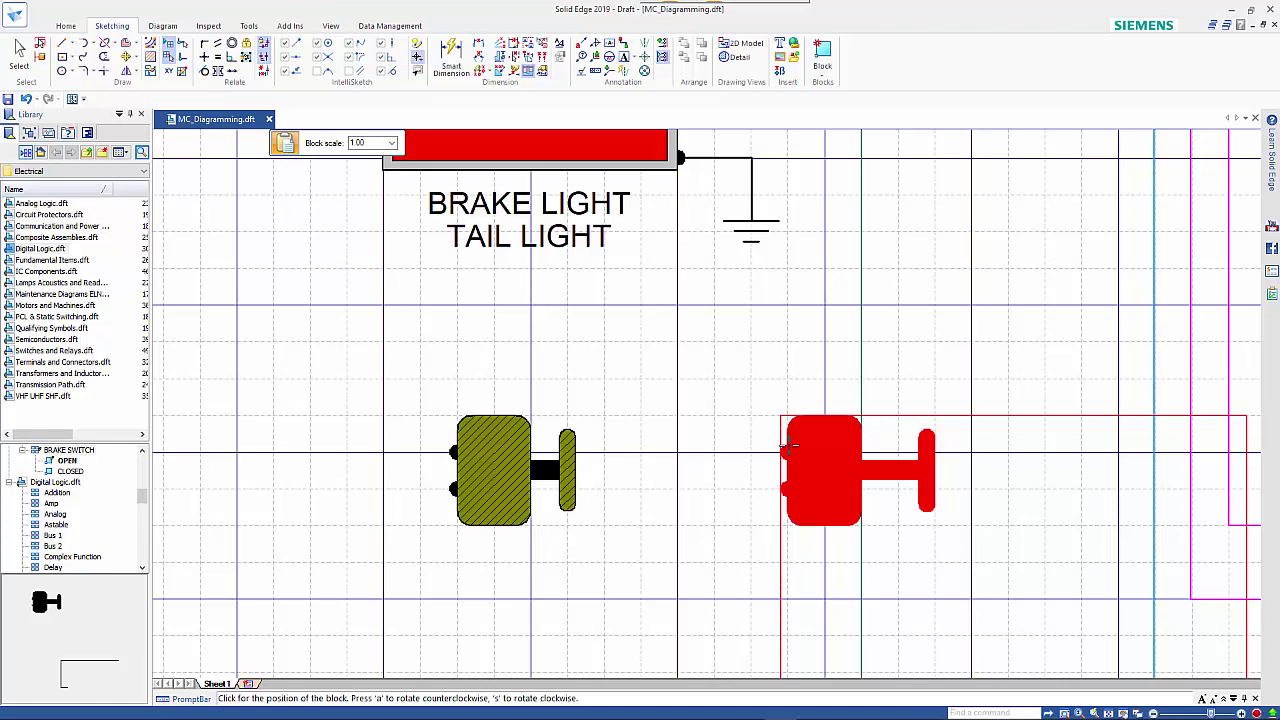
click(806, 463)
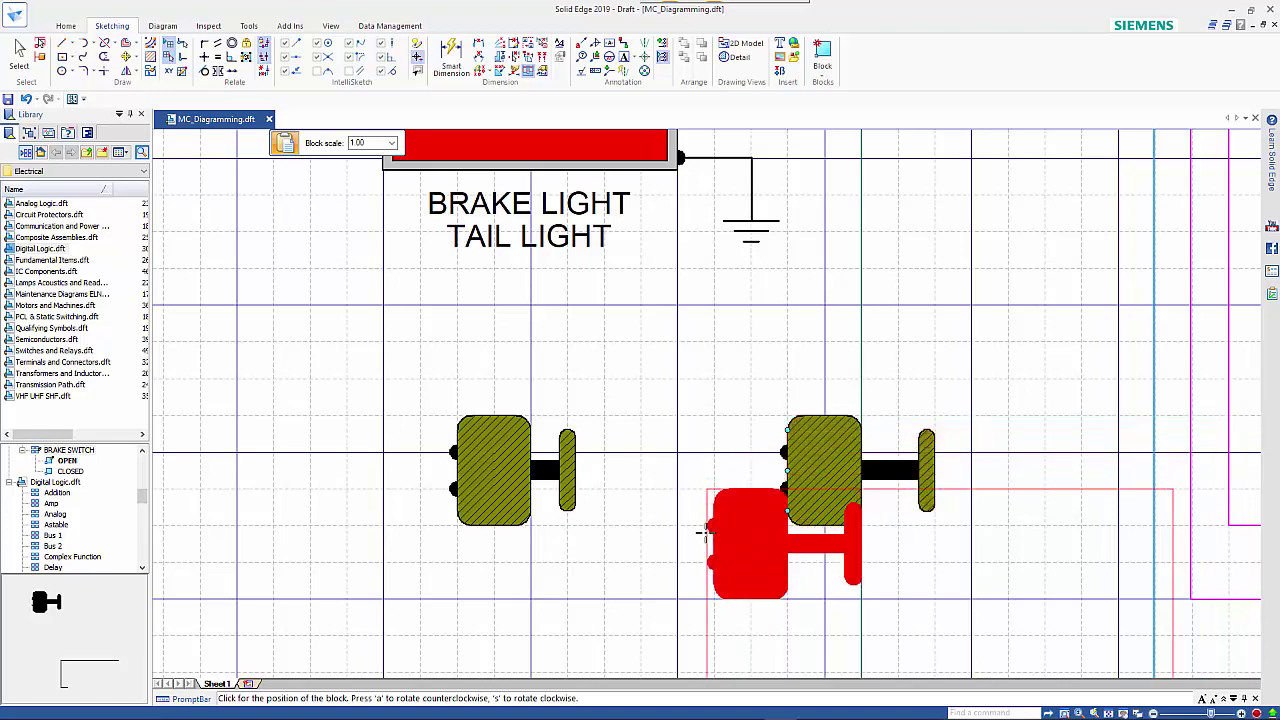
key(Escape)
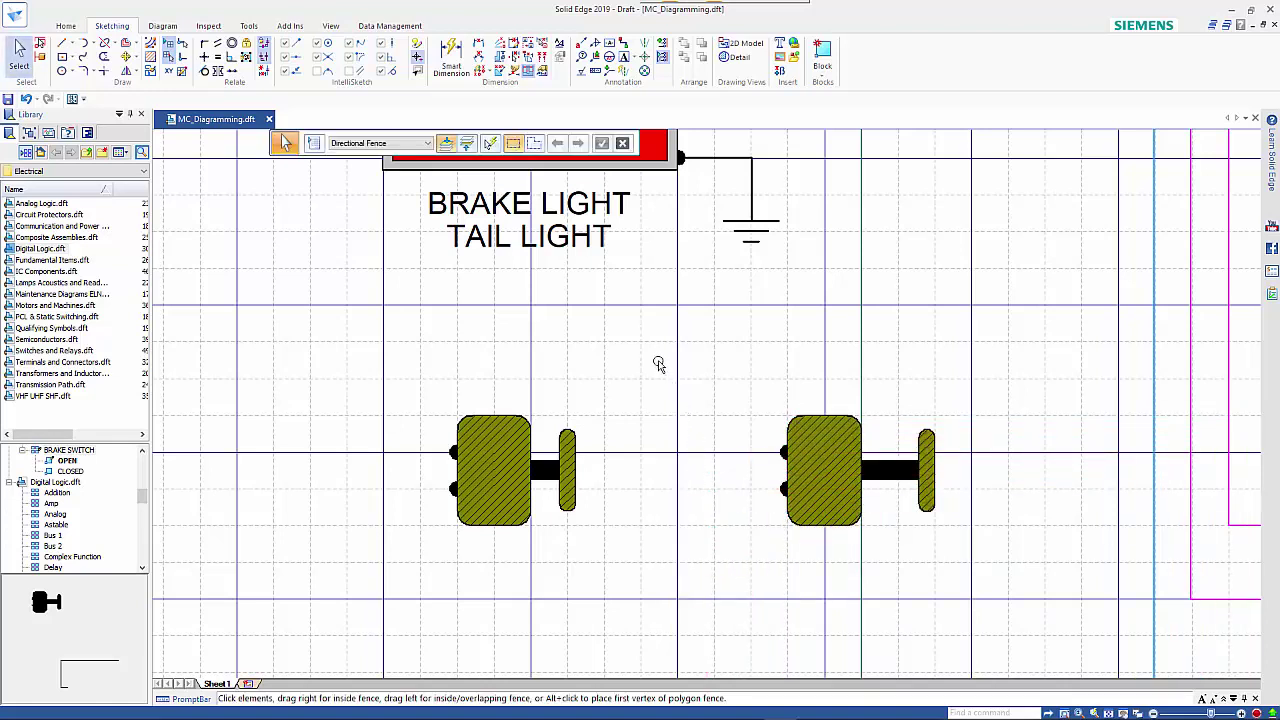
Toggle the placed BRAKE SWITCH block between its CLOSED and OPEN views, ending on CLOSED.
click(792, 446)
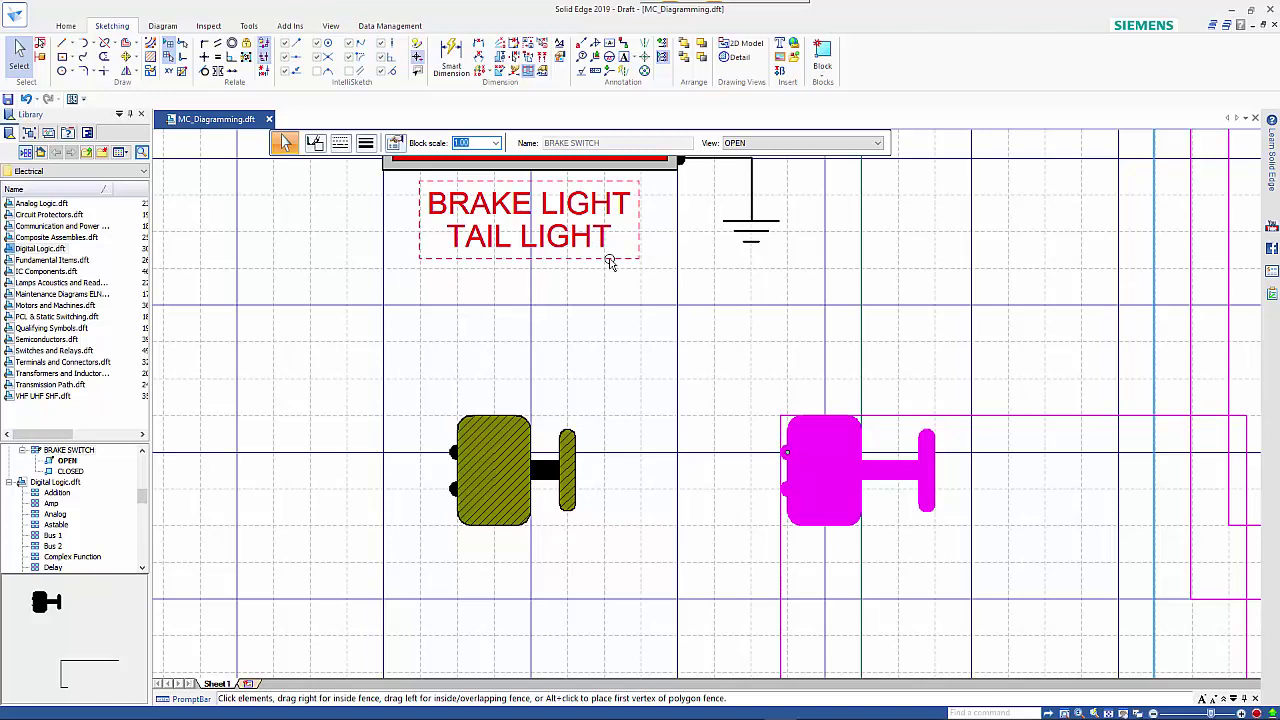
click(748, 146)
click(752, 163)
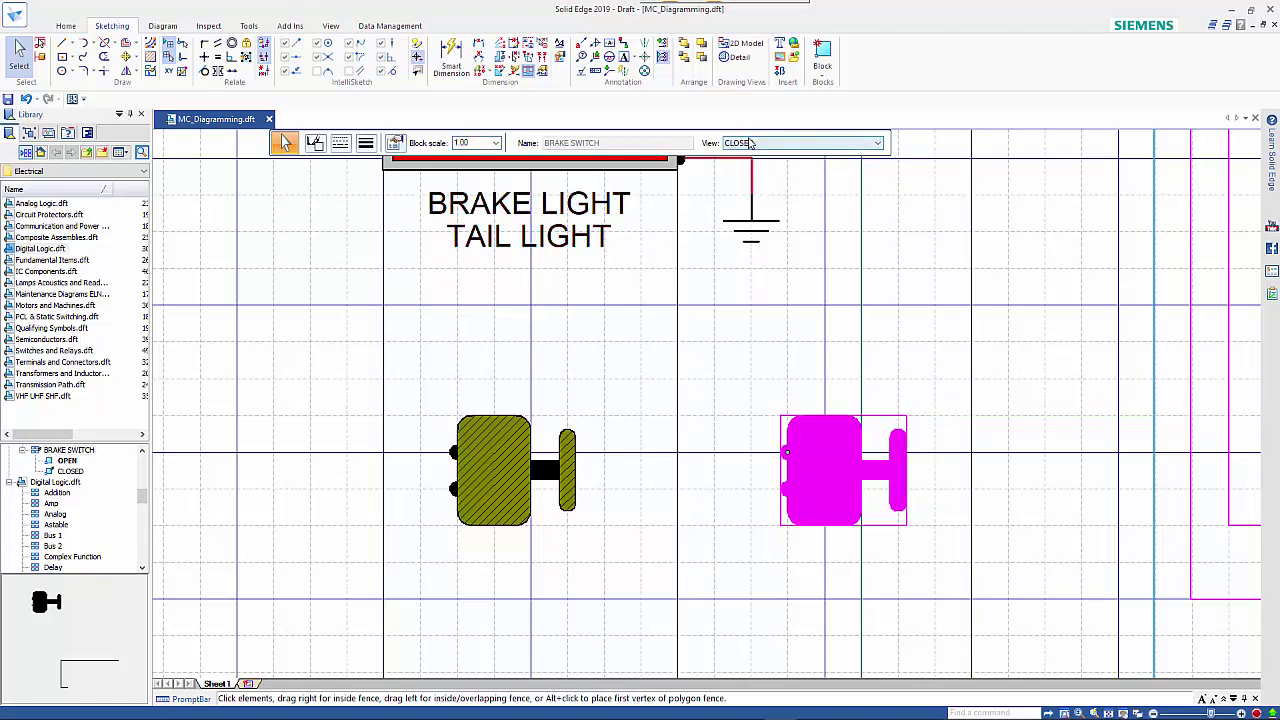
click(752, 143)
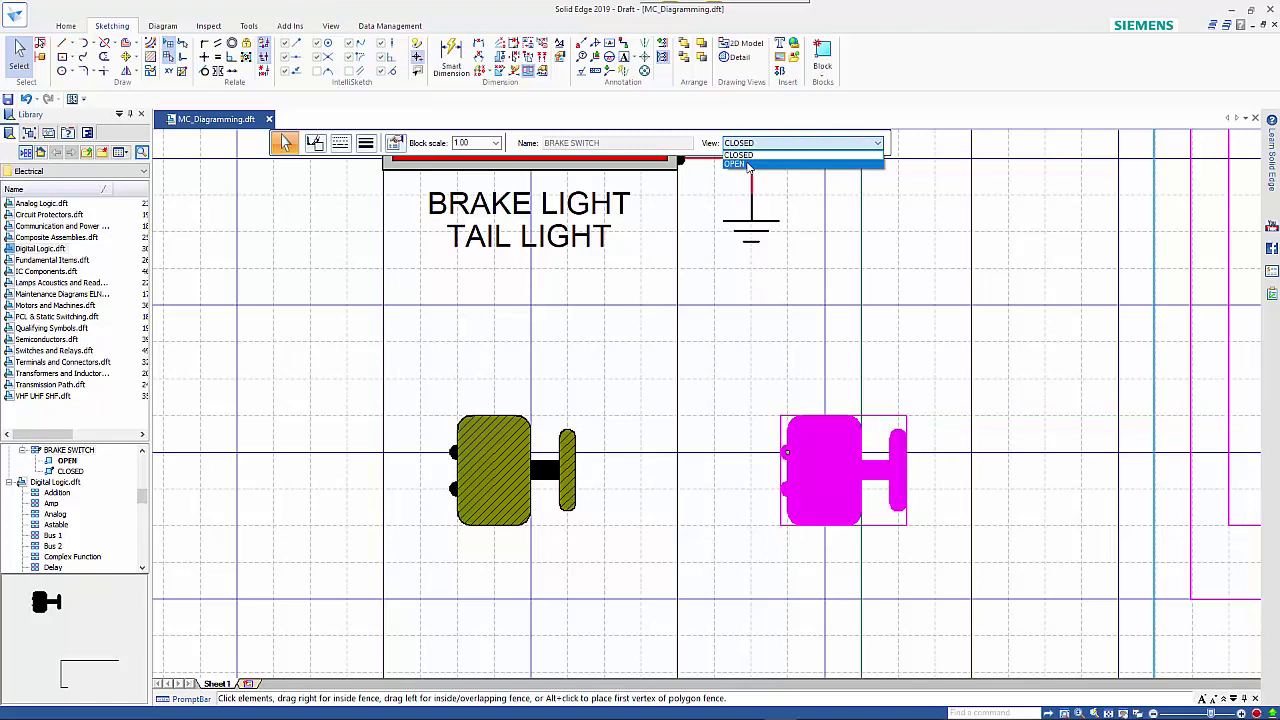
click(749, 165)
click(750, 145)
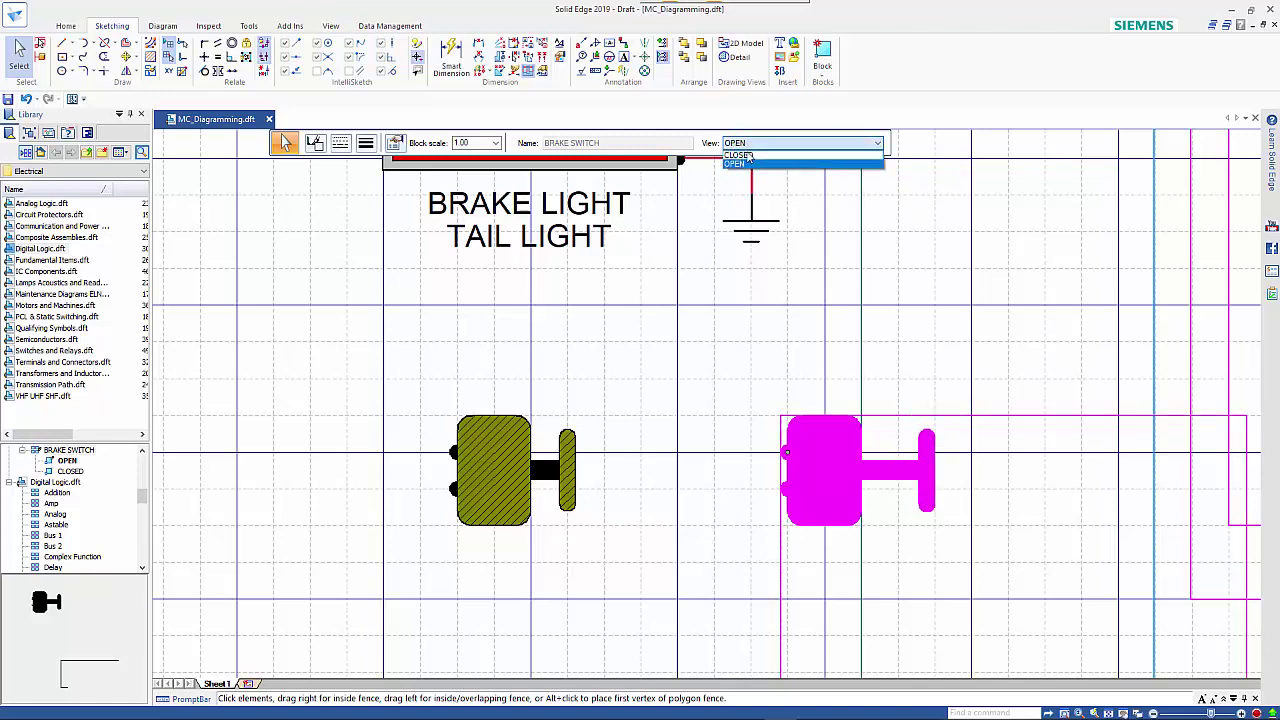
click(745, 155)
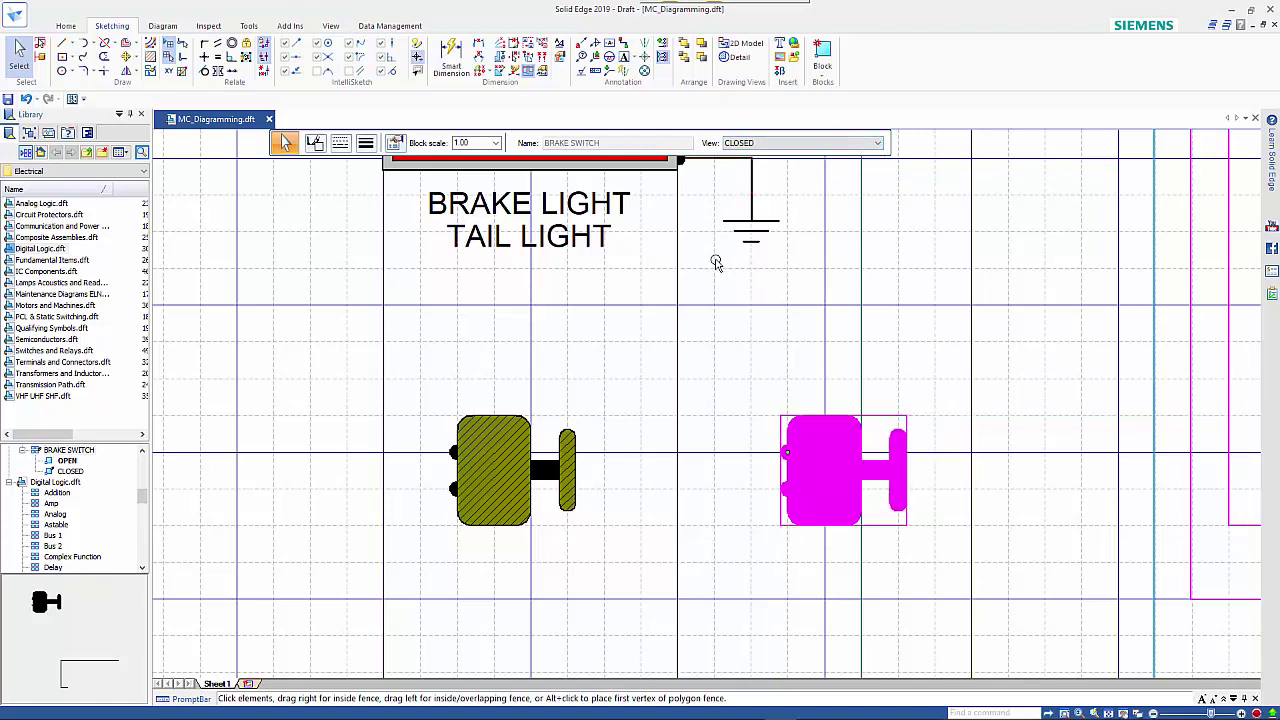
click(634, 500)
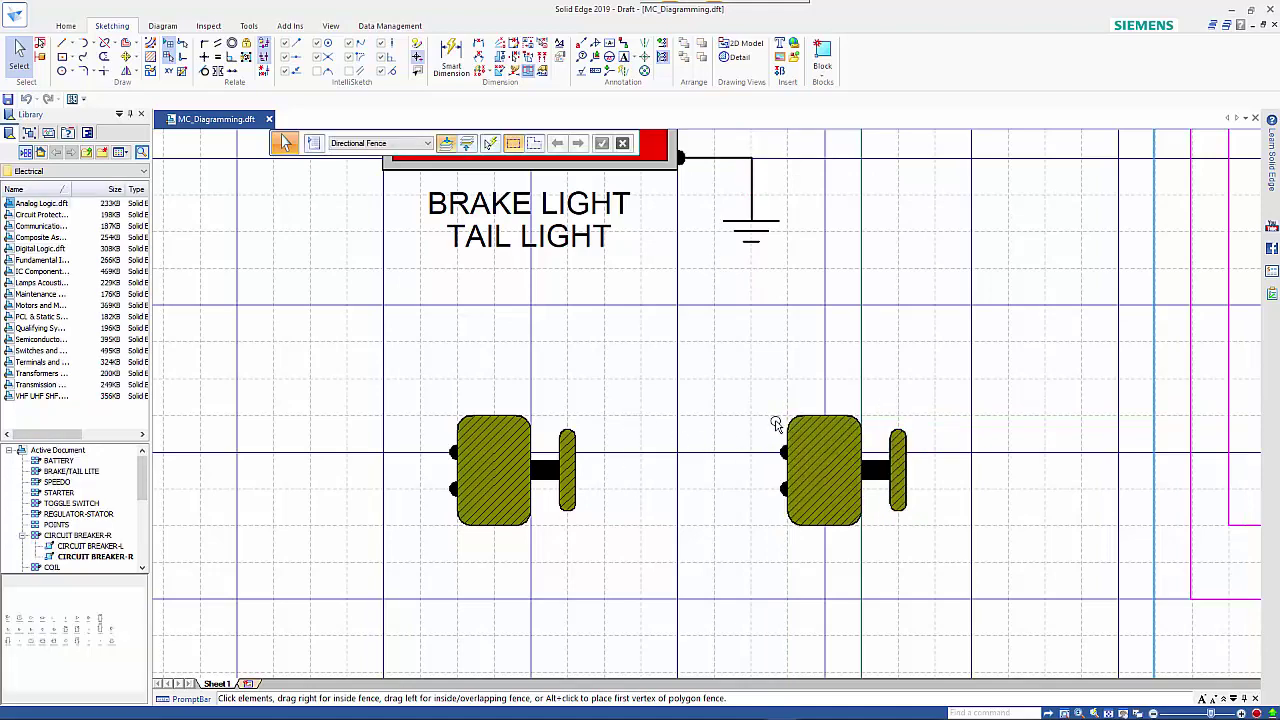
Place a SIGNAL-R block rotated 180 degrees directly below SIGNAL L/F, level with the SIGNAL R/R lamp.
scroll(362, 592, up, 1)
scroll(362, 594, down, 4)
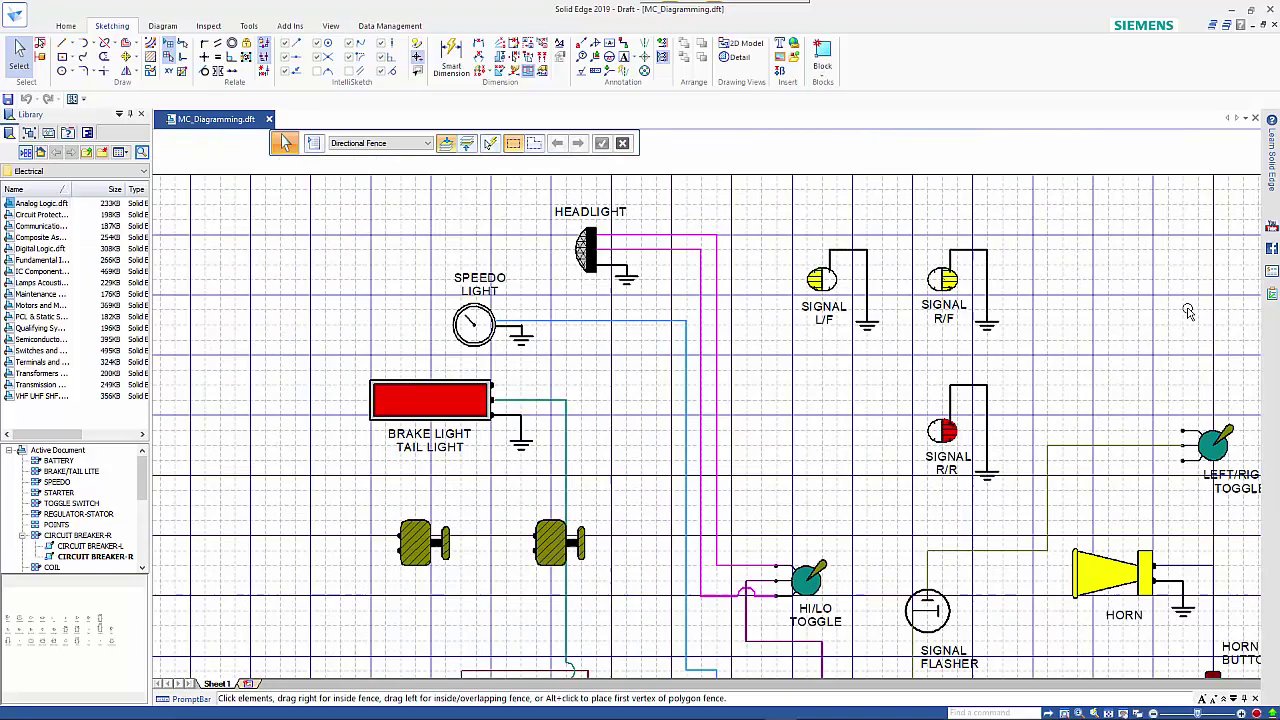
scroll(1188, 310, up, 1)
scroll(1198, 296, up, 1)
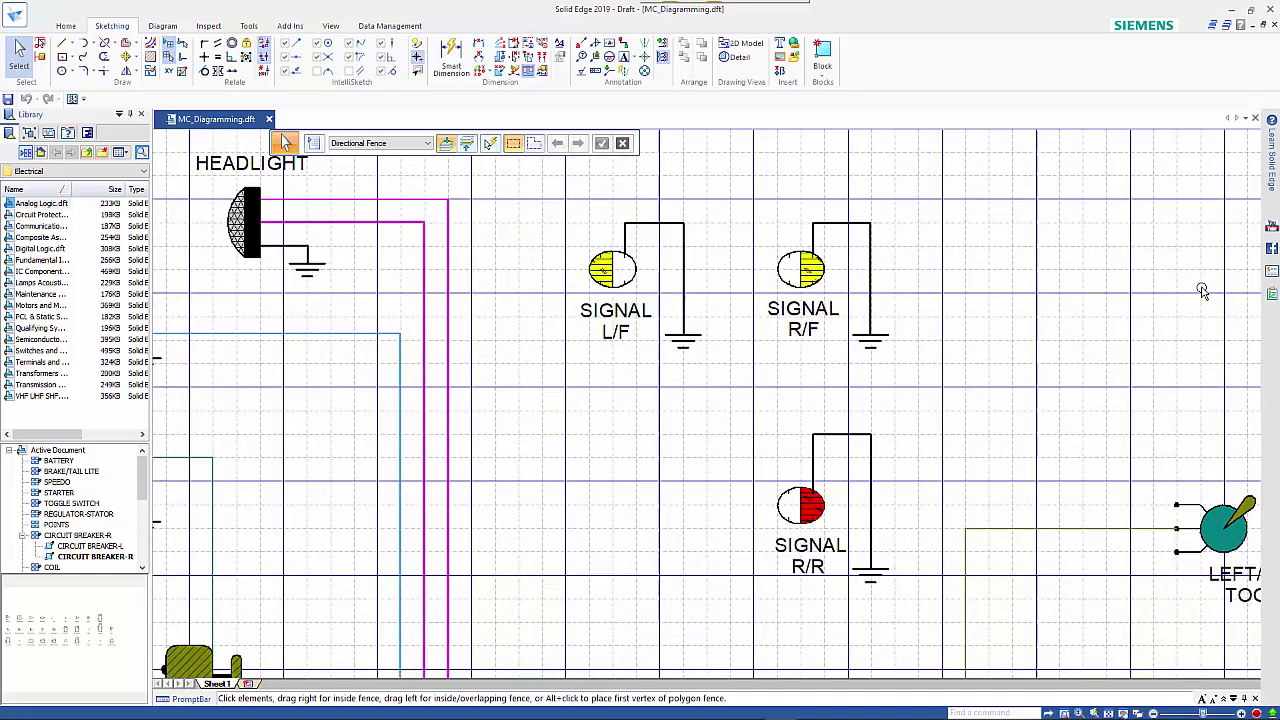
mouse_move(1103, 300)
middle_down()
mouse_move(930, 346)
mouse_move(936, 277)
middle_up()
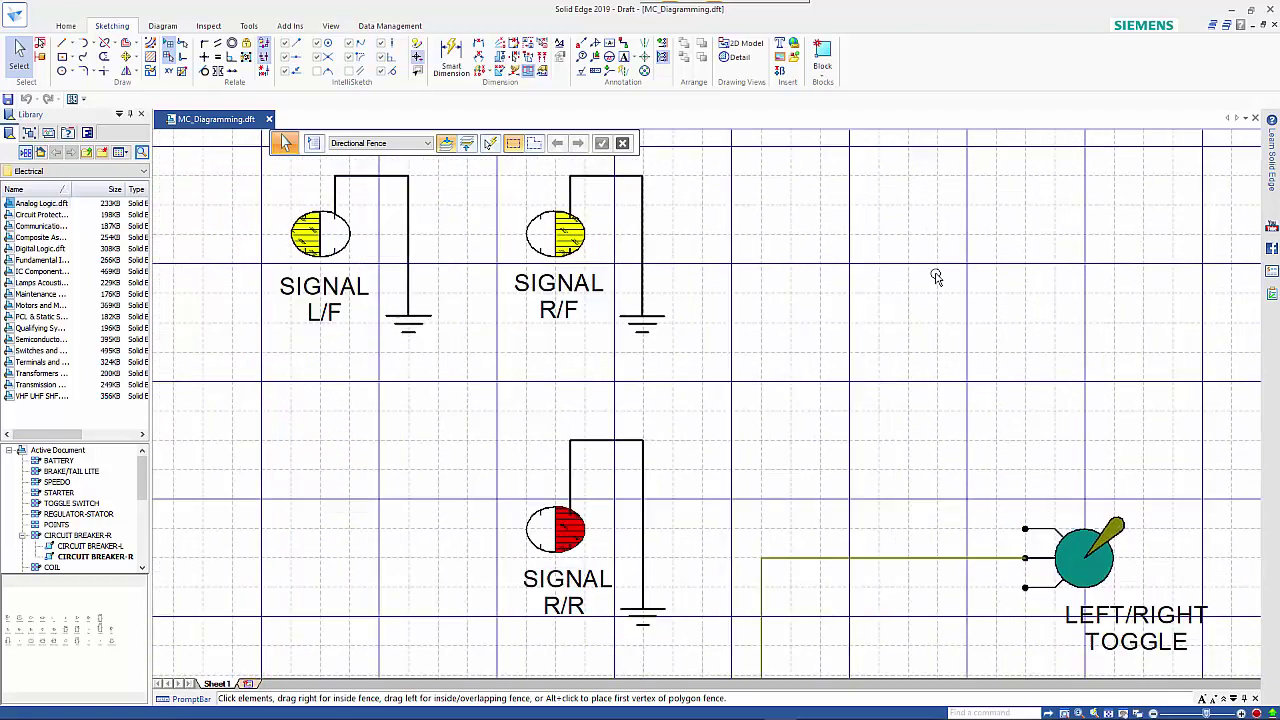
scroll(936, 277, down, 1)
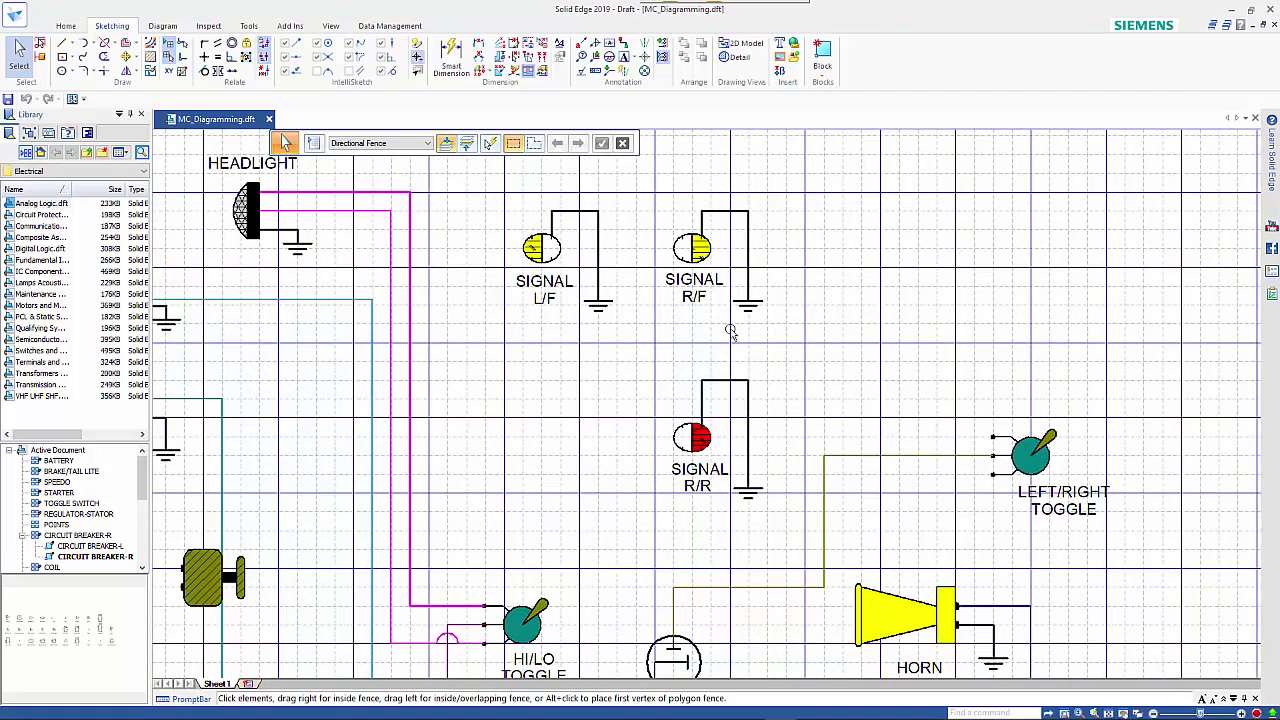
click(681, 450)
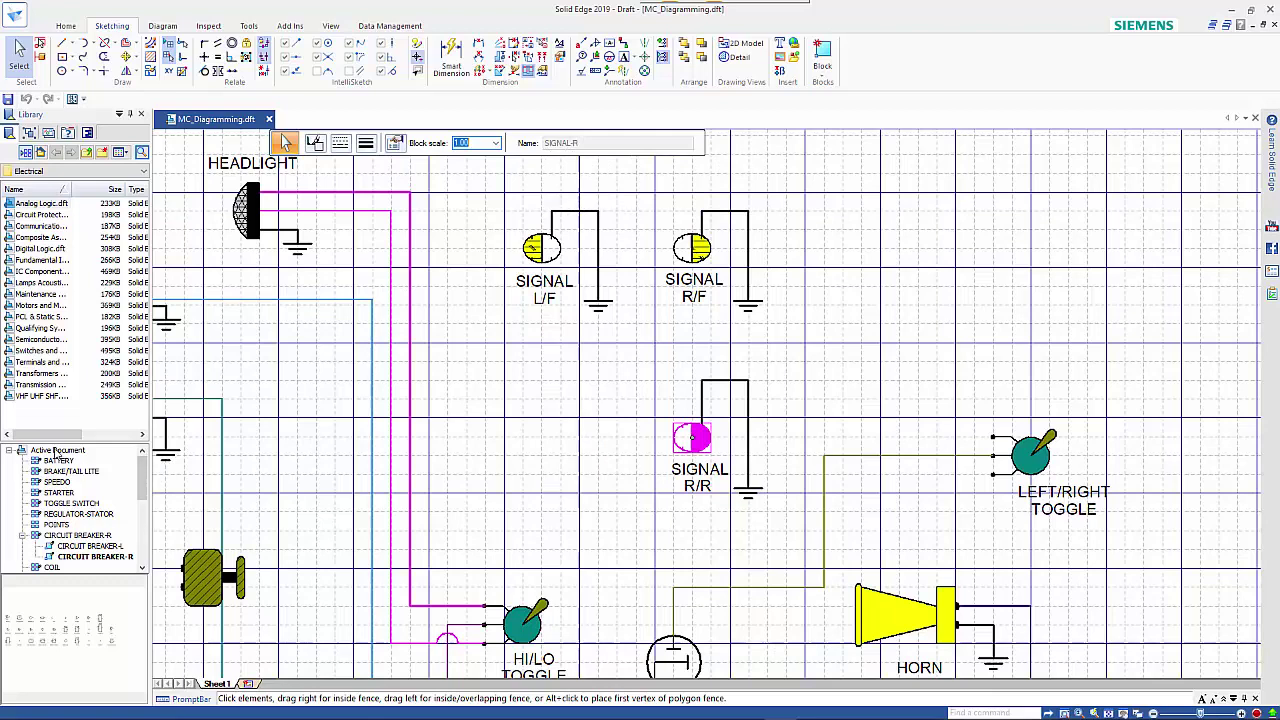
drag(137, 487, 150, 541)
drag(58, 505, 543, 458)
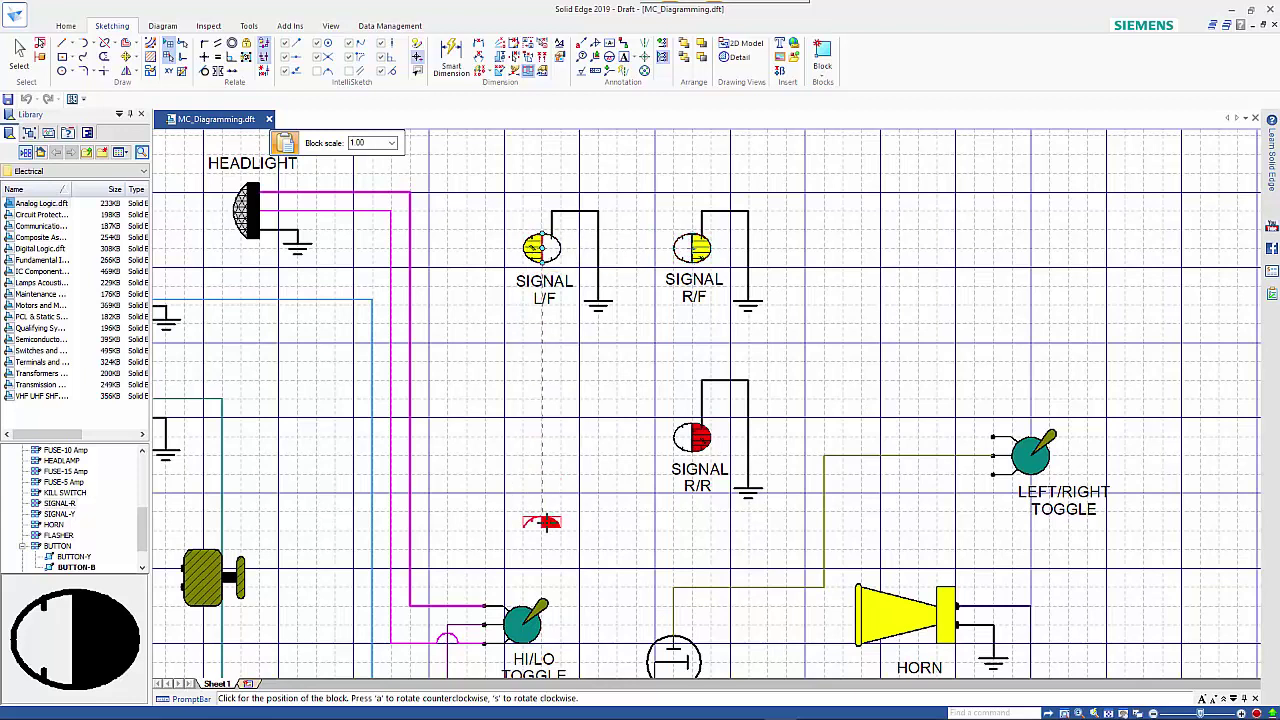
key(a)
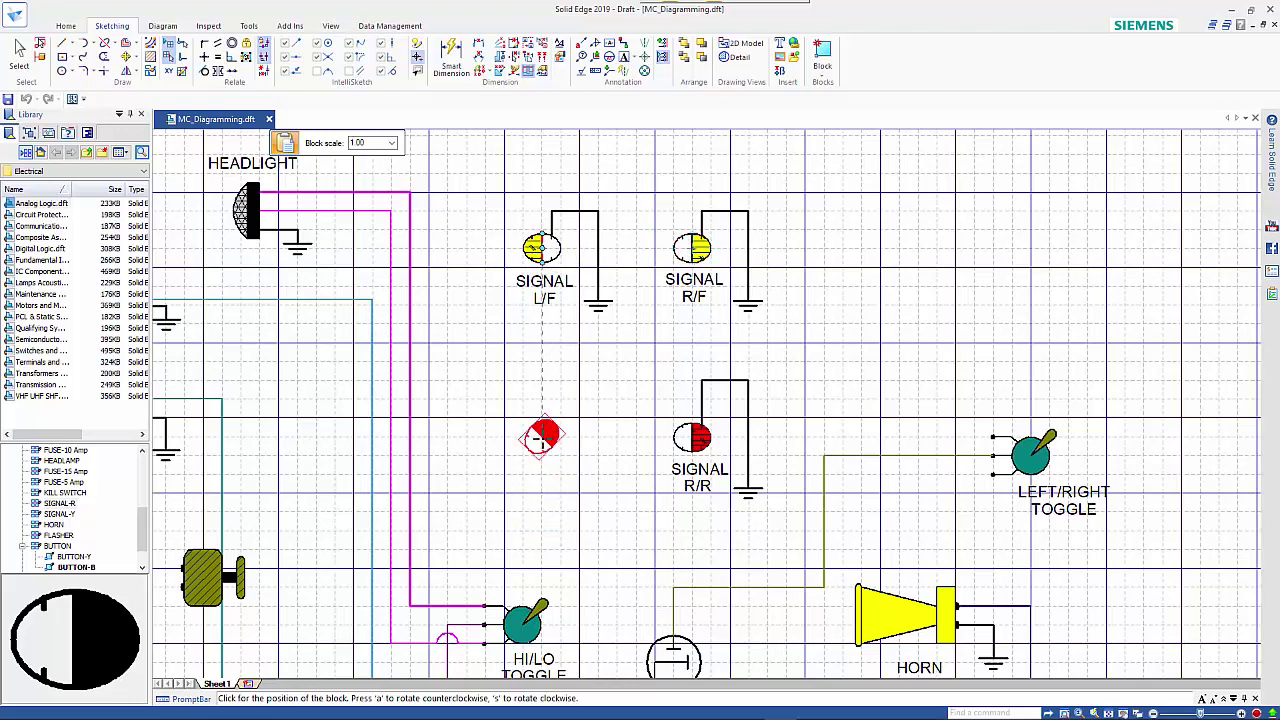
key(a)
key(a)
key(a)
key(a)
key(a)
key(a)
key(a)
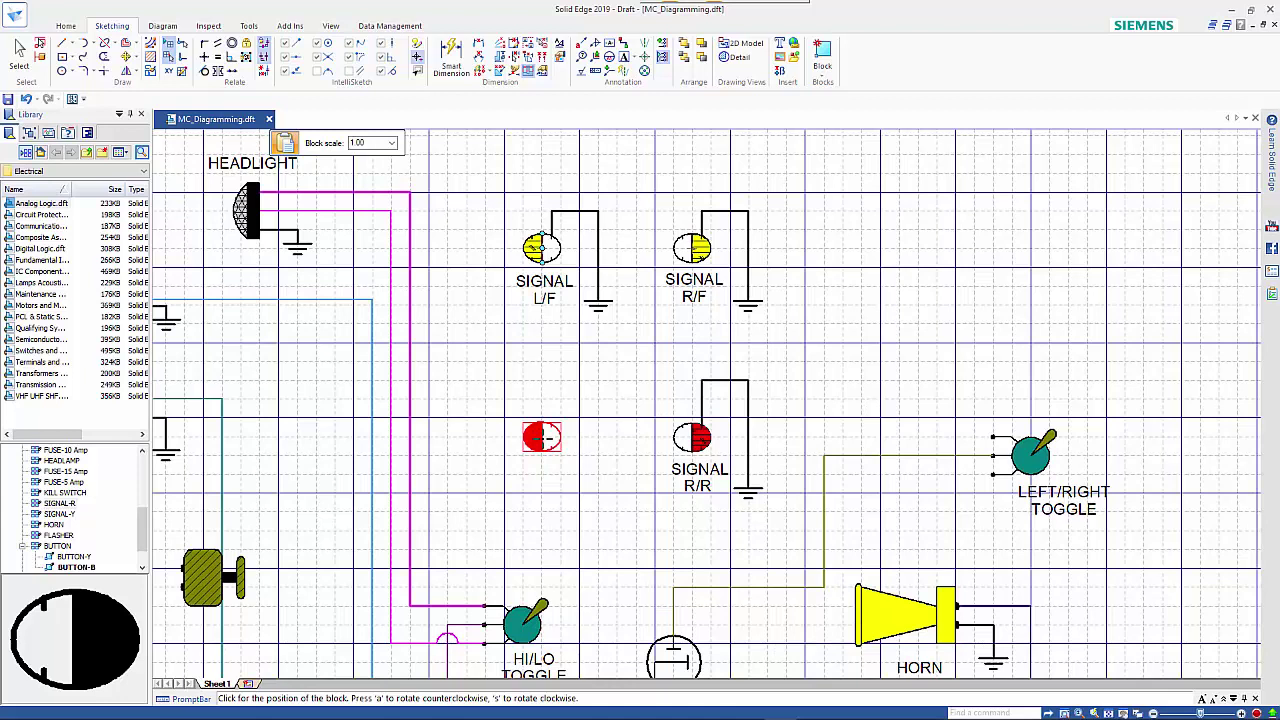
click(541, 437)
key(Escape)
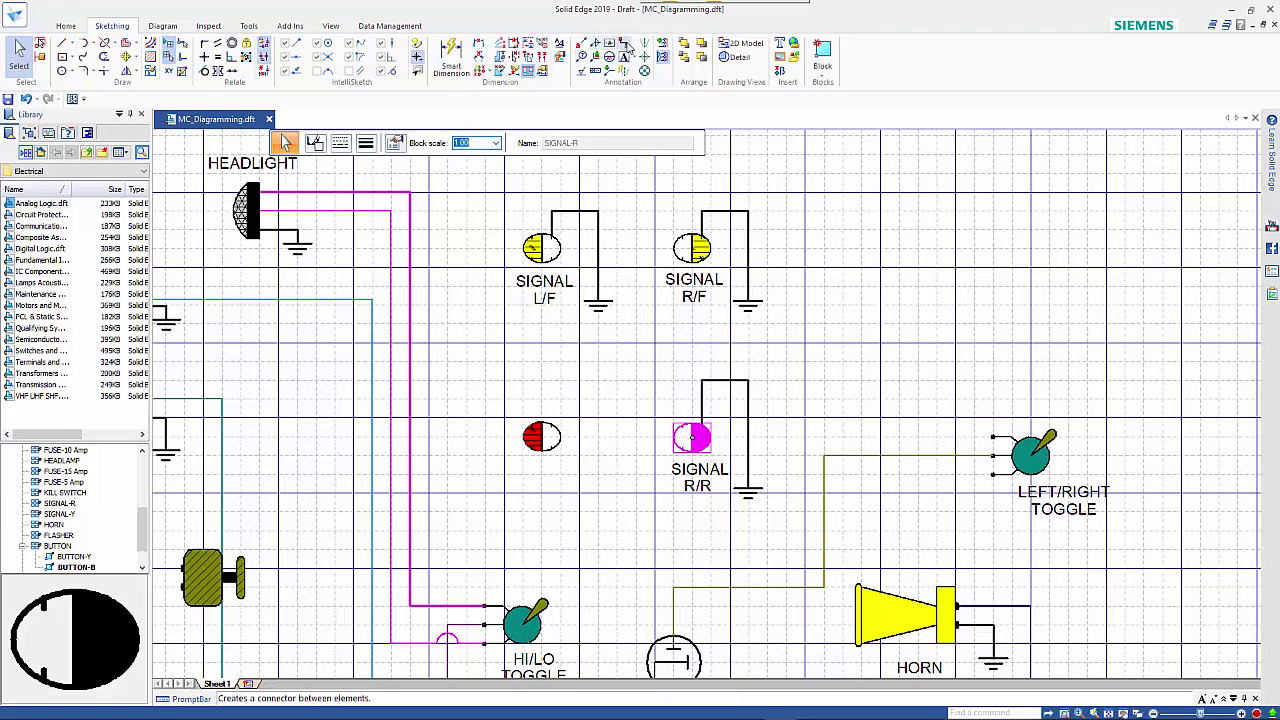
Set up a new connector with a Blank end terminator and black line color.
click(625, 45)
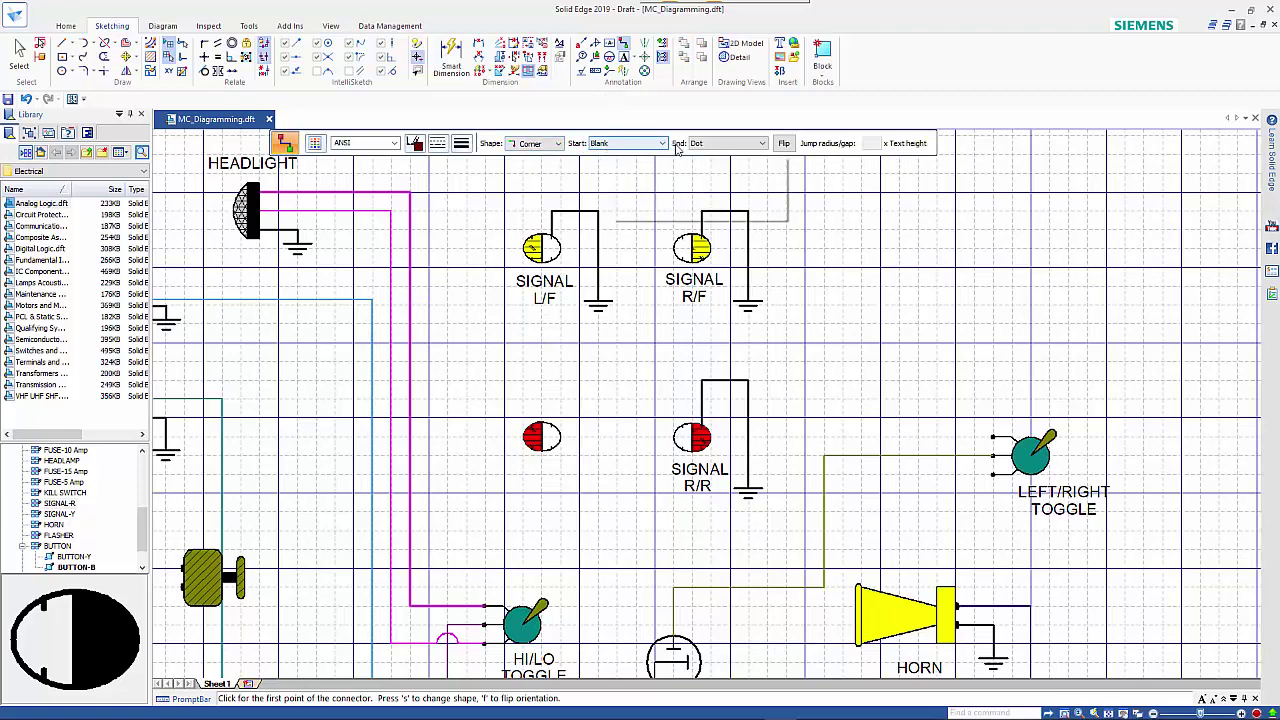
click(724, 145)
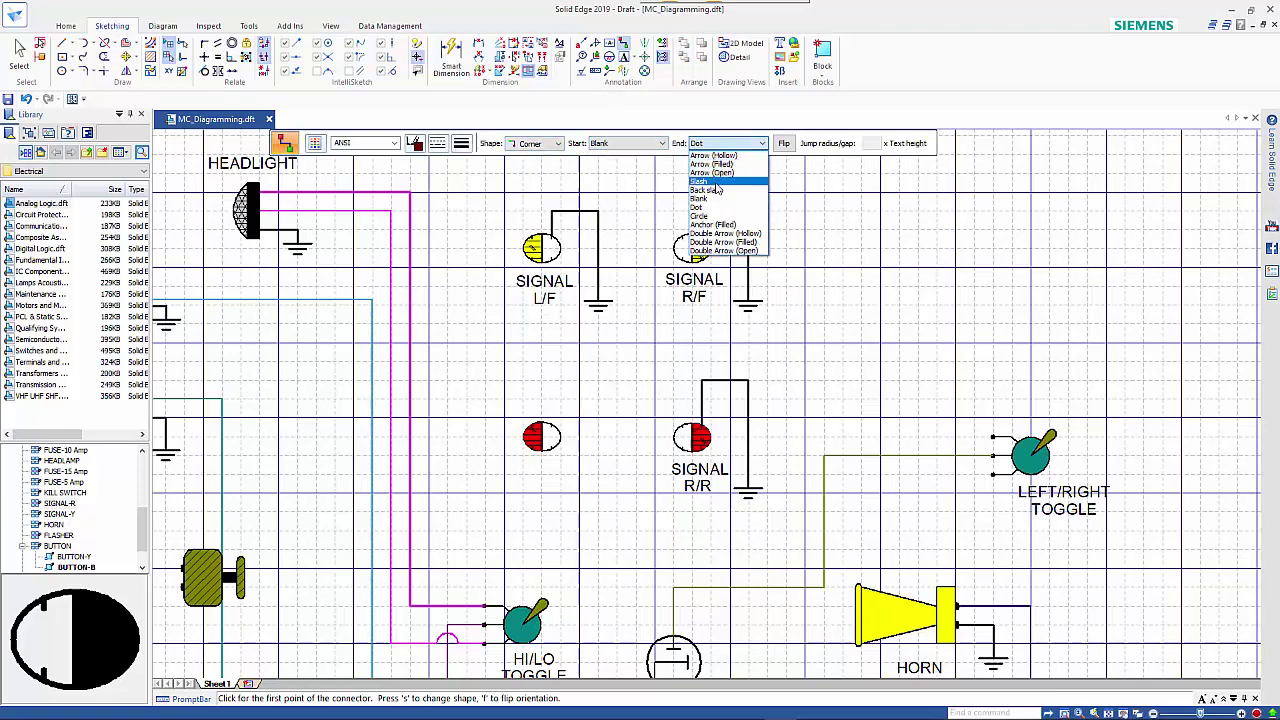
click(716, 199)
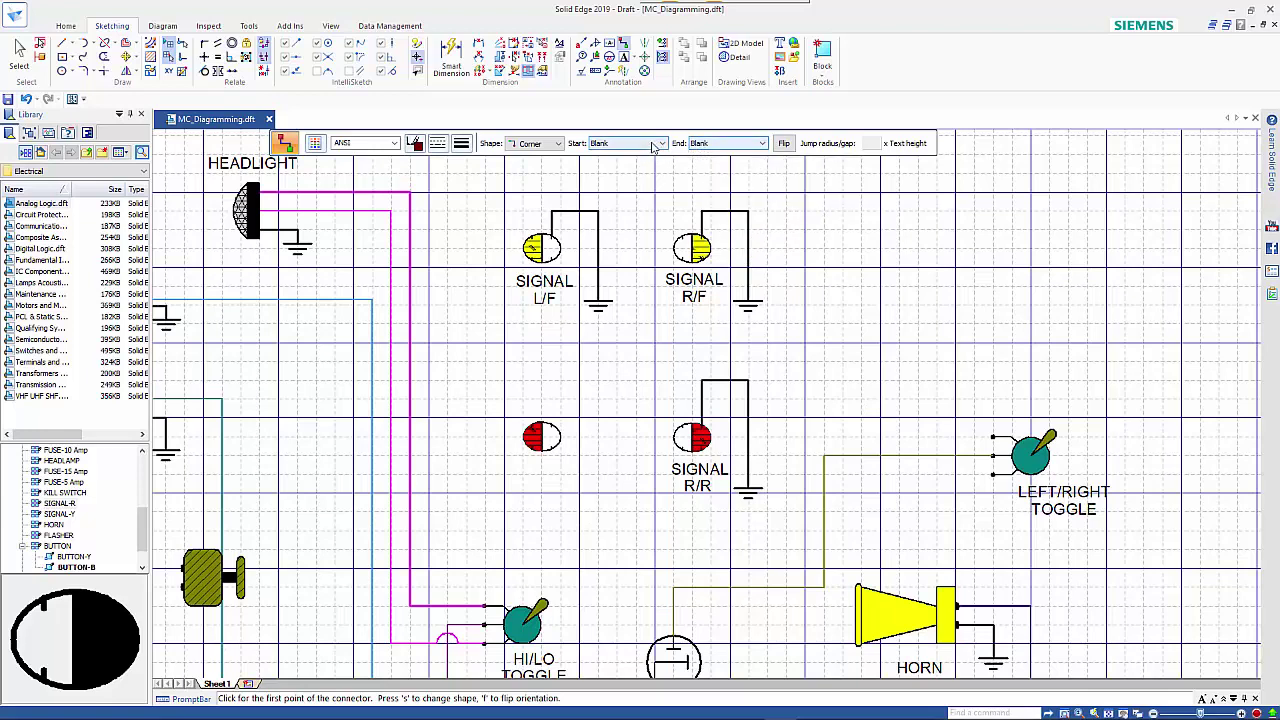
click(437, 143)
click(418, 144)
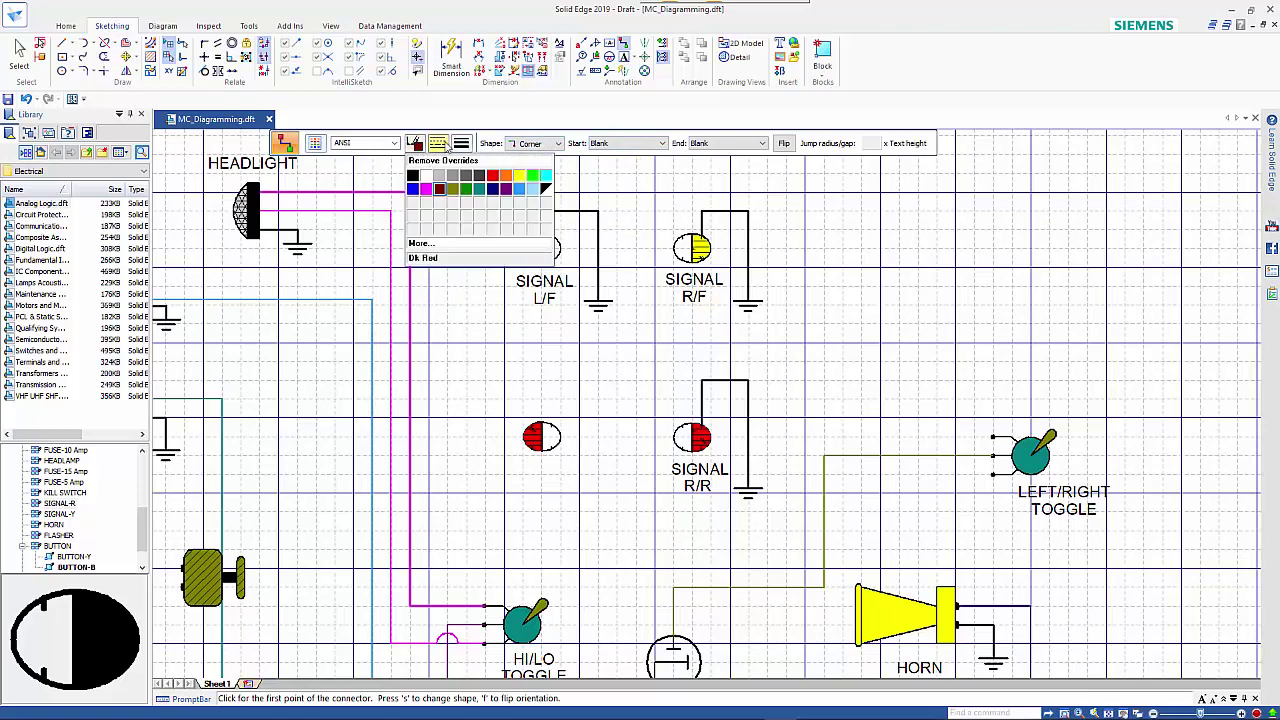
click(419, 176)
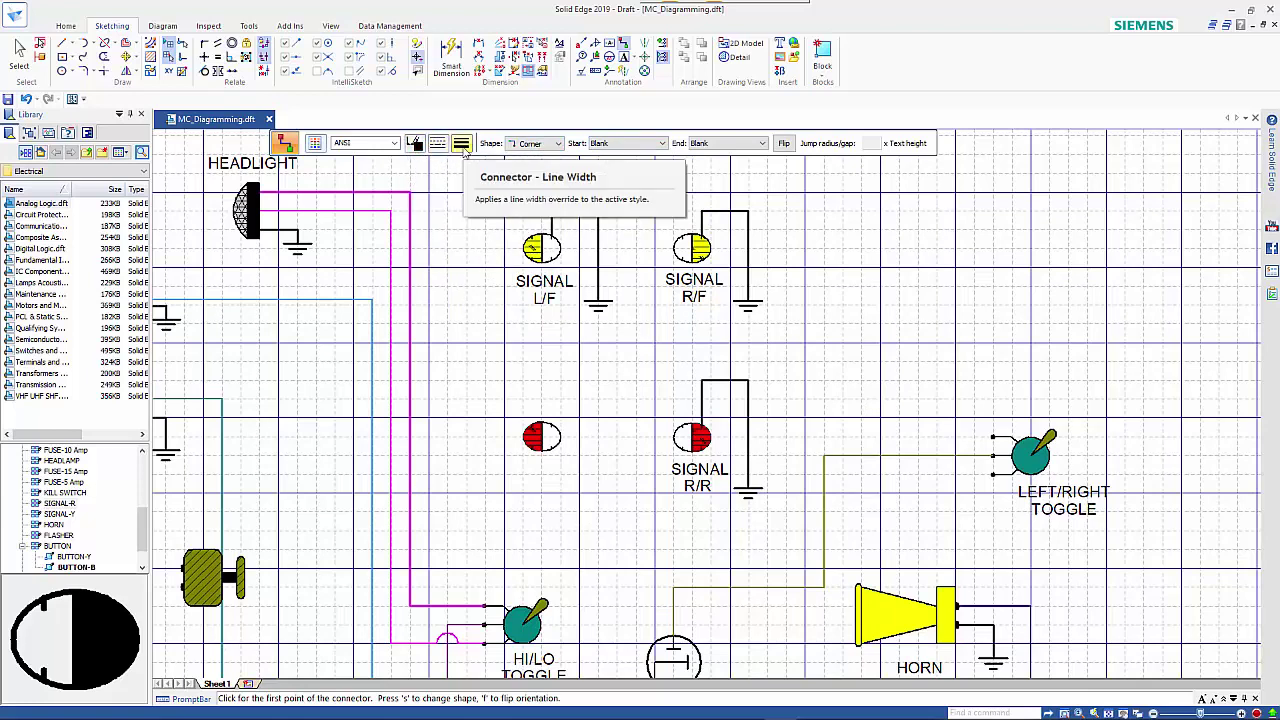
Draw a Step connector from the top of the new red signal lamp to a point up and left of SIGNAL L/F.
click(536, 144)
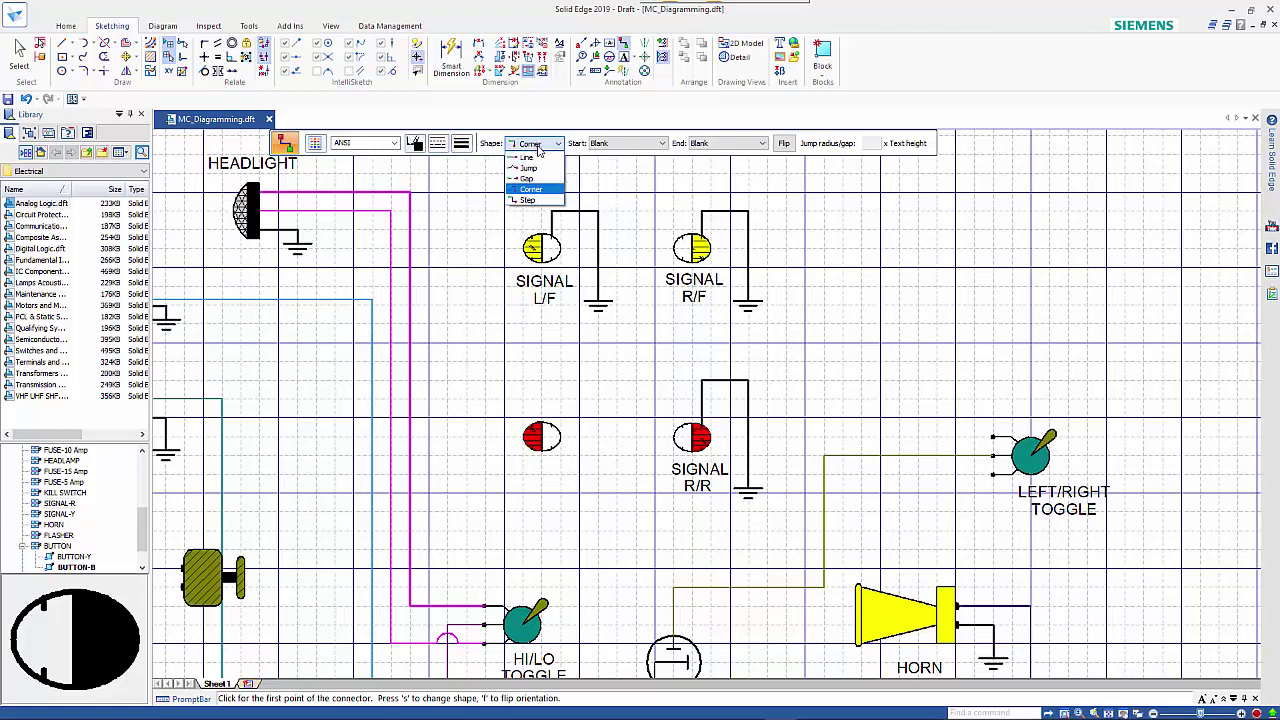
click(530, 200)
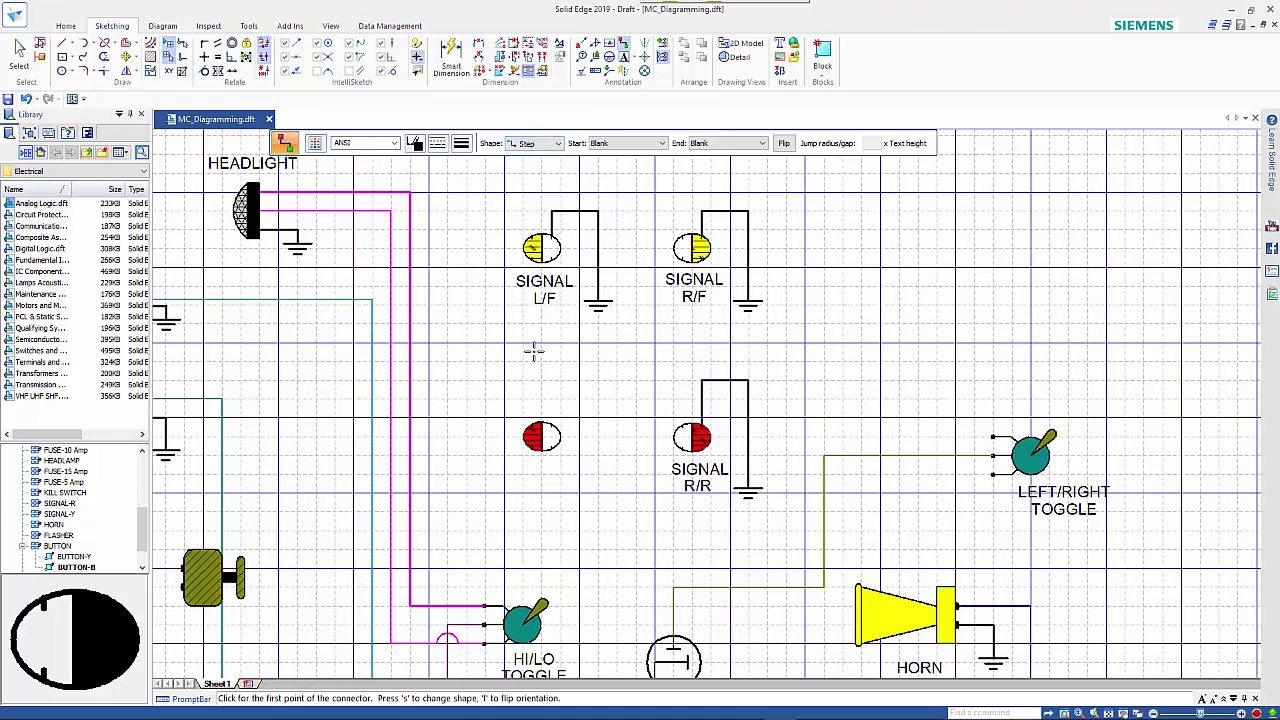
click(530, 422)
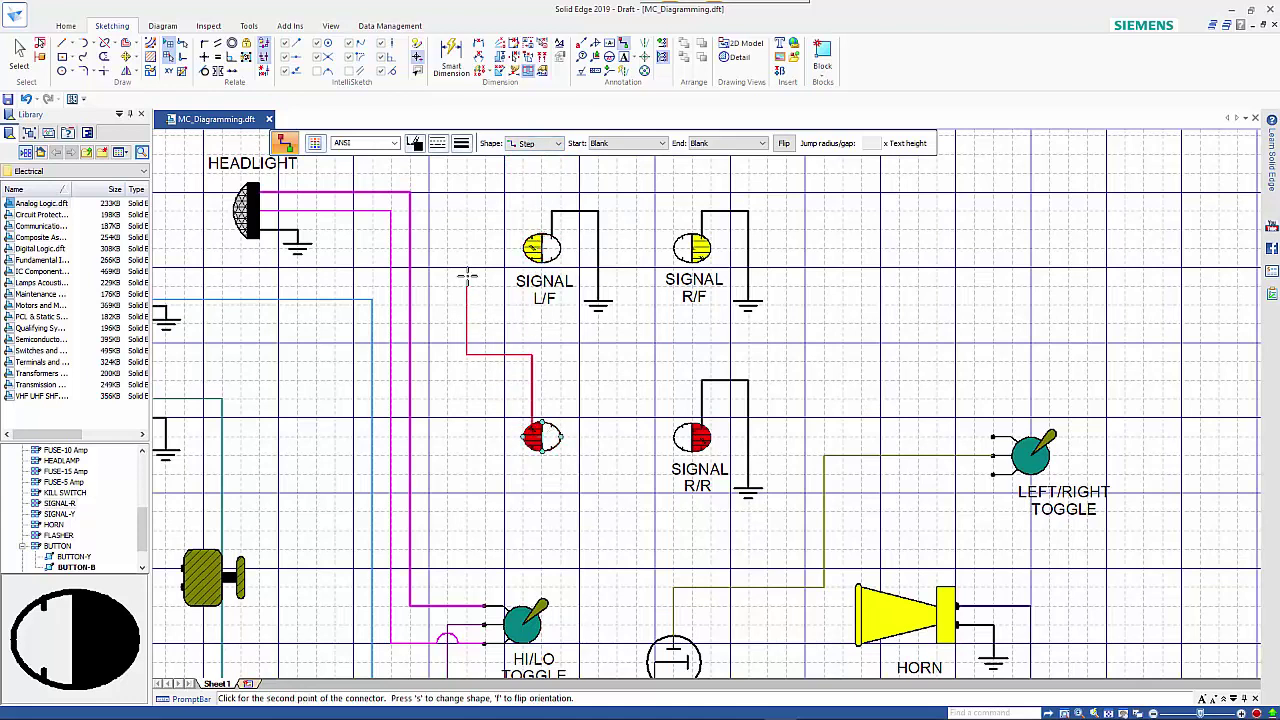
click(471, 213)
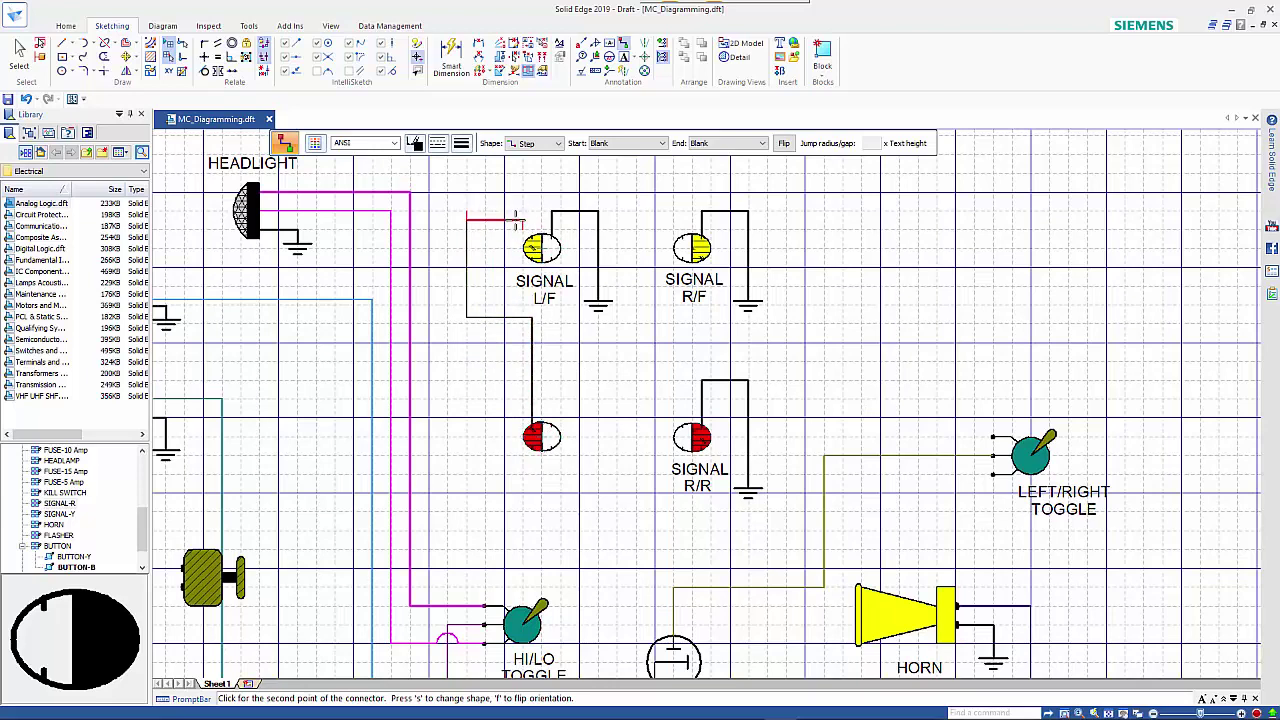
Draw a Corner connector from the open wire end up and left of SIGNAL L/F to that lamp's left terminal.
click(530, 143)
click(545, 193)
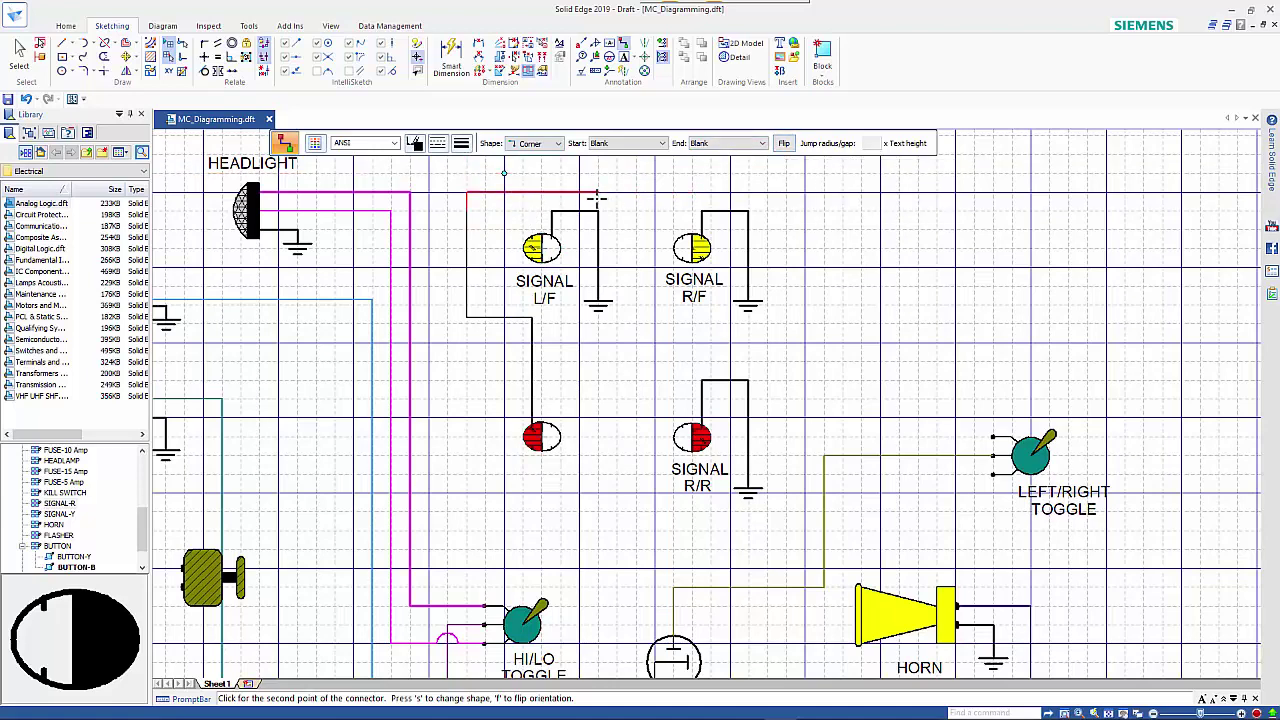
click(532, 245)
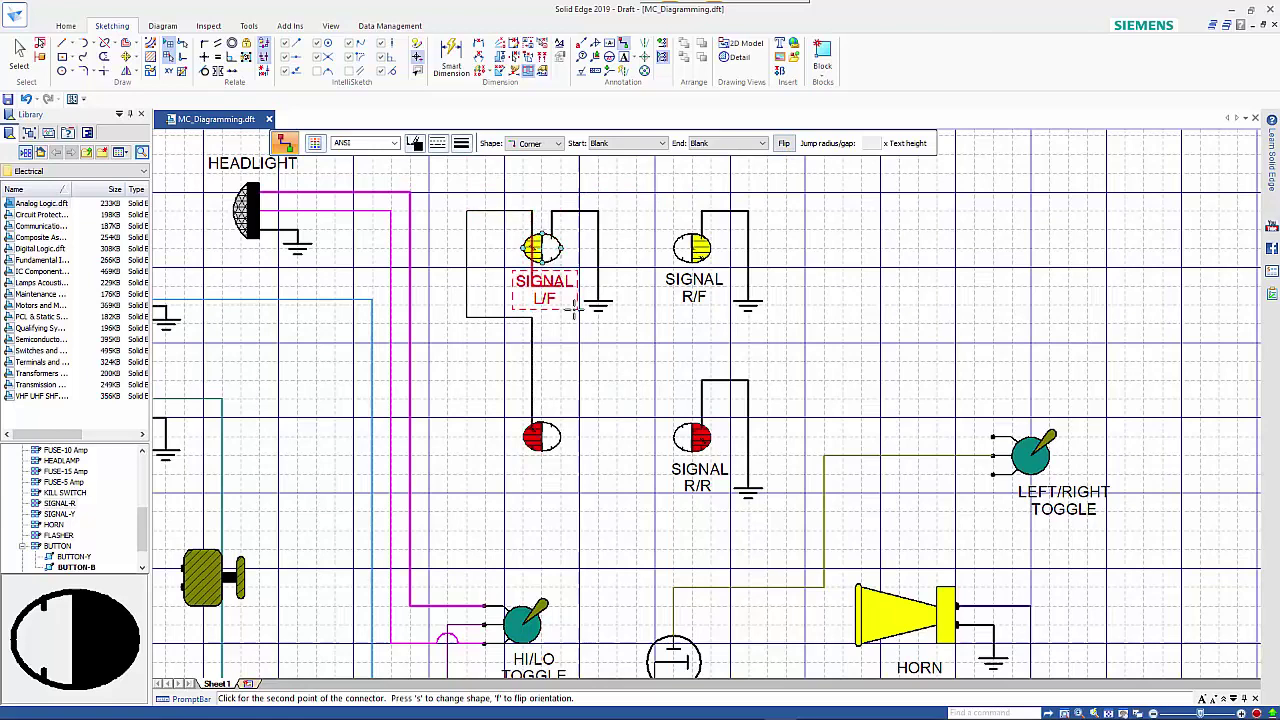
right_click(575, 340)
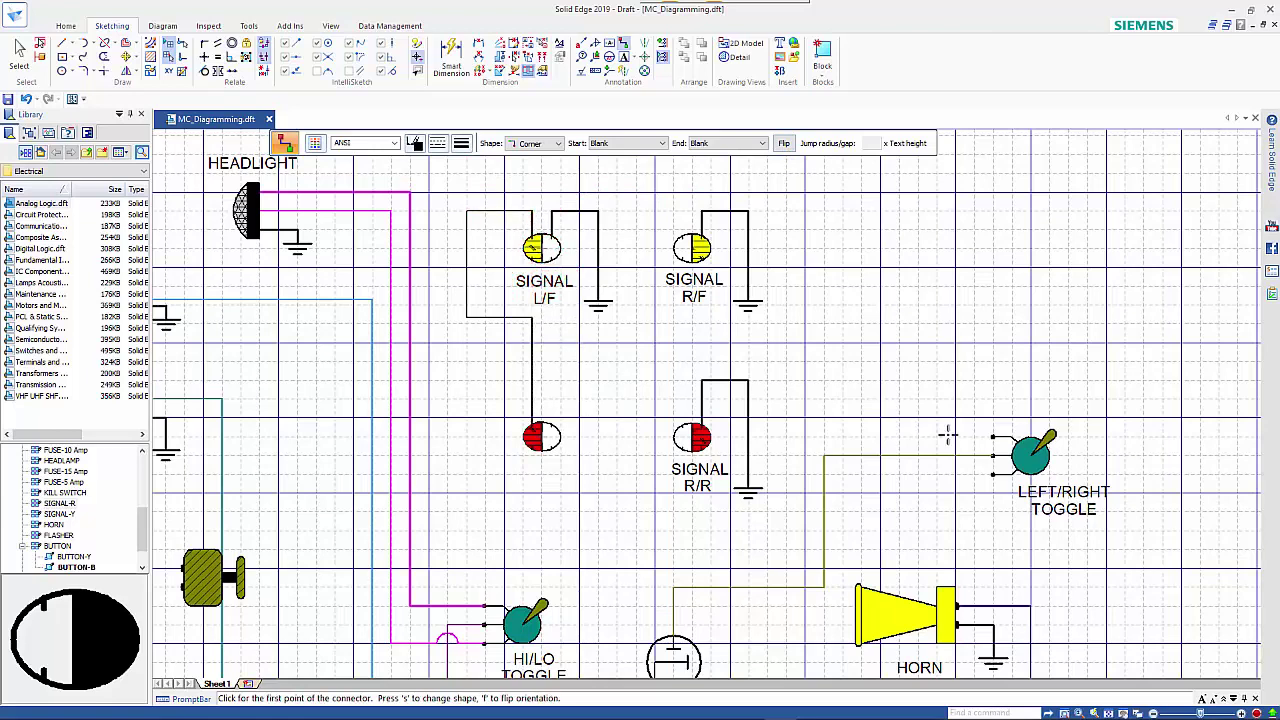
Draw a Step connector with a Dot end from the LEFT/RIGHT TOGGLE's upper terminal to the wire above the unlabeled red lamp.
click(557, 146)
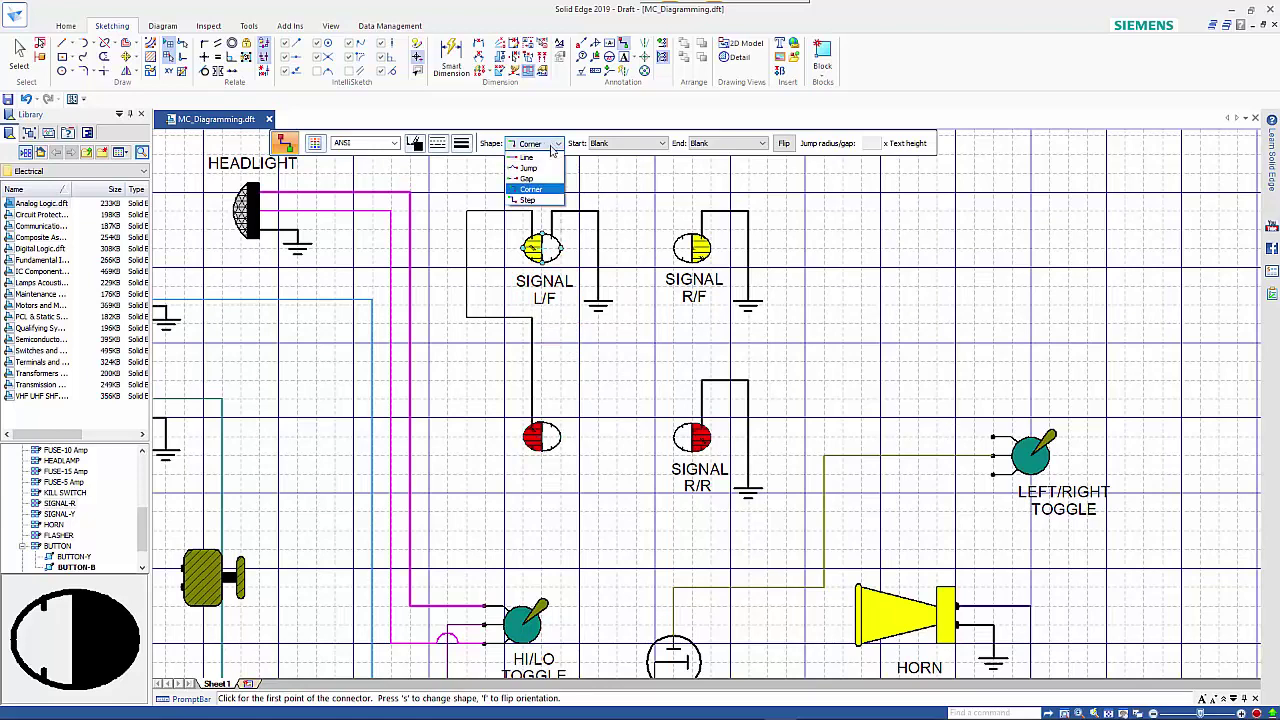
click(548, 200)
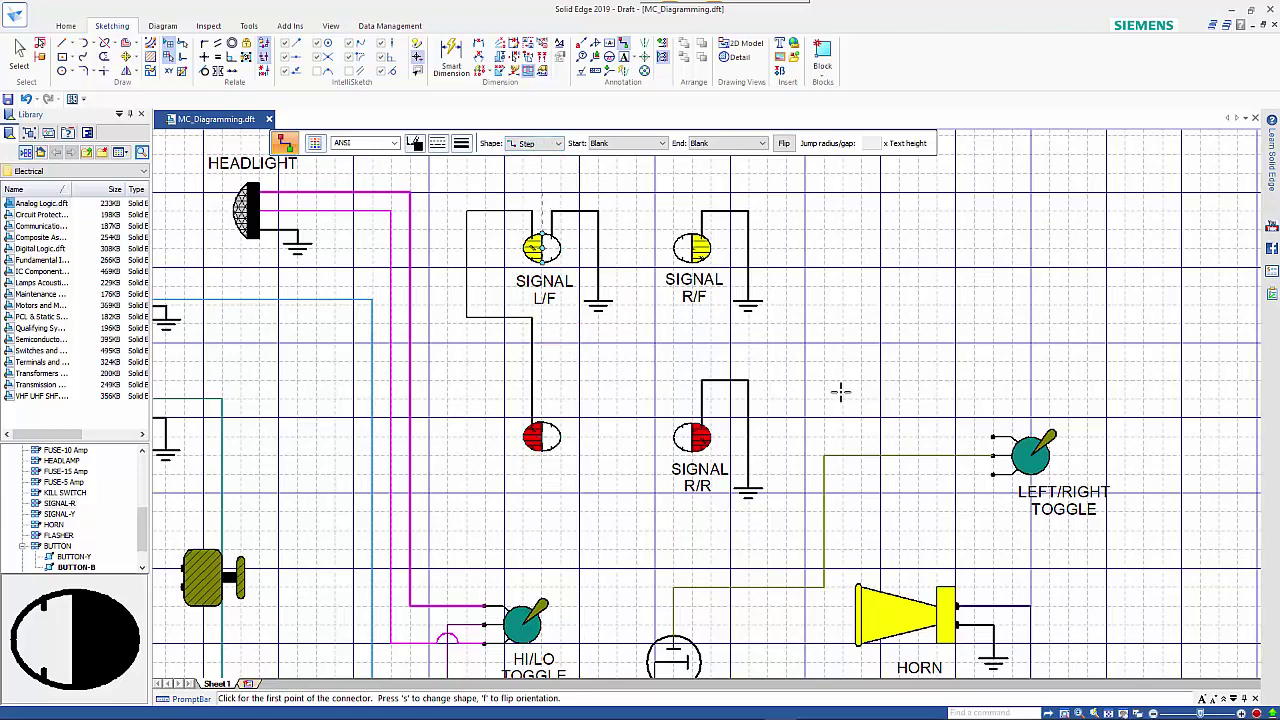
click(993, 437)
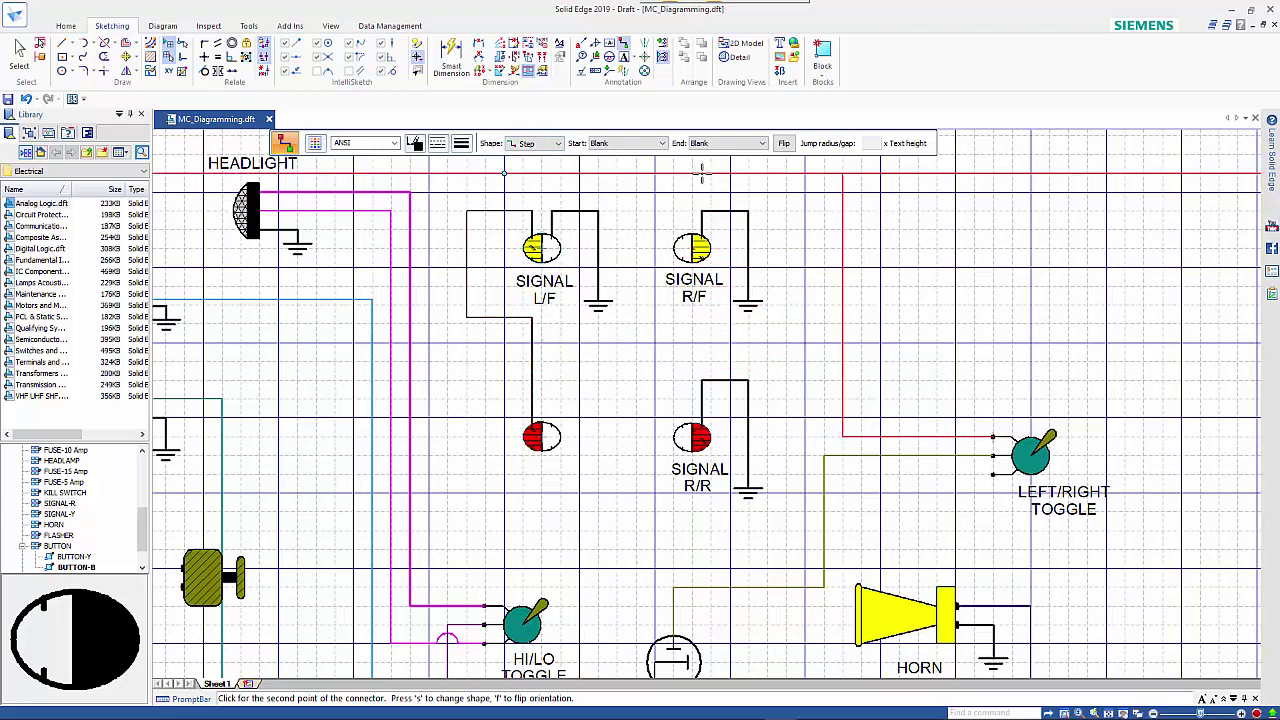
click(742, 145)
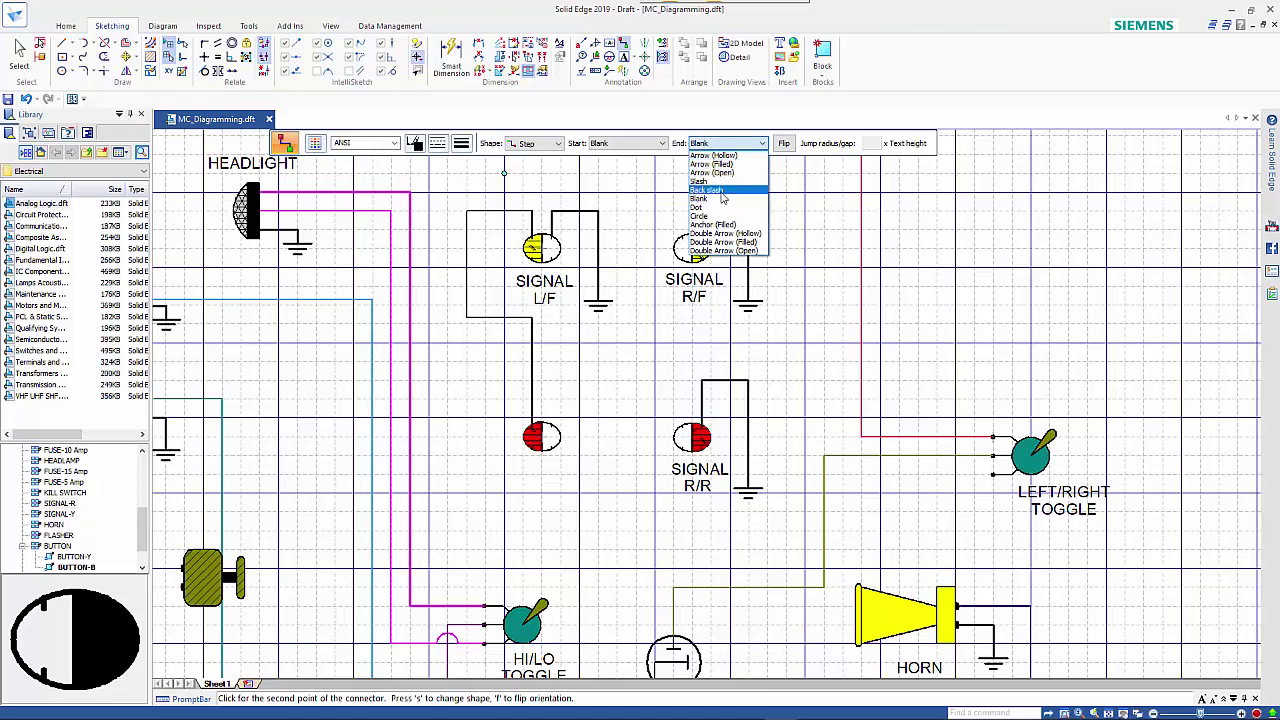
click(712, 207)
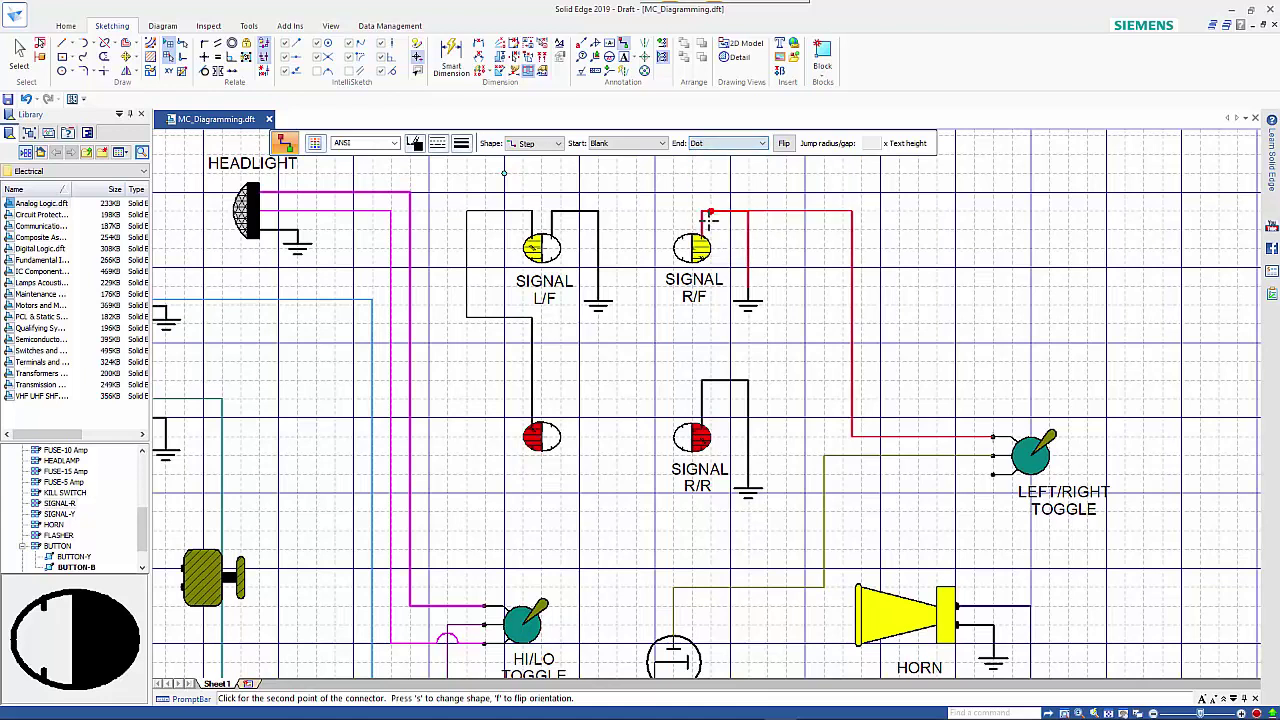
click(531, 372)
right_click(606, 410)
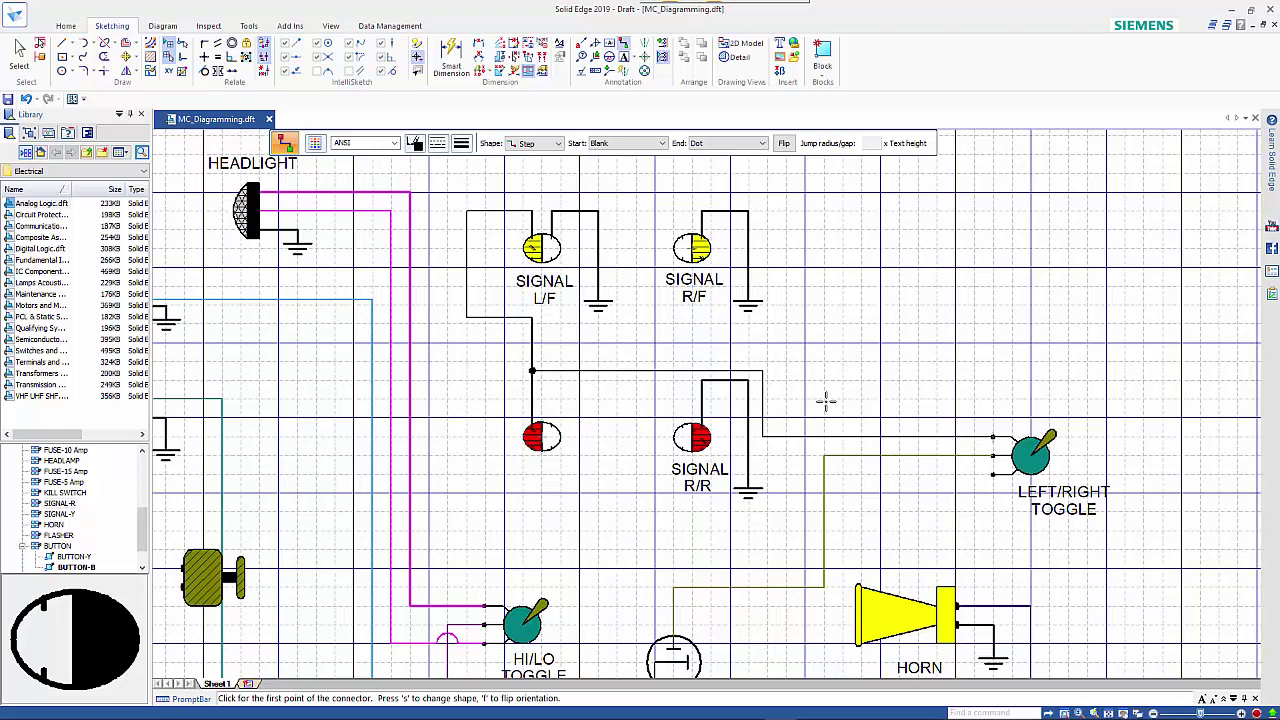
Draw a Corner connector with a Dot end from the LEFT/RIGHT TOGGLE's lower terminal to a point just above the HORN.
click(550, 143)
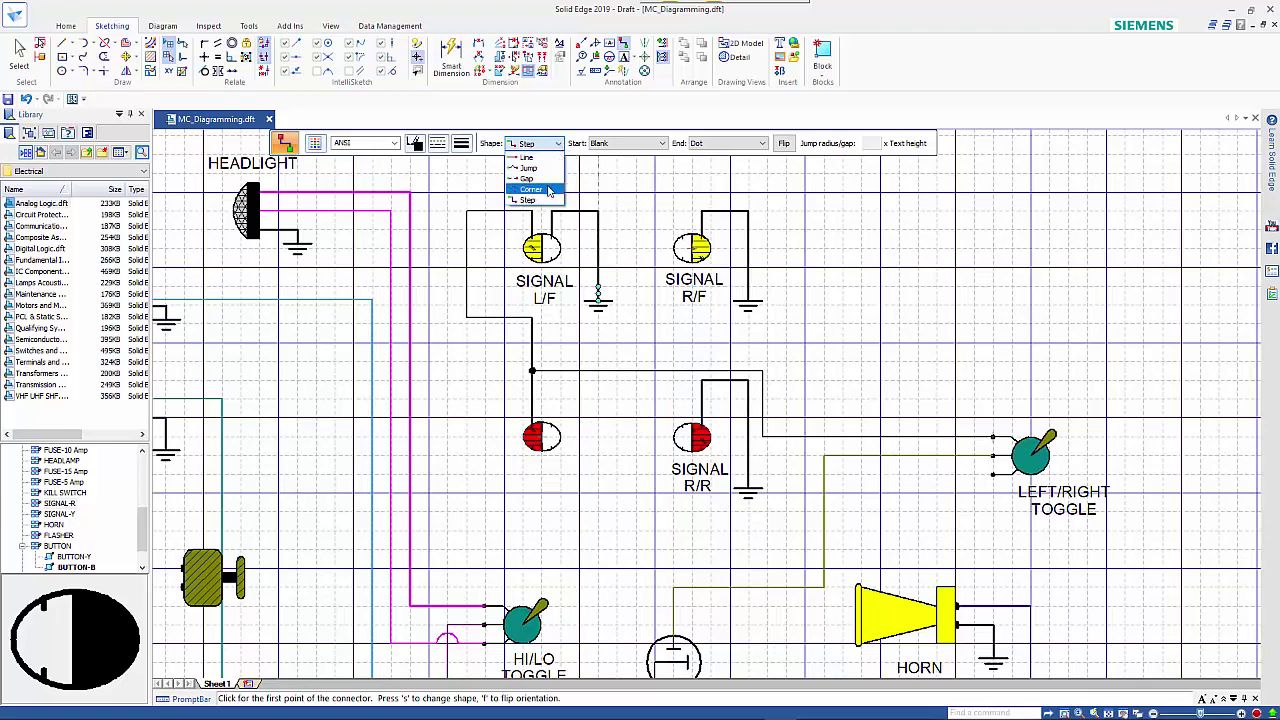
click(548, 191)
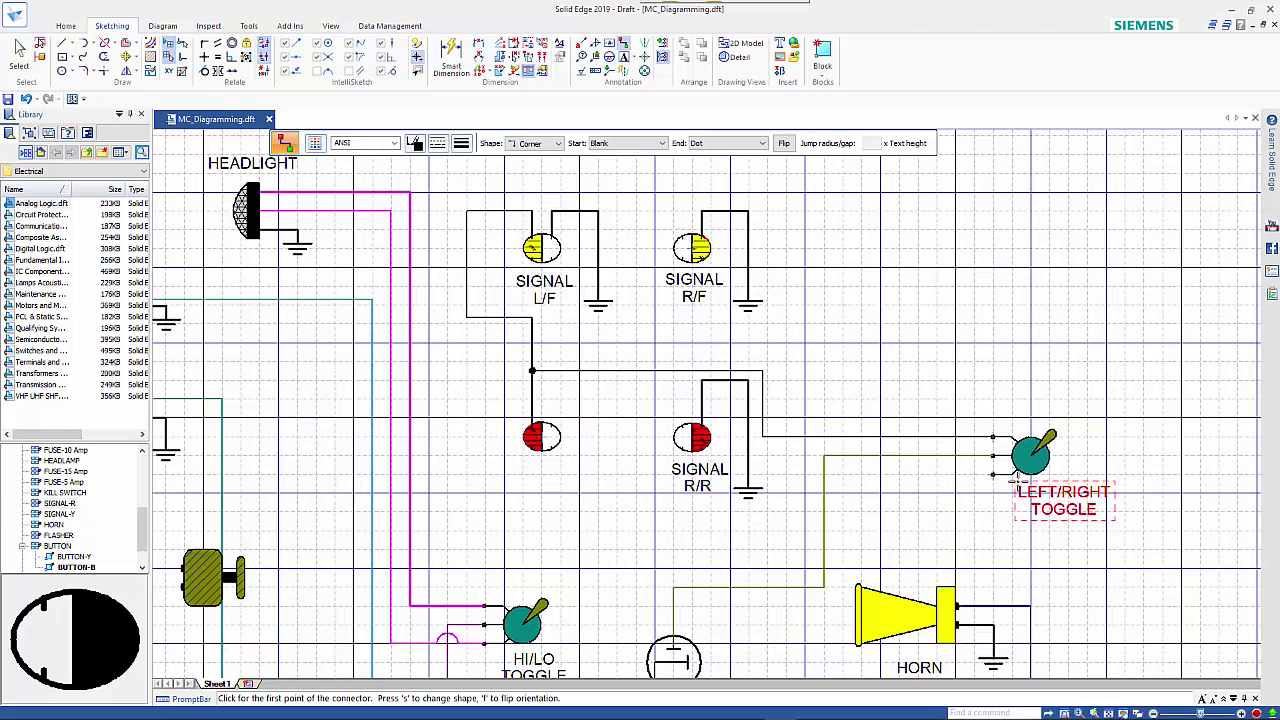
click(992, 474)
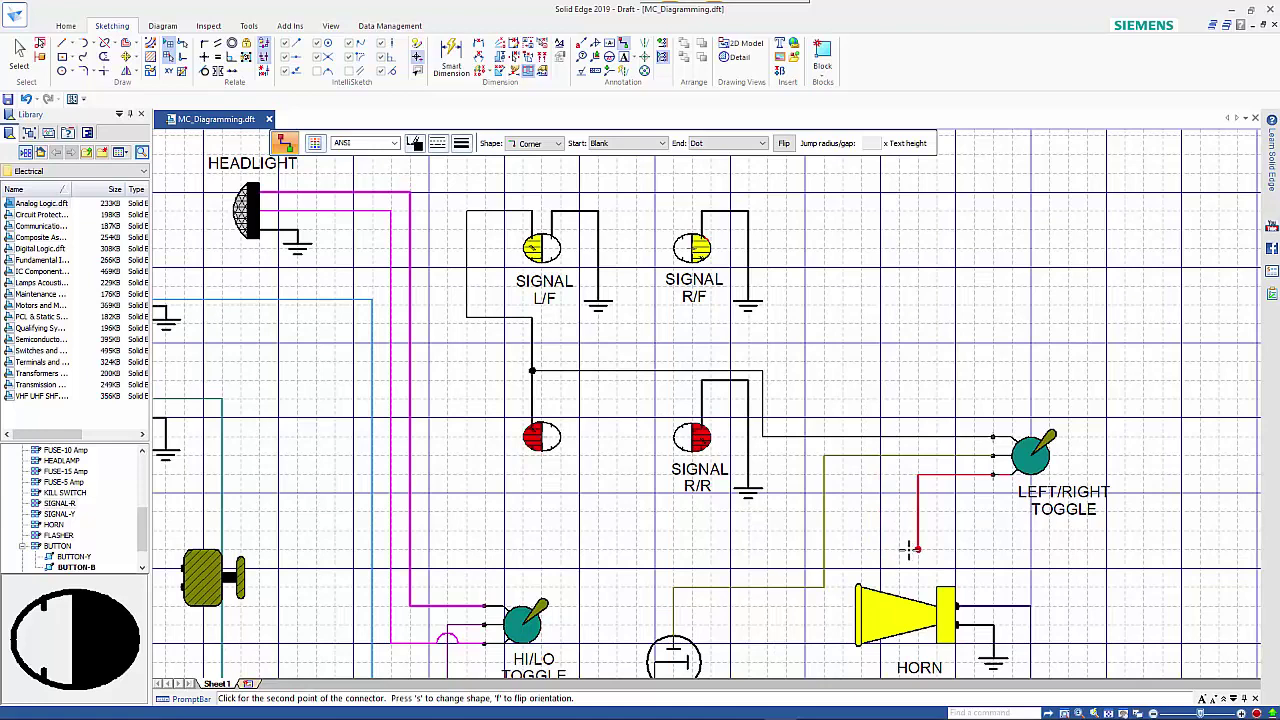
click(956, 531)
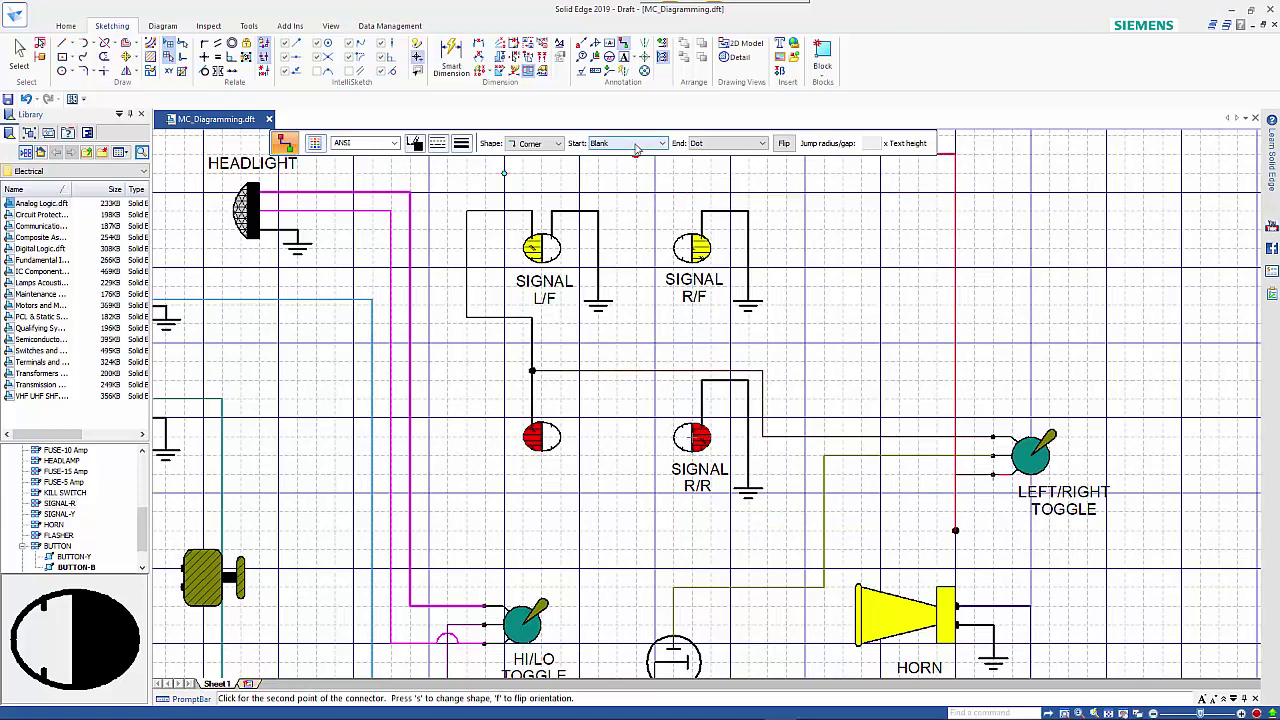
Continue with Jump connectors left across the olive wire, then up between the lamp pairs to a point left of SIGNAL R/F.
click(553, 143)
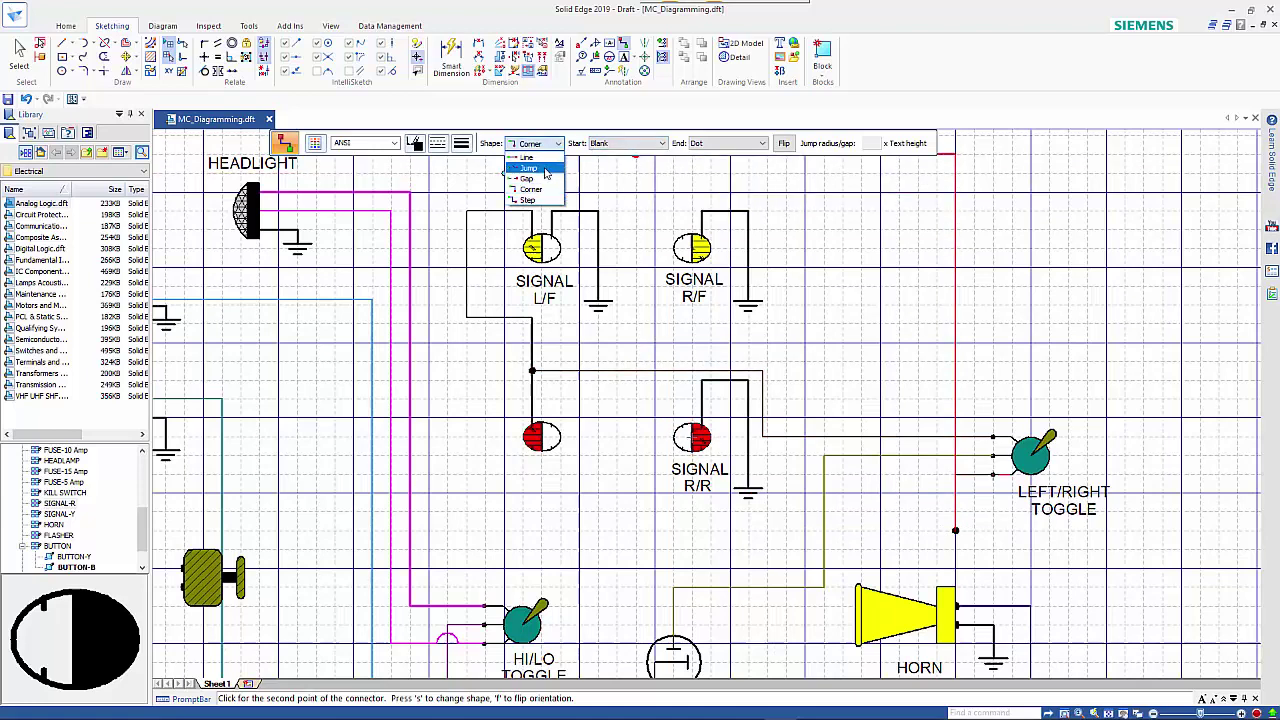
click(545, 171)
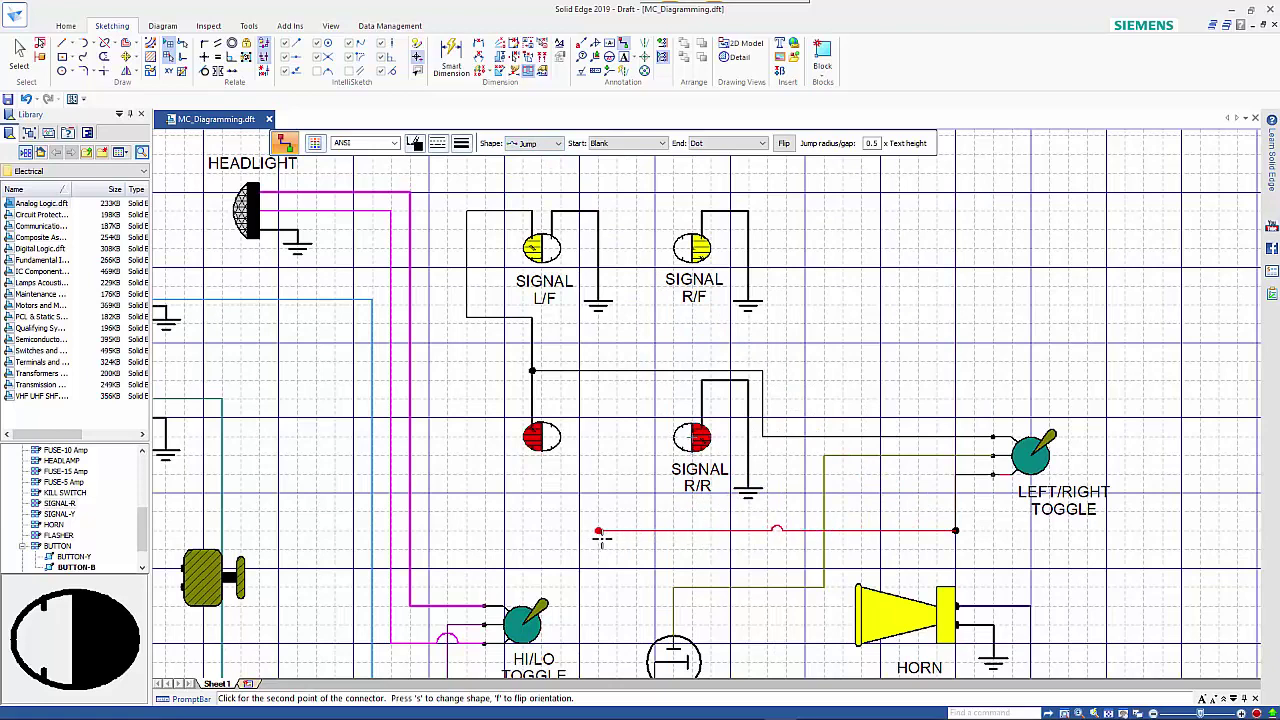
click(635, 530)
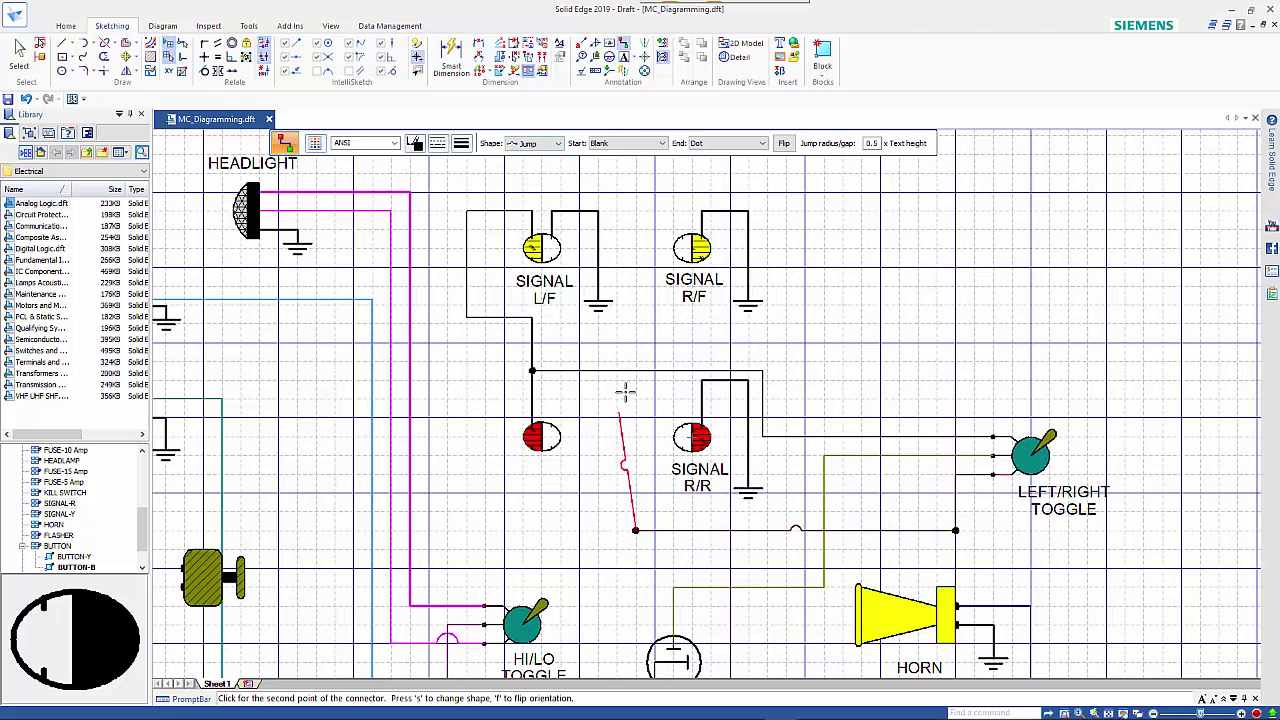
click(635, 211)
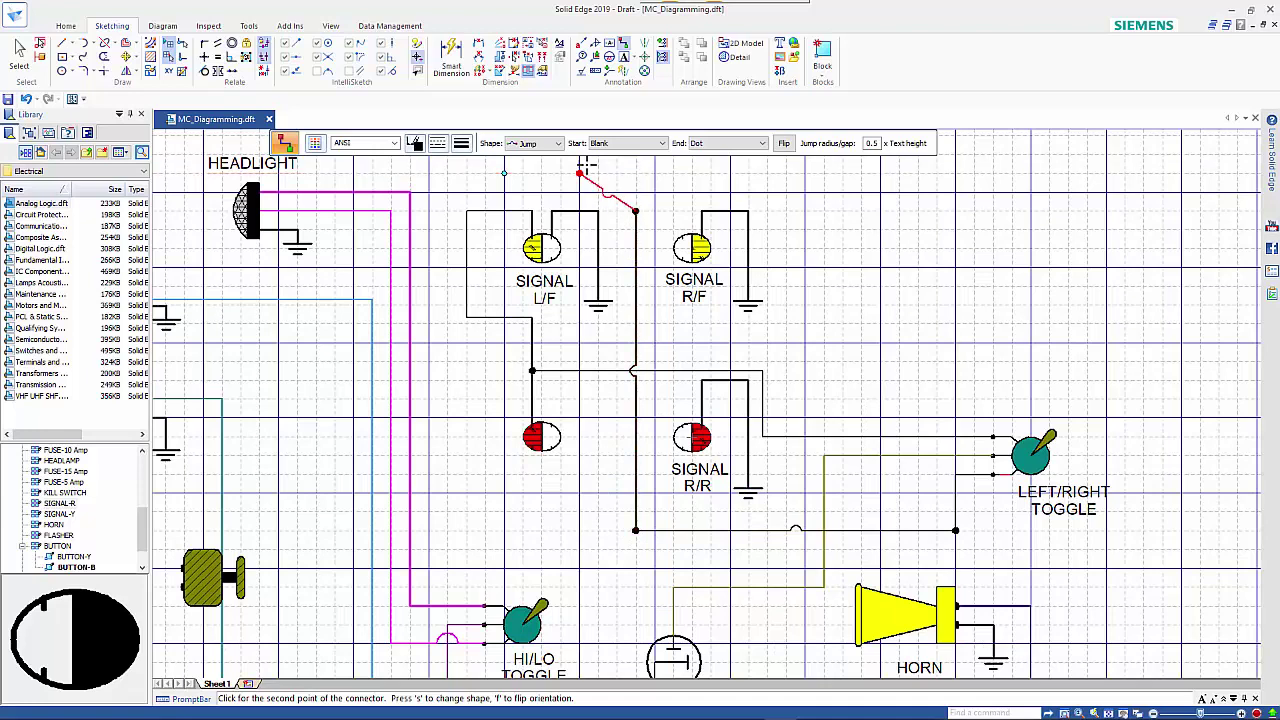
Finish the run with a Corner connector to the left terminal of SIGNAL R/F.
click(536, 144)
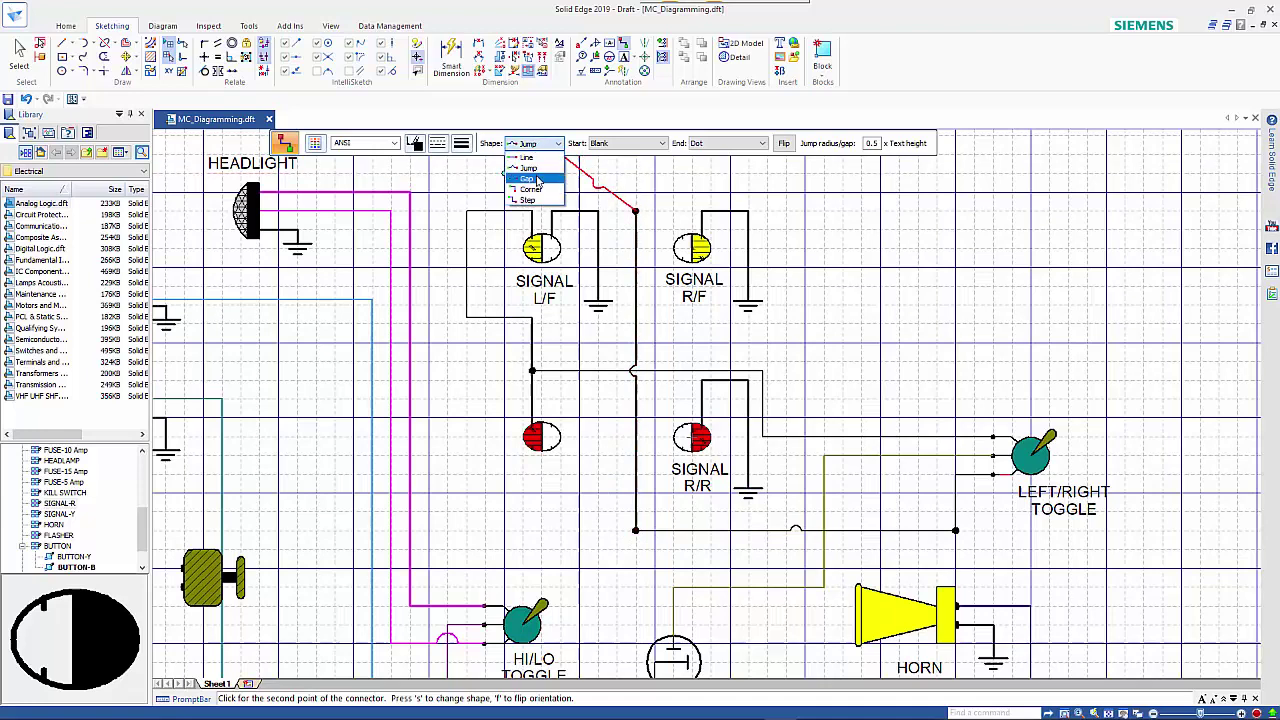
click(541, 191)
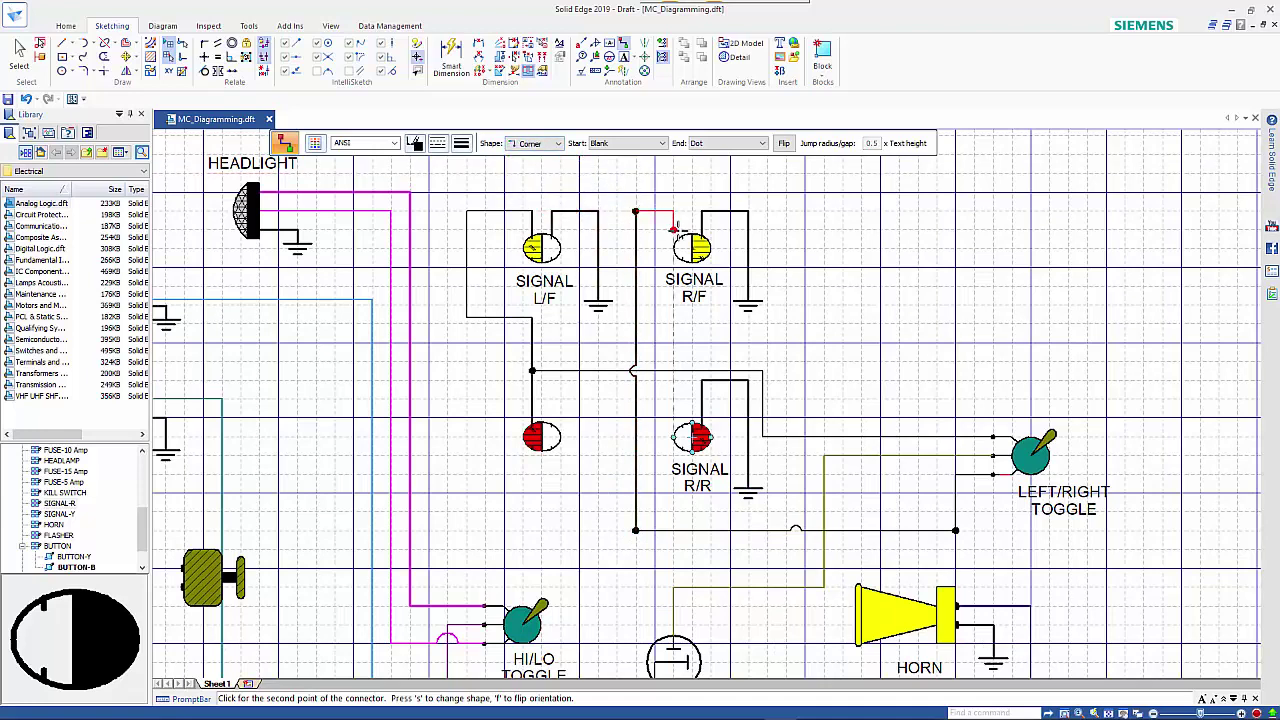
click(681, 239)
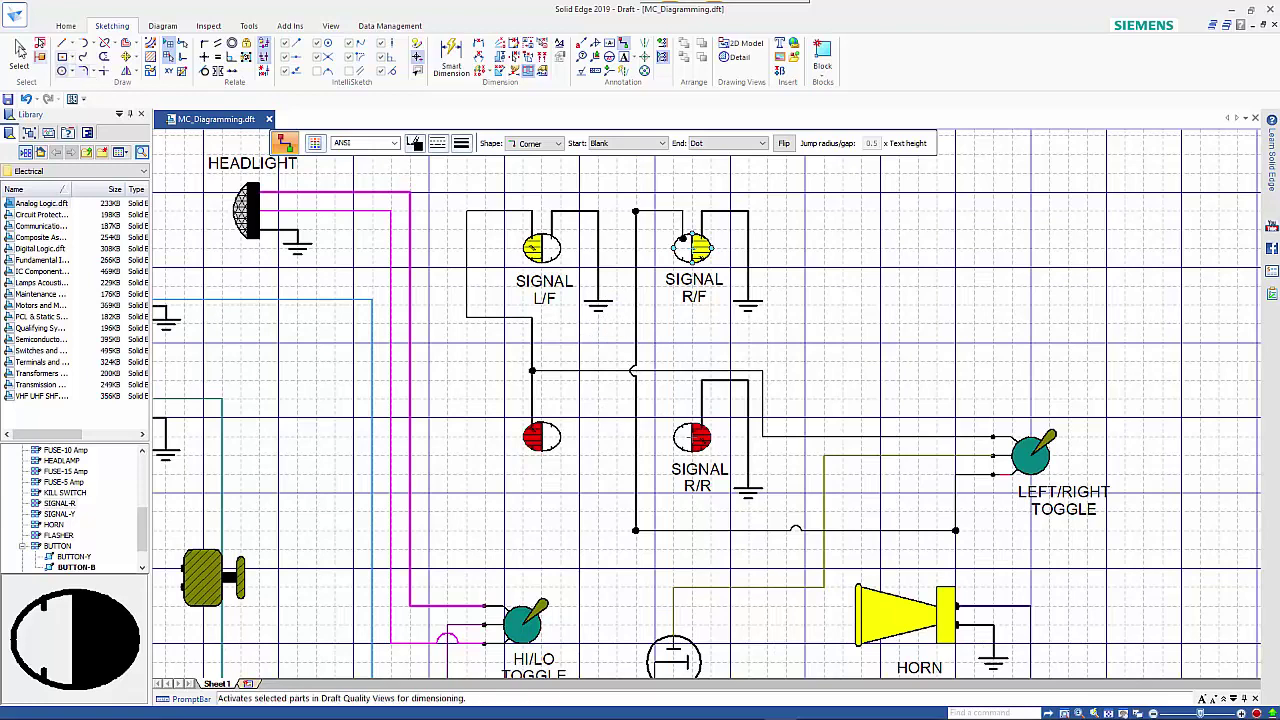
Copy the GROUND block beside SIGNAL L/F to a spot below and right of the unlabeled red lamp.
click(20, 55)
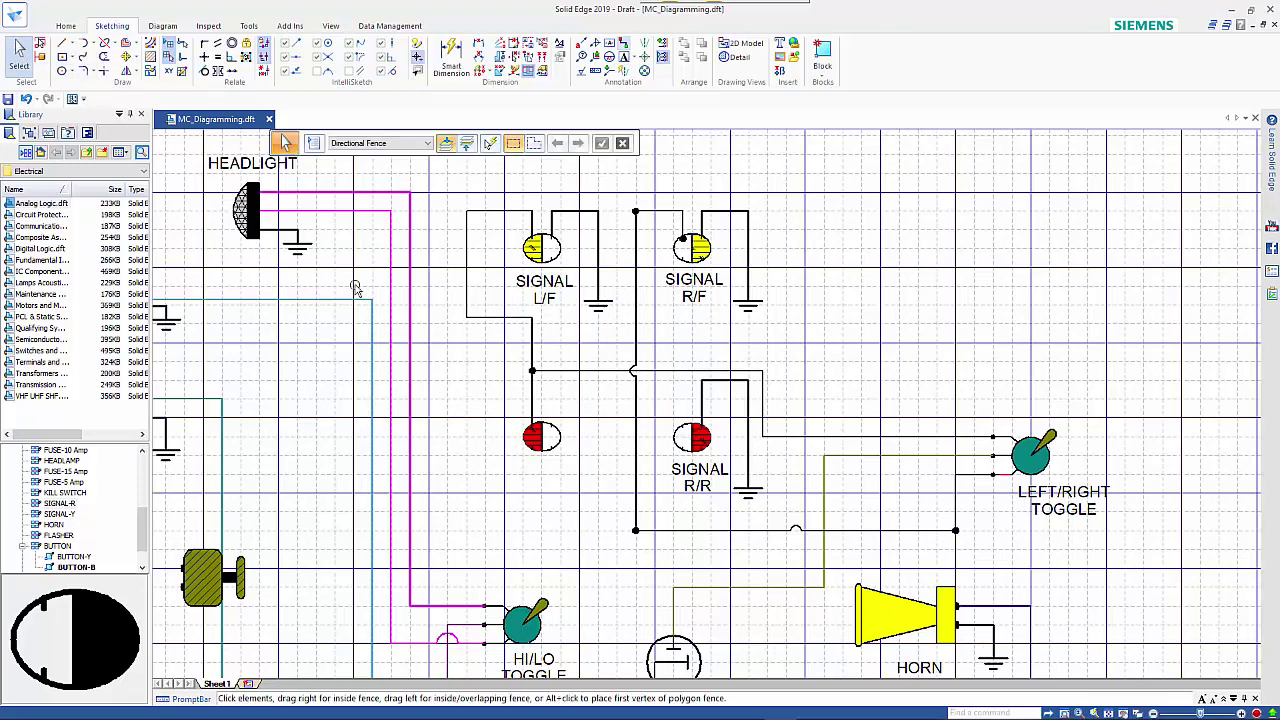
click(600, 304)
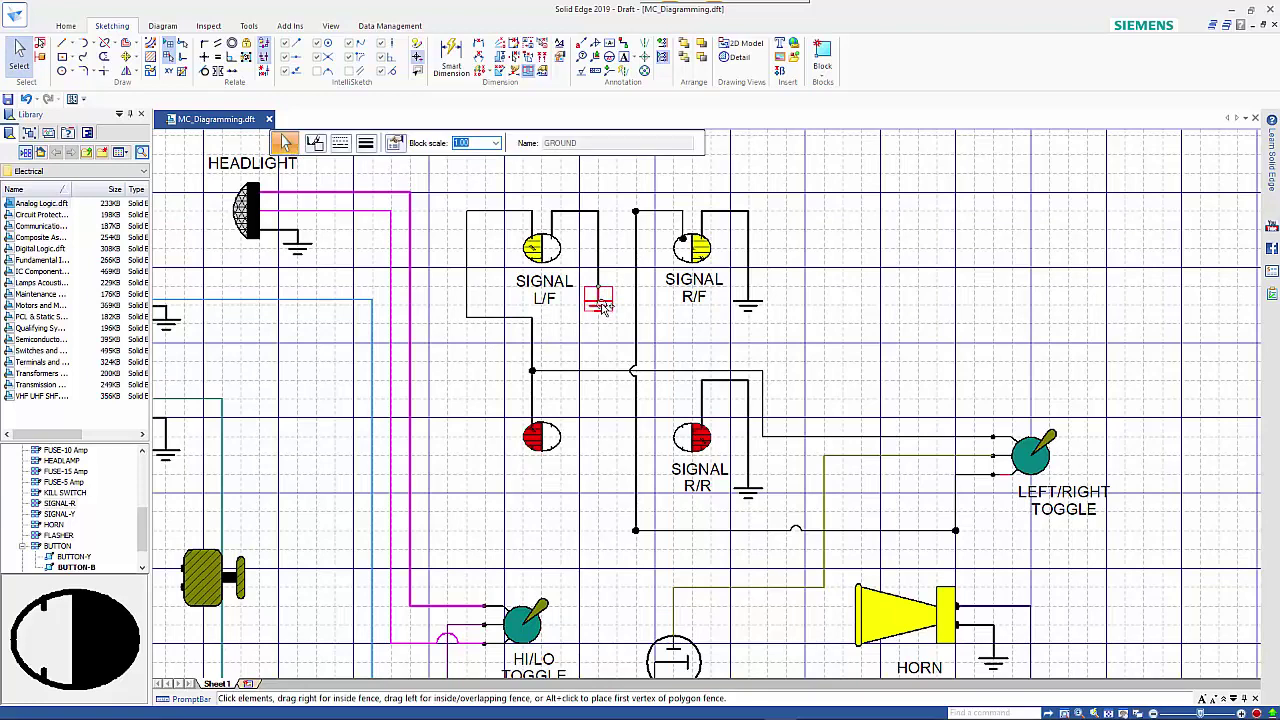
drag(603, 308, 603, 490)
Draw a Step connector from the unlabeled red lamp's right terminal to a point up and to its right.
click(620, 44)
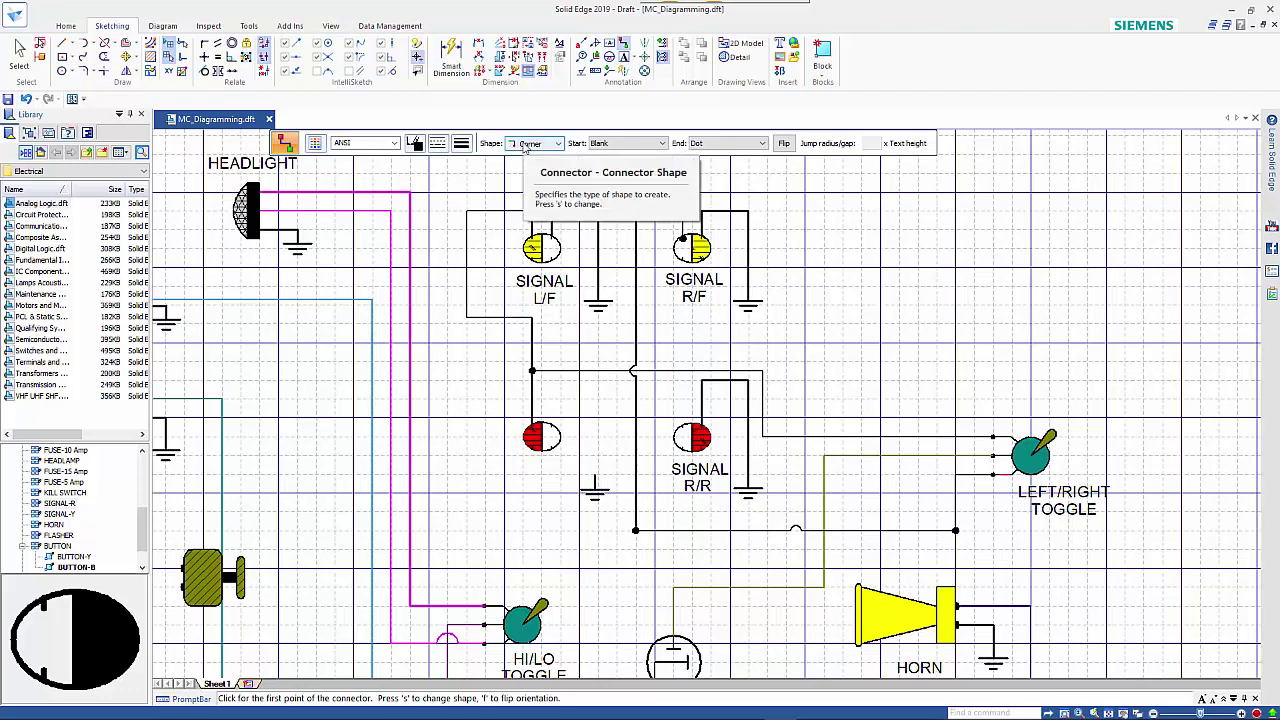
click(530, 145)
click(528, 200)
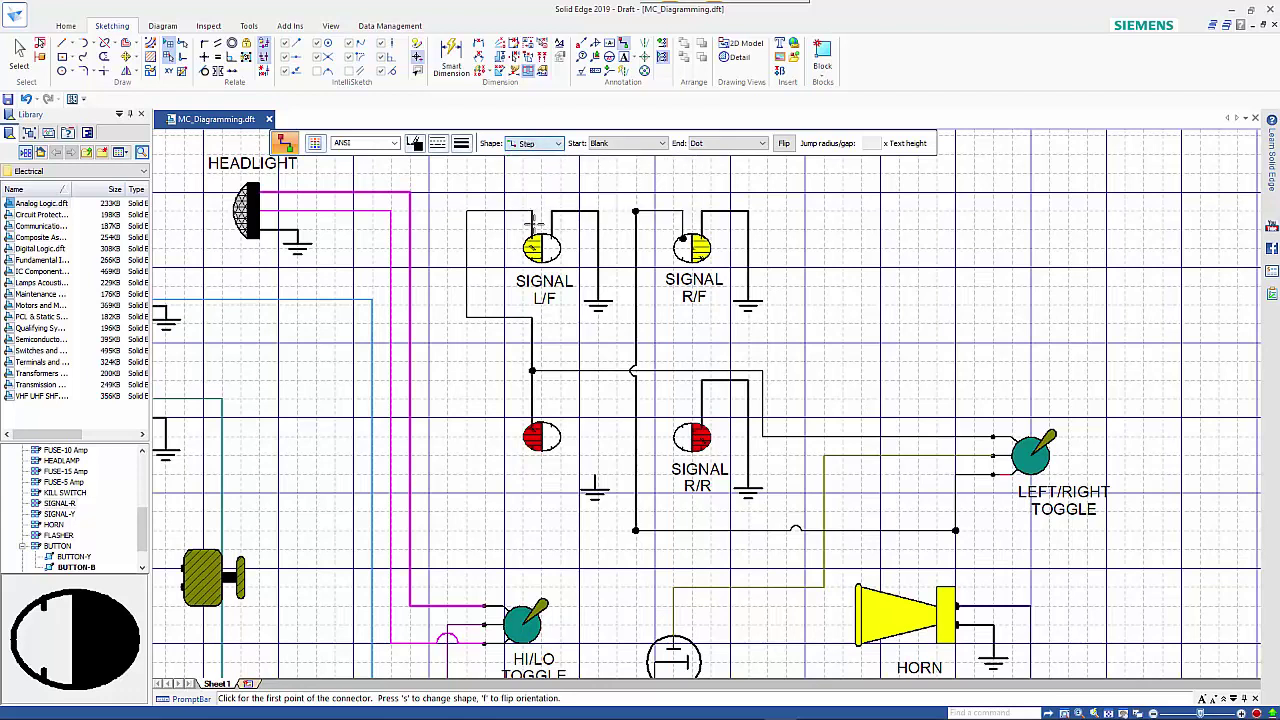
click(550, 424)
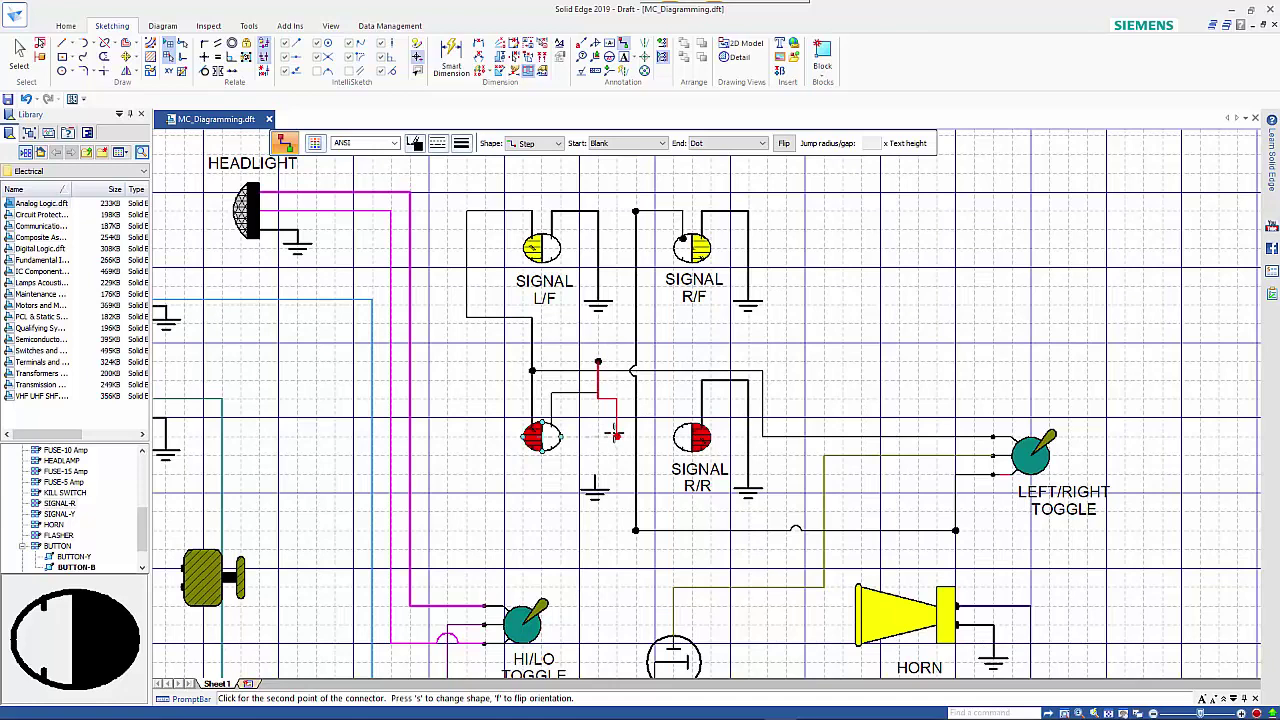
click(598, 362)
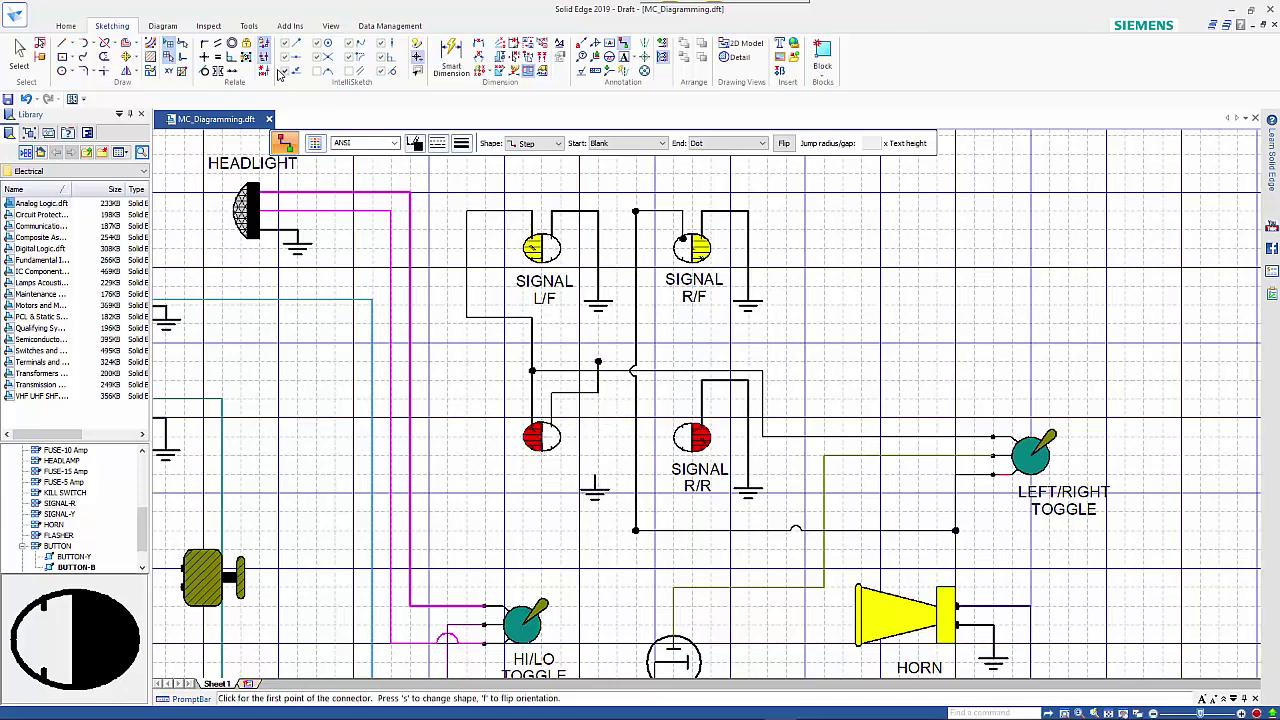
Set the new lamp connector's end terminator to Blank and attach its free end to the copied ground symbol.
click(19, 52)
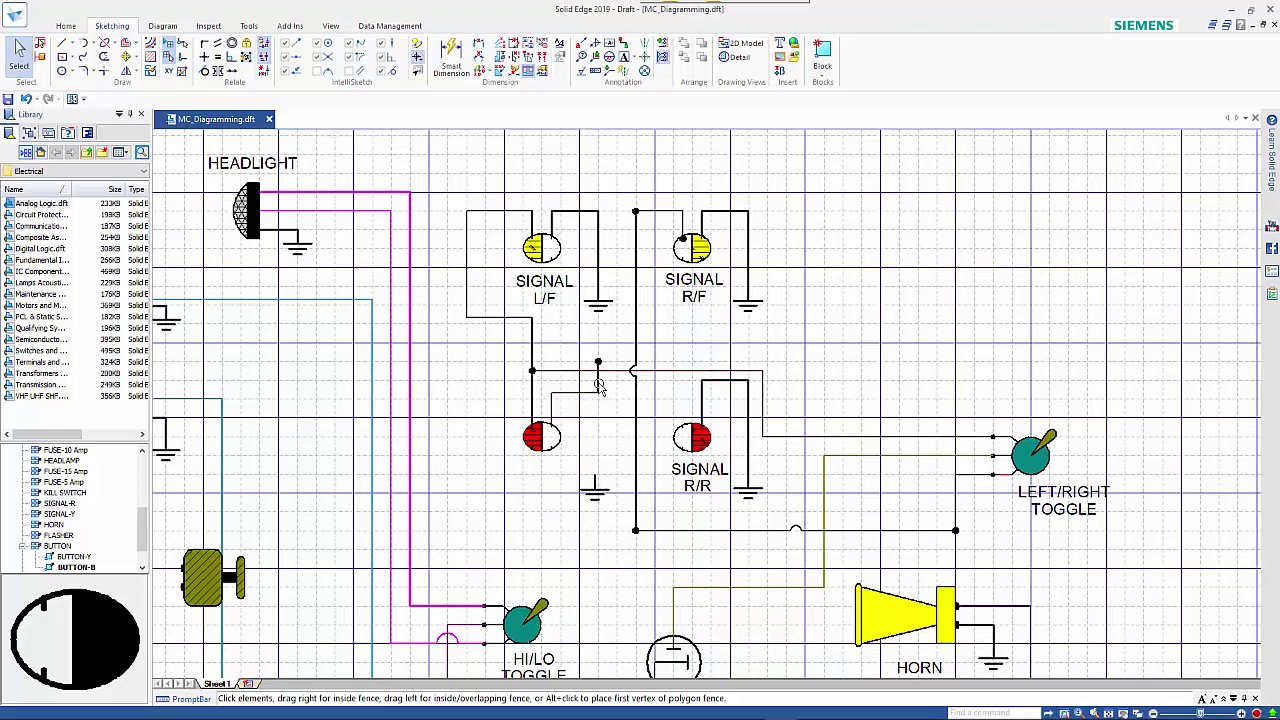
click(598, 386)
click(704, 145)
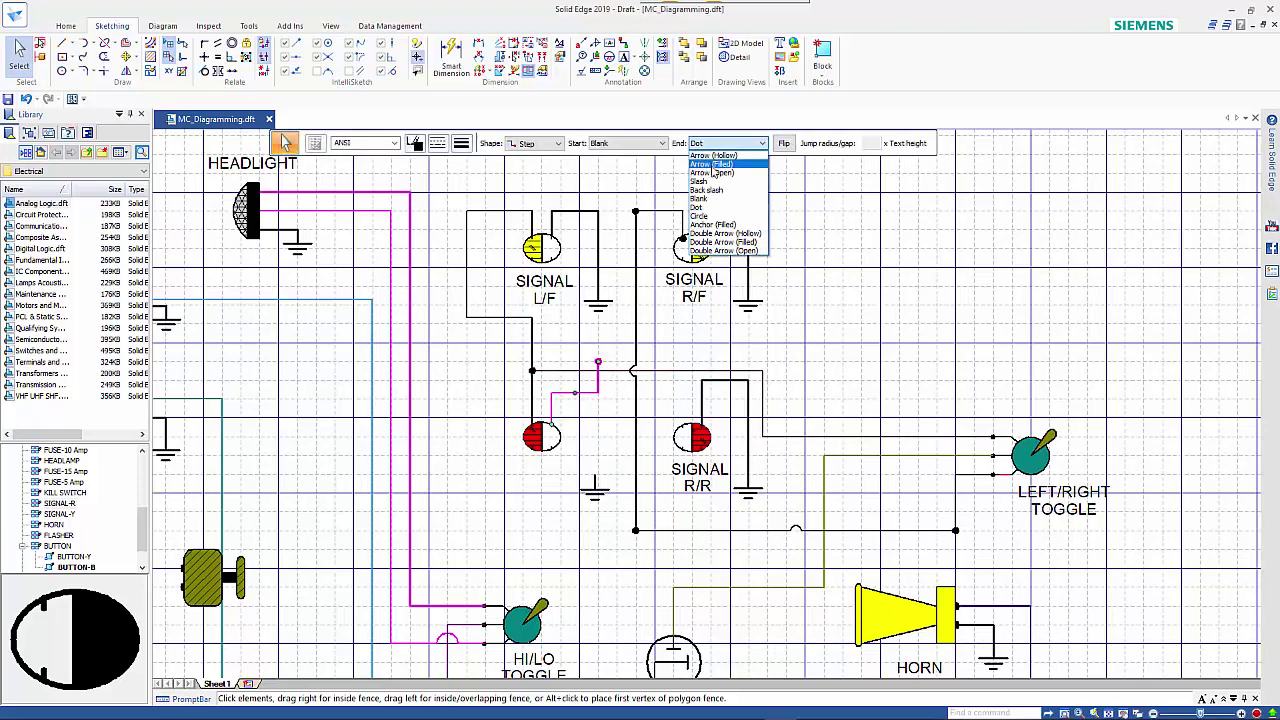
click(709, 200)
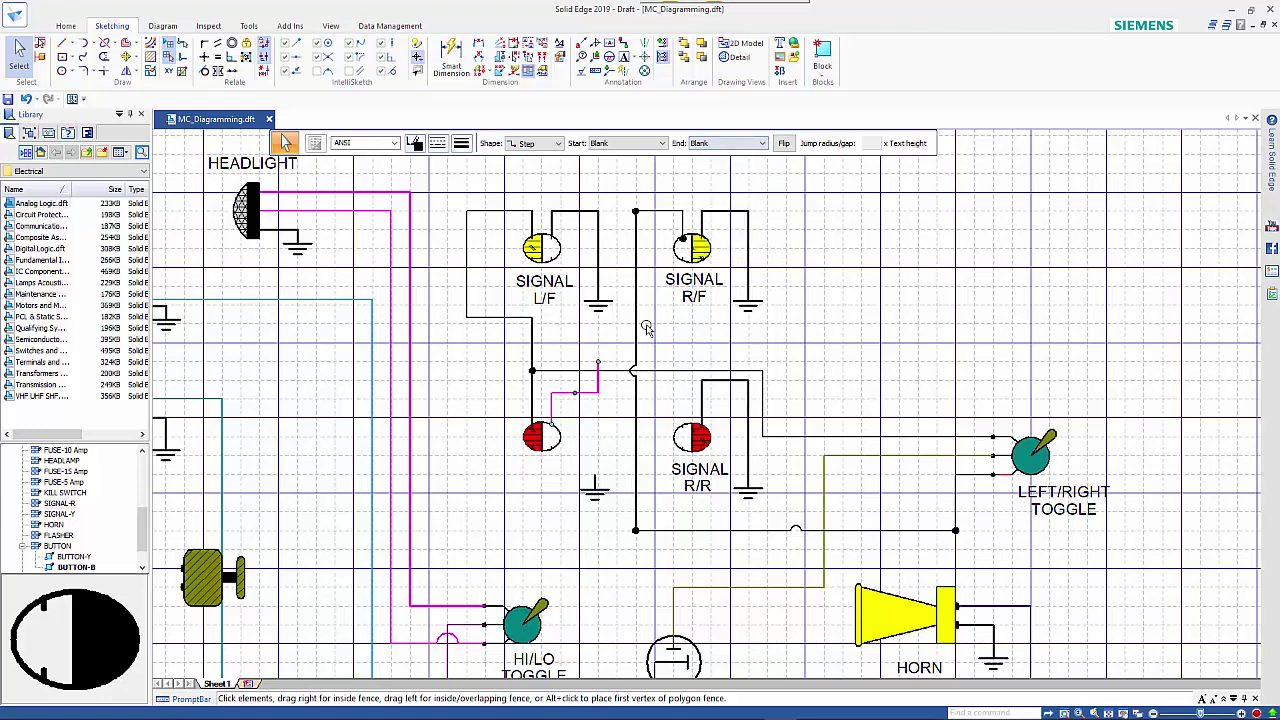
drag(598, 364, 596, 481)
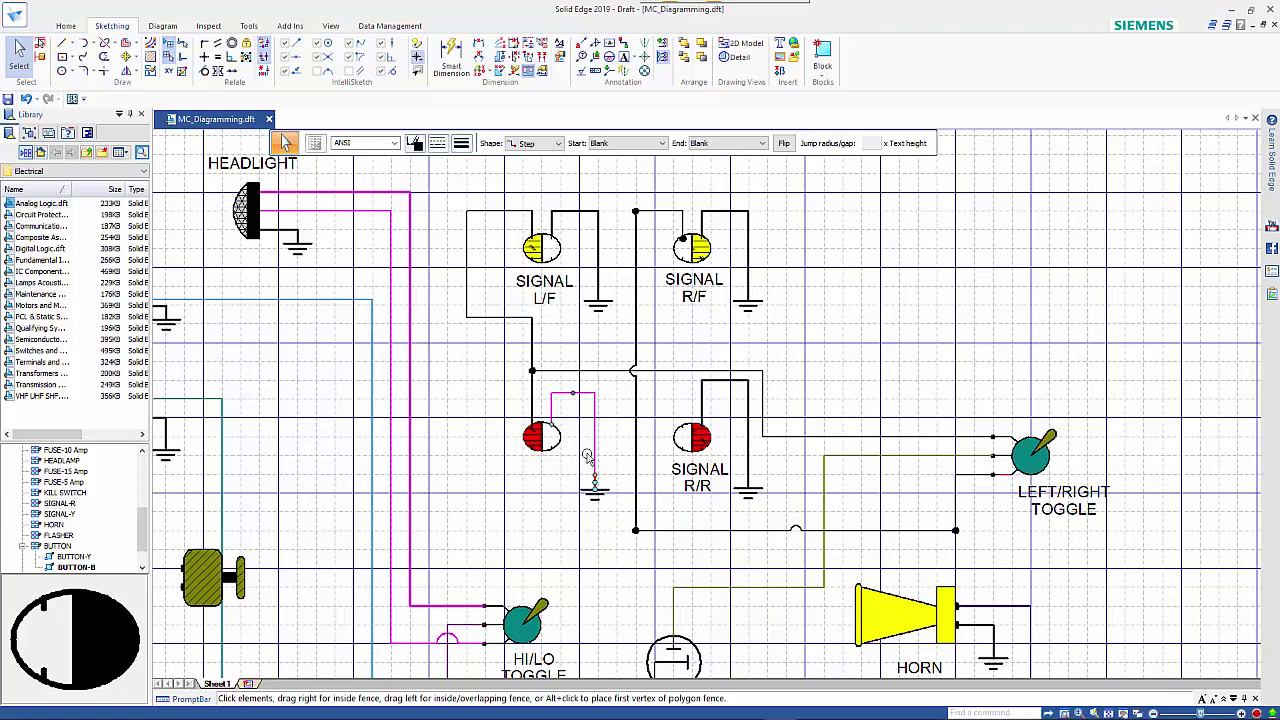
click(598, 550)
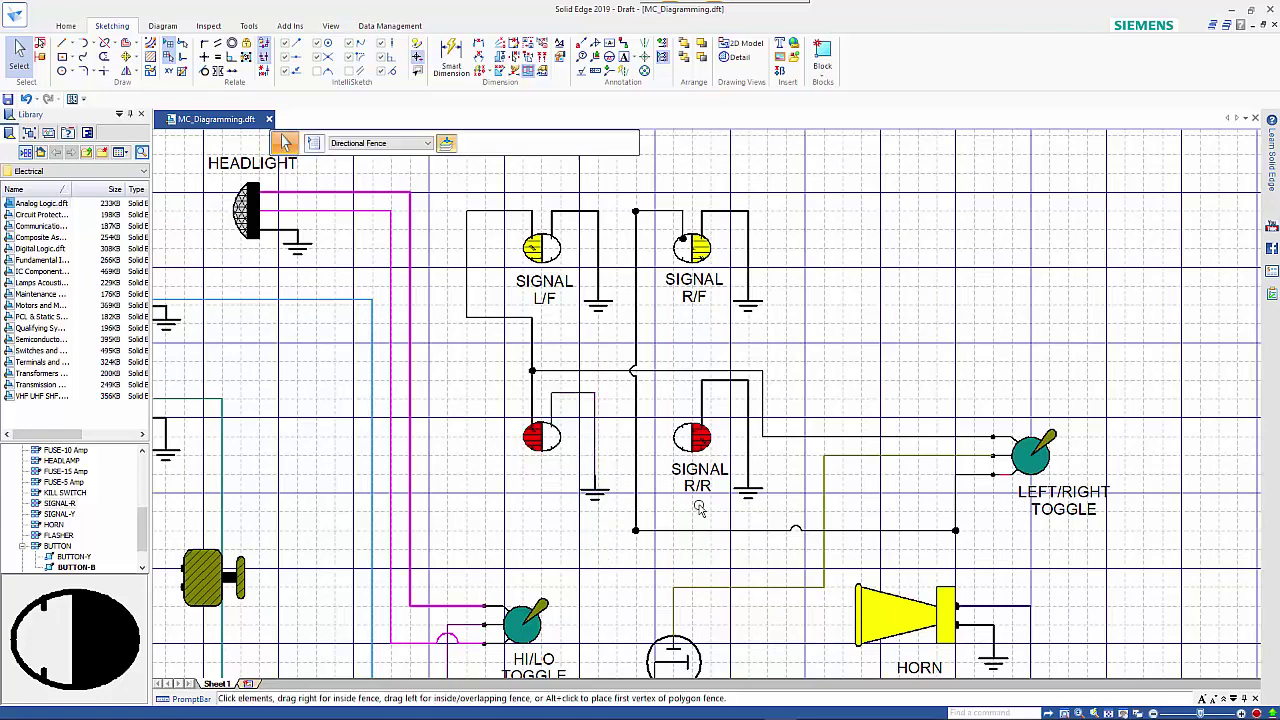
Slide the horizontal connector's jump onto its crossing with the olive wire and shift the vertical connector's jump slightly down.
click(767, 531)
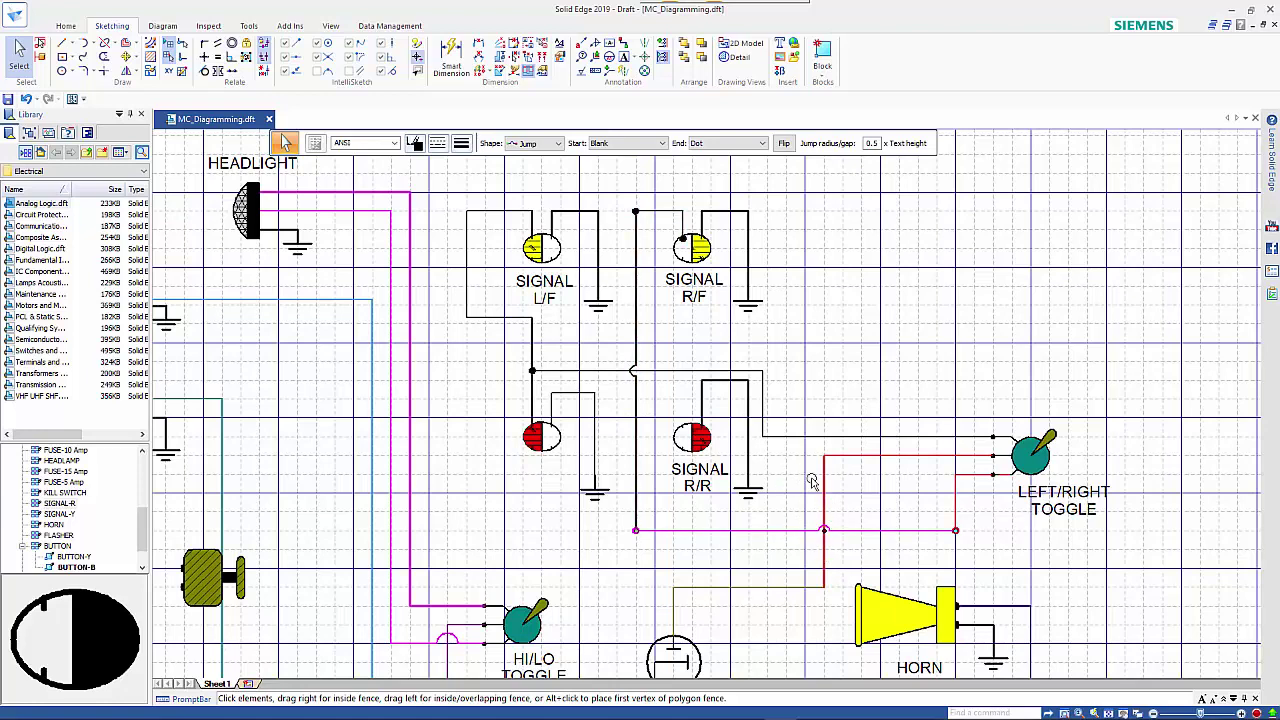
click(634, 403)
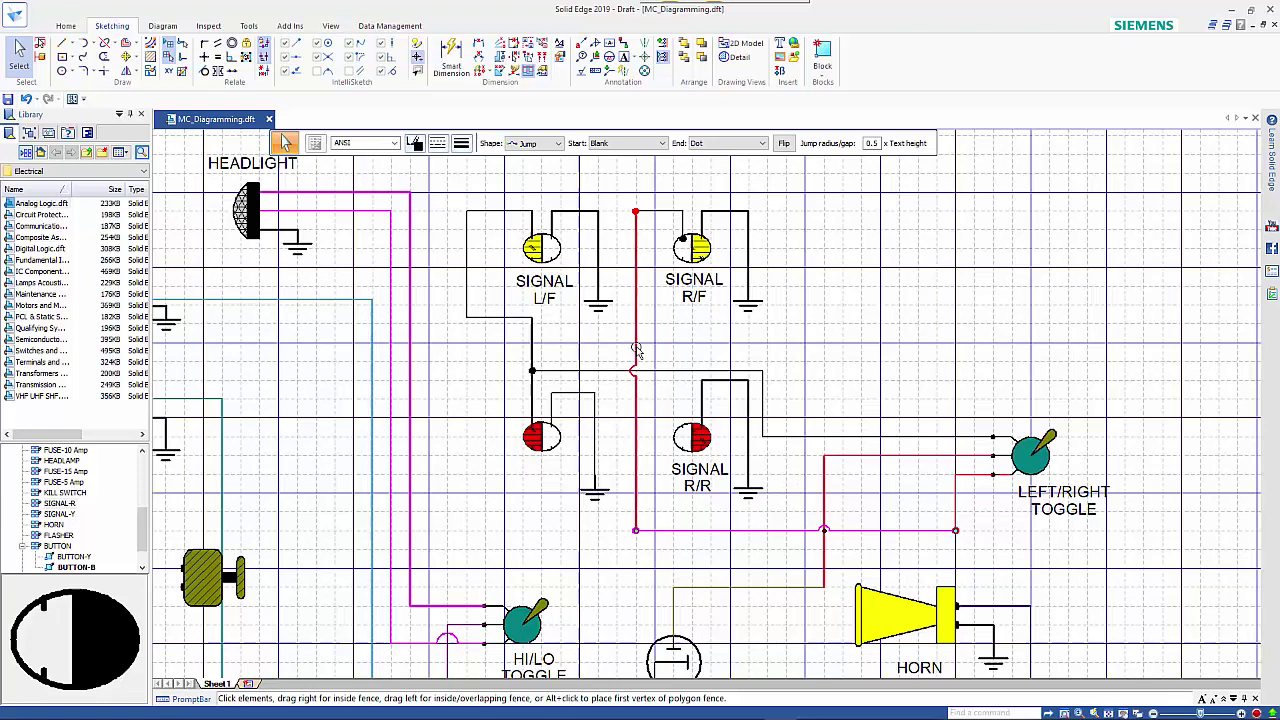
click(653, 398)
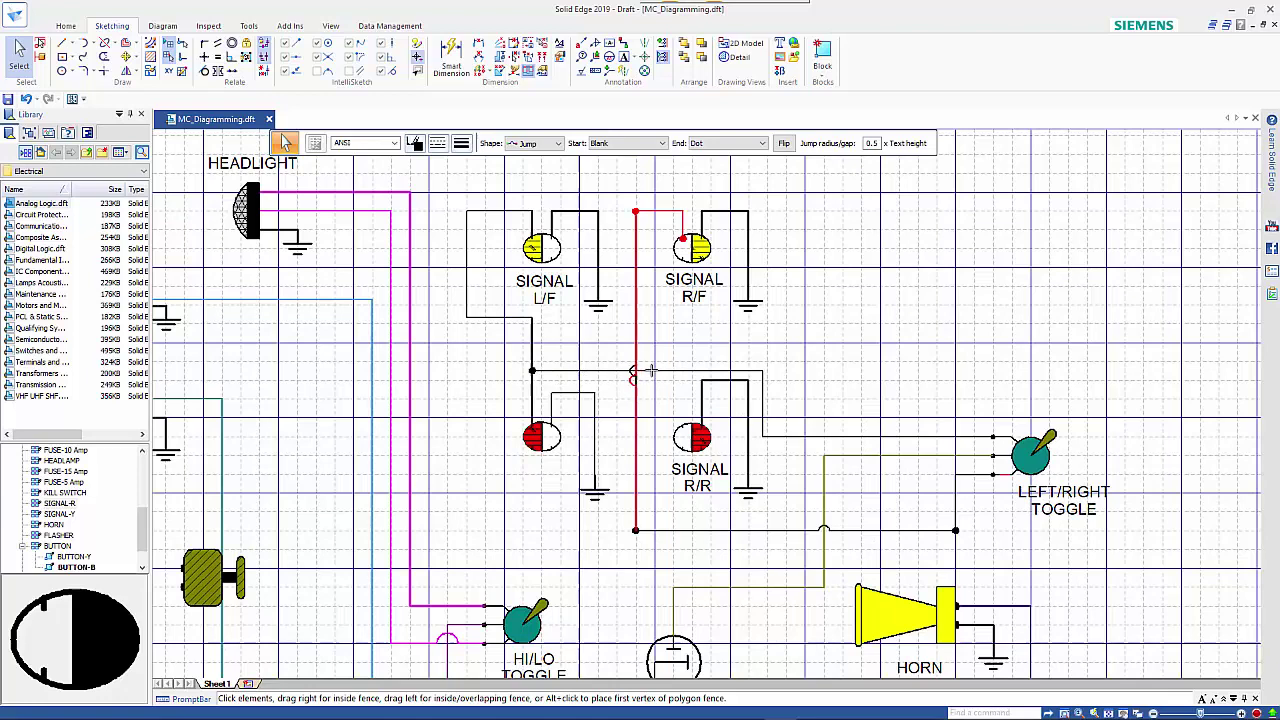
click(328, 199)
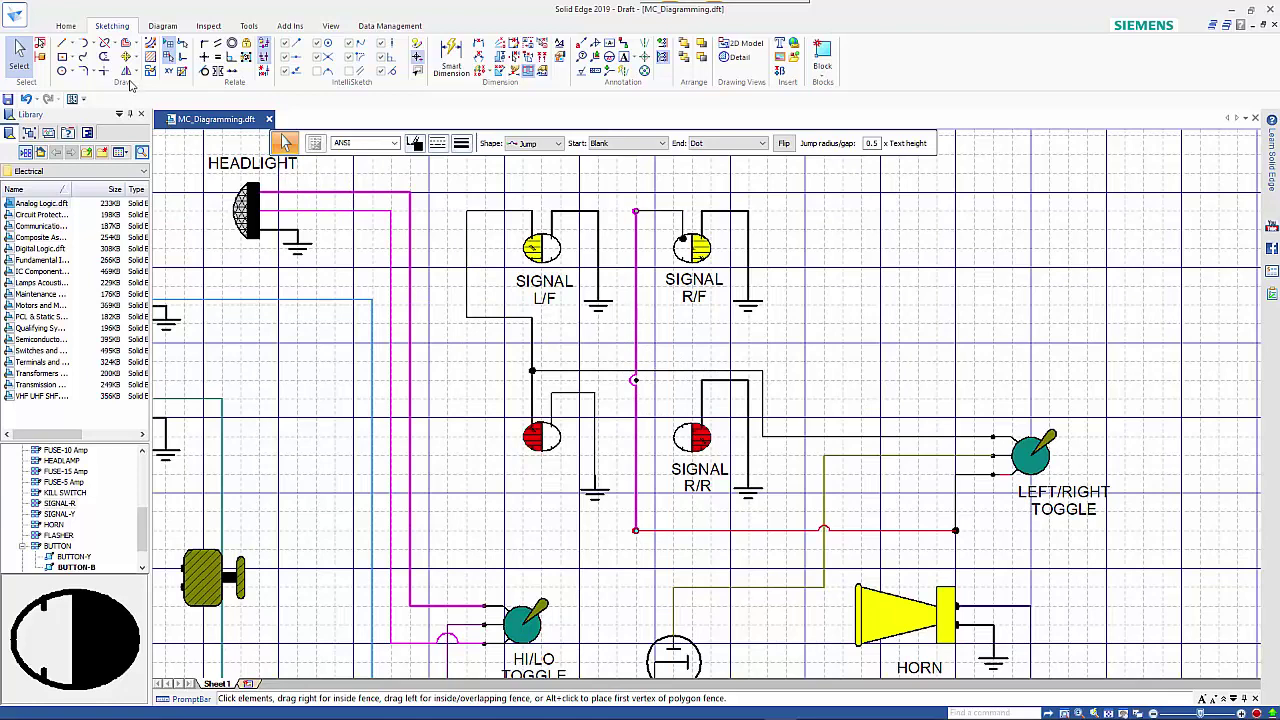
Move the vertical signal connector's jump up onto its crossing with the horizontal wire from the left signal lamps to the LEFT/RIGHT TOGGLE.
key(Escape)
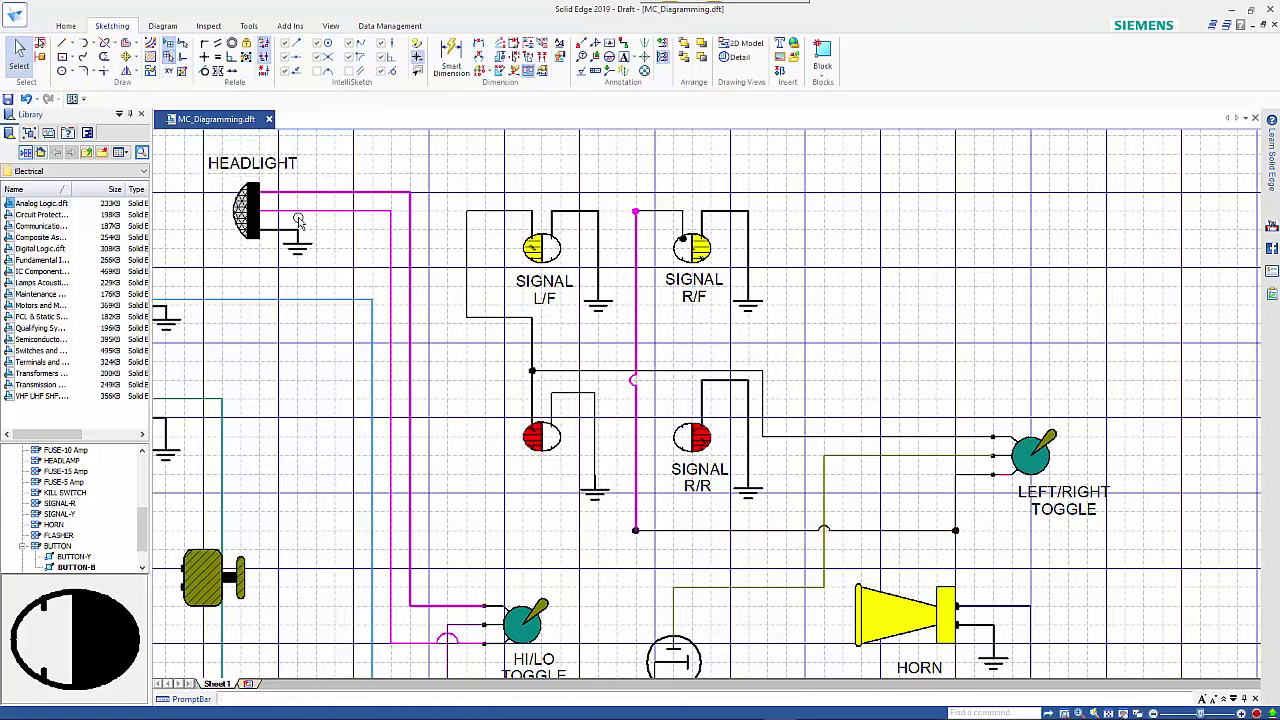
click(636, 380)
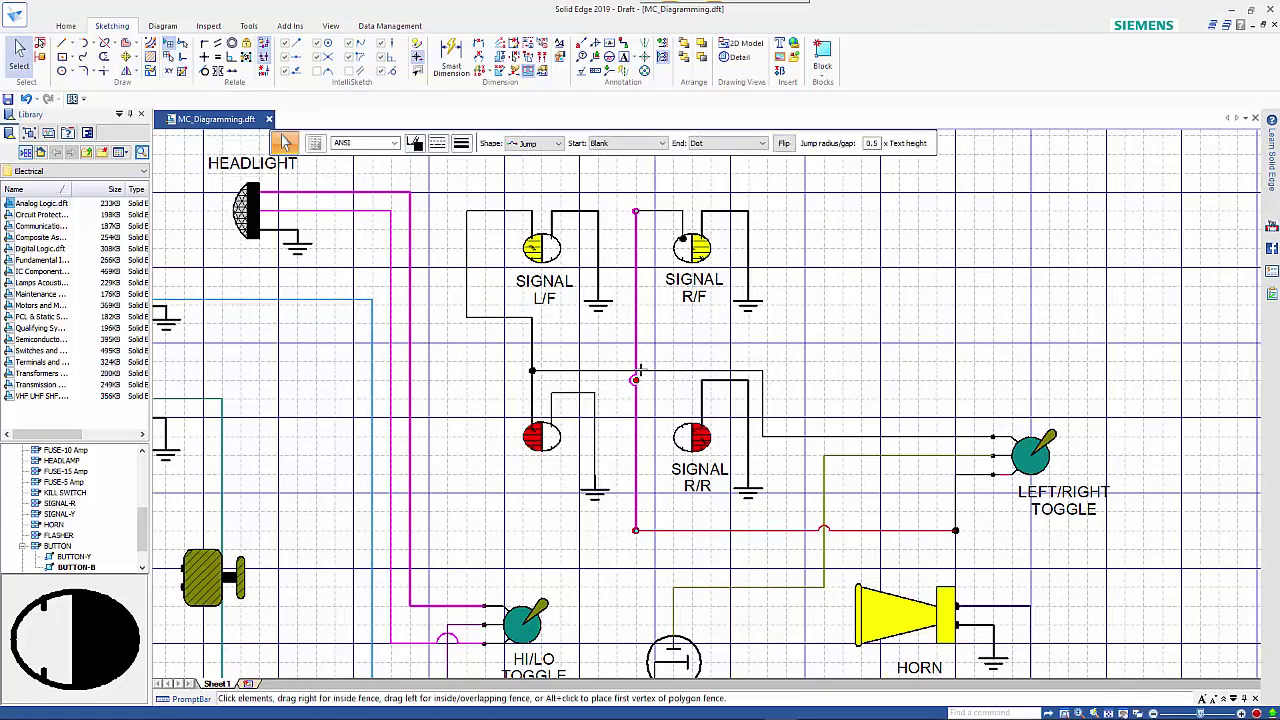
click(638, 372)
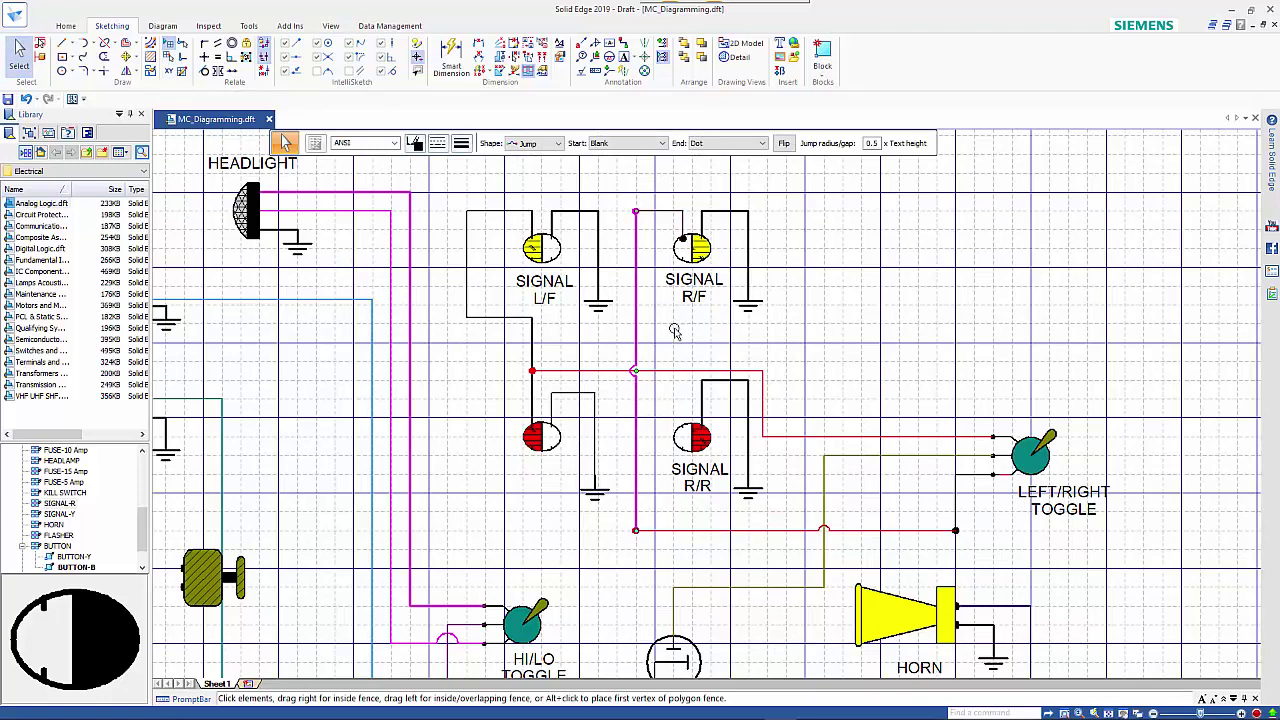
key(Escape)
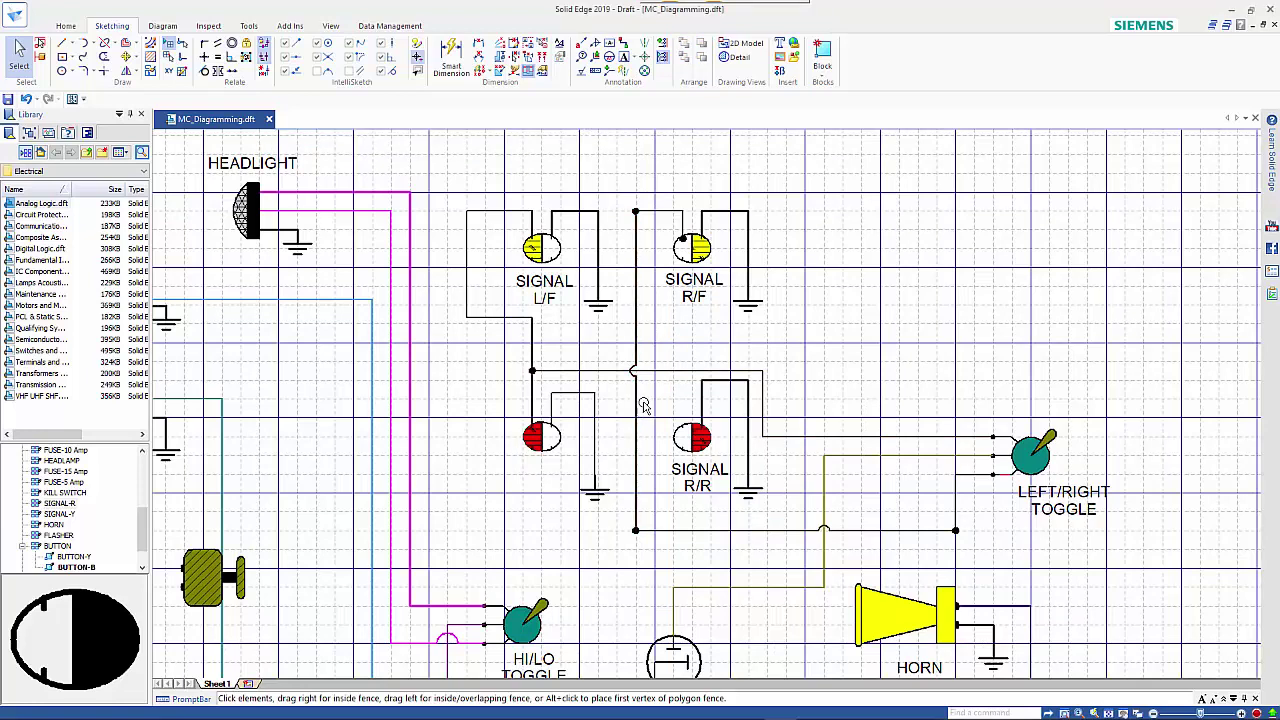
Select the corner connector linking the round symbol beside the HORN to the olive wire from the LEFT/RIGHT TOGGLE.
click(636, 403)
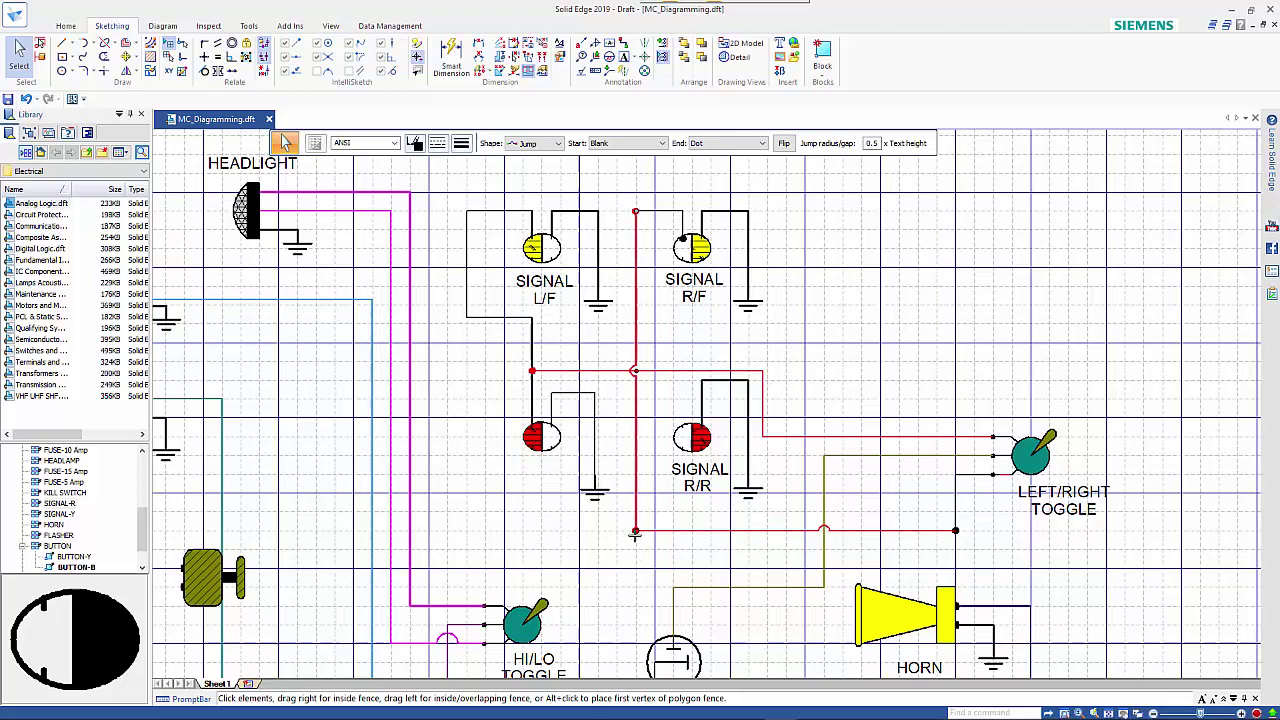
click(773, 592)
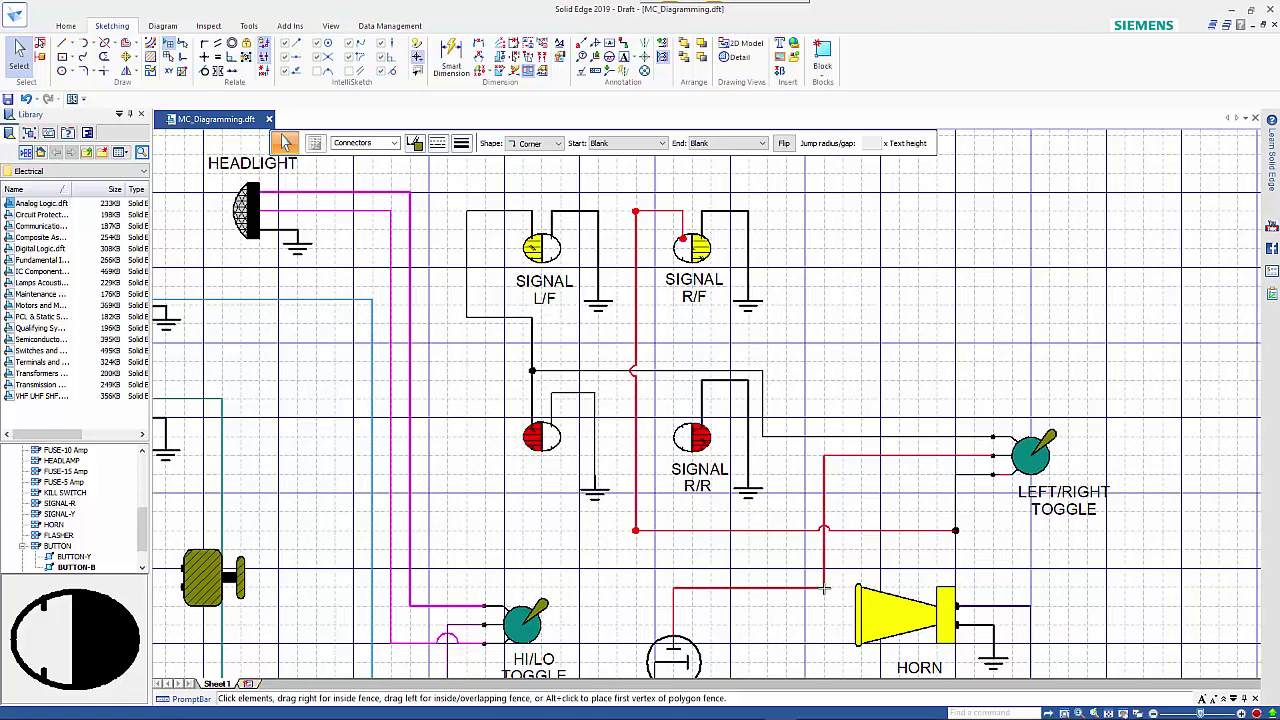
click(825, 590)
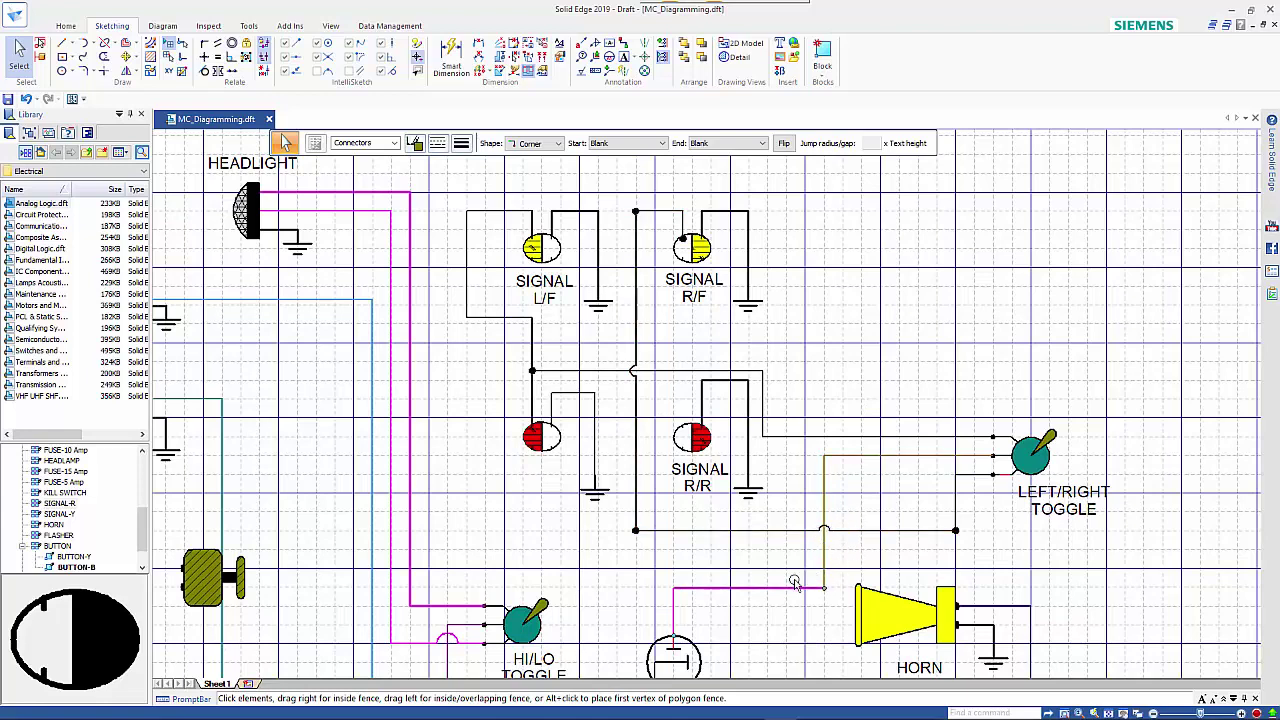